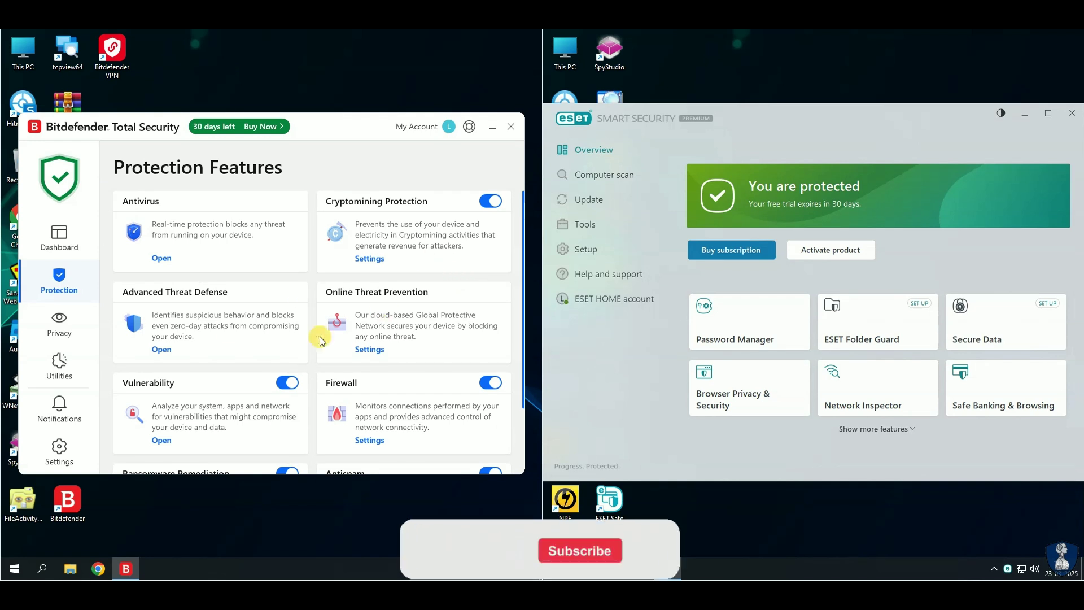
Step: Review the Advanced Threat Defense settings in Bitdefender Total Security
left_click(162, 349)
left_click(204, 209)
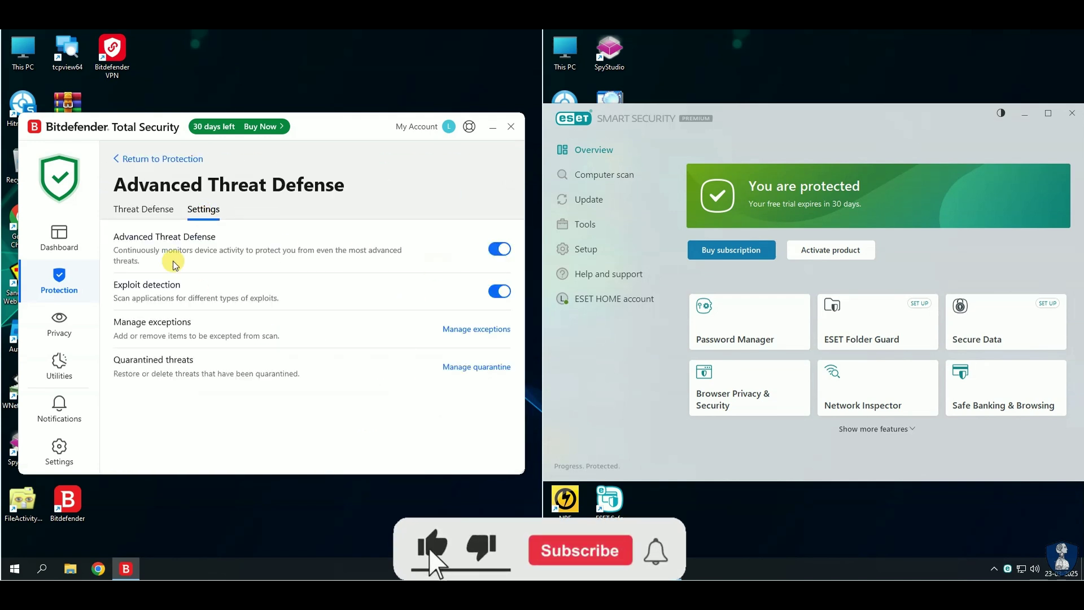
left_click(158, 159)
Step: Review the Firewall's rules, network adapter types and general settings
scroll(200, 299, "down", 1)
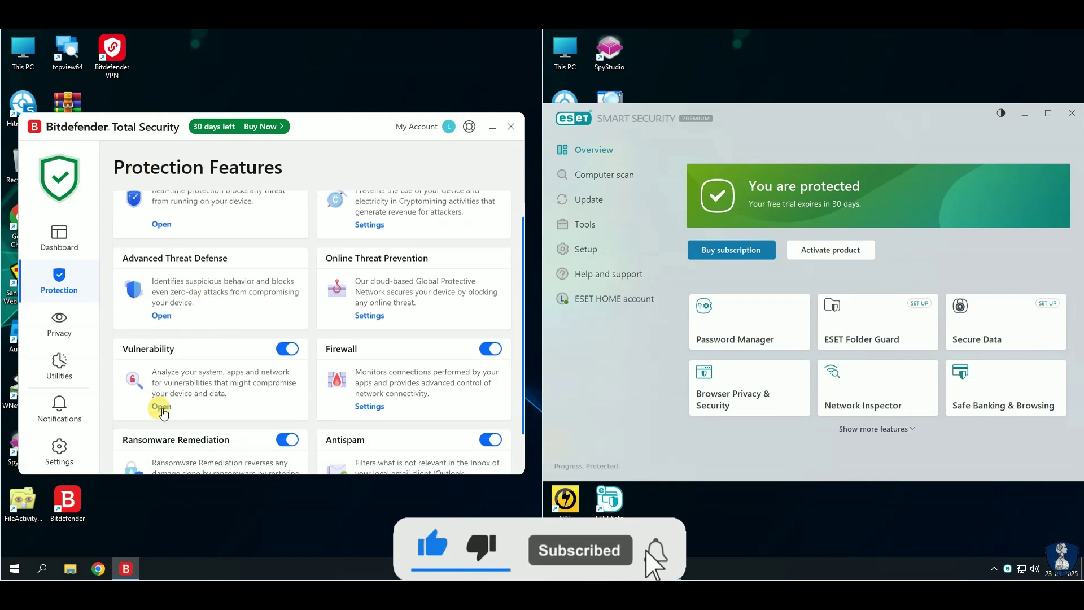
left_click(369, 407)
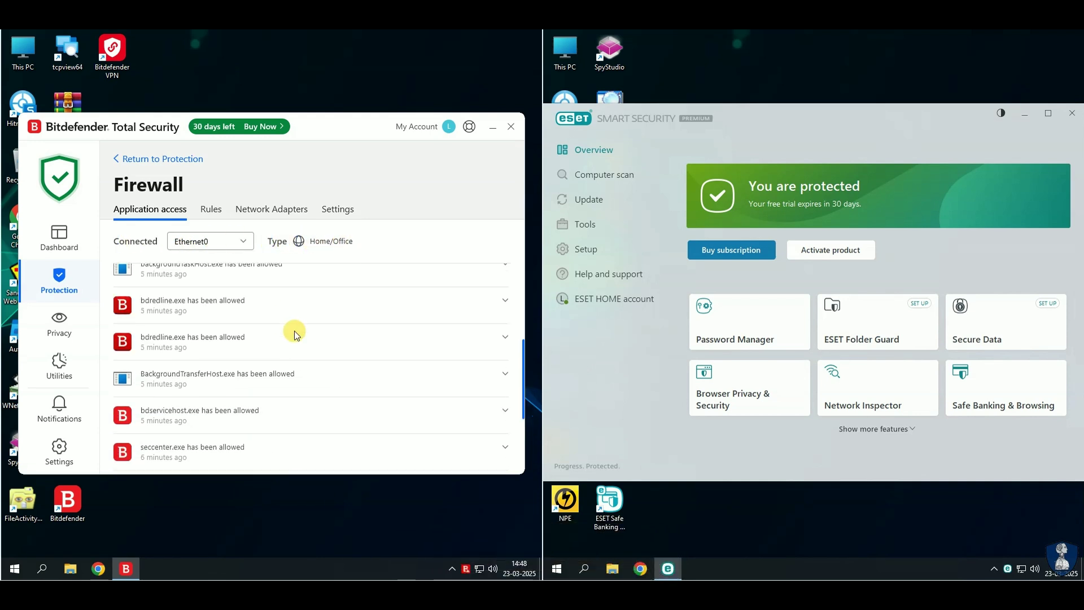
left_click(212, 209)
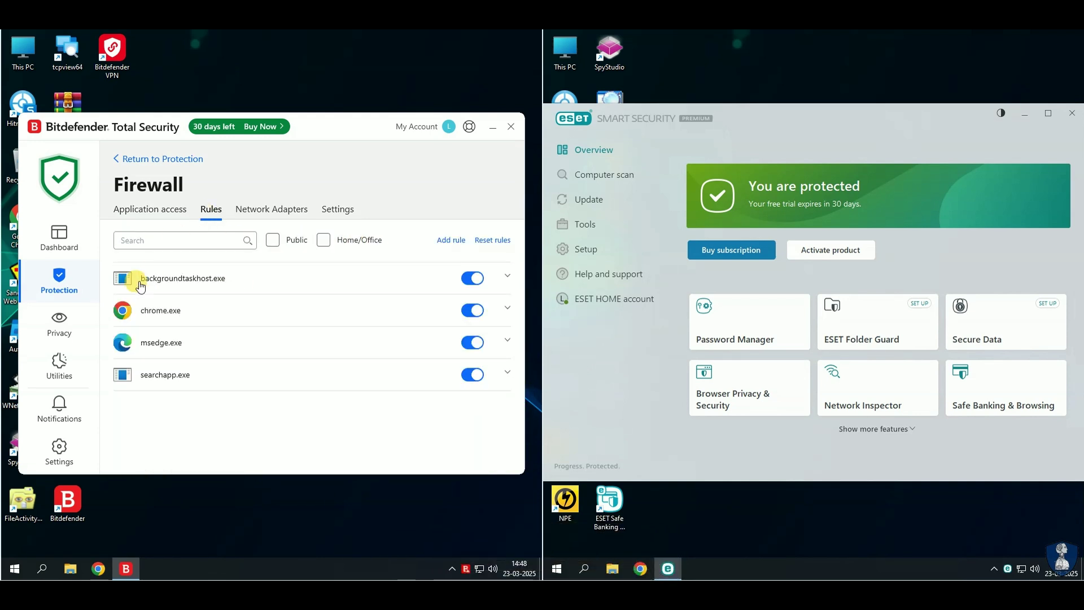
left_click(274, 210)
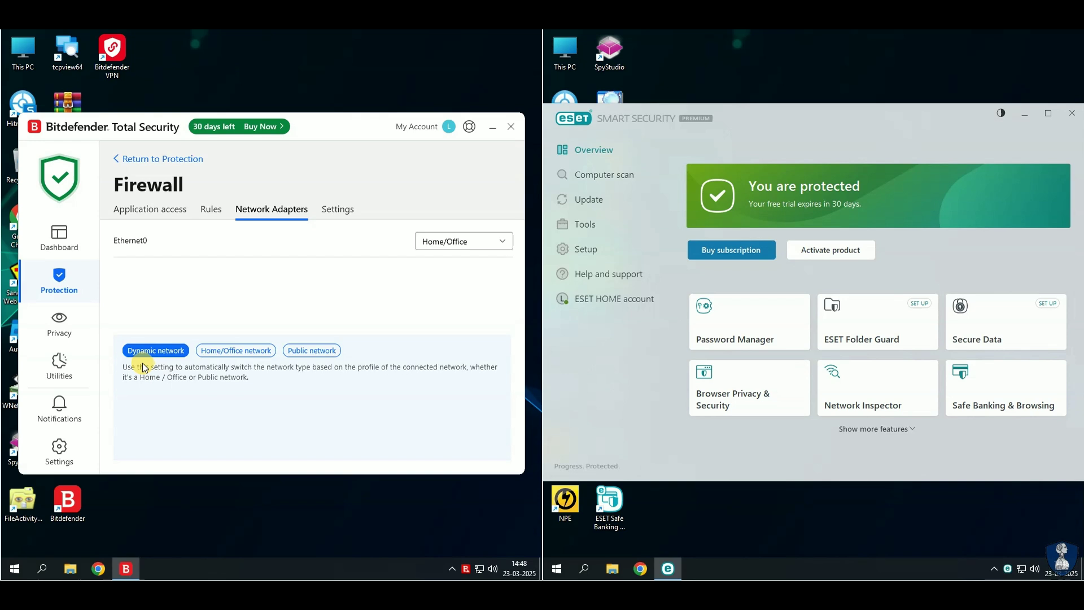
left_click(335, 219)
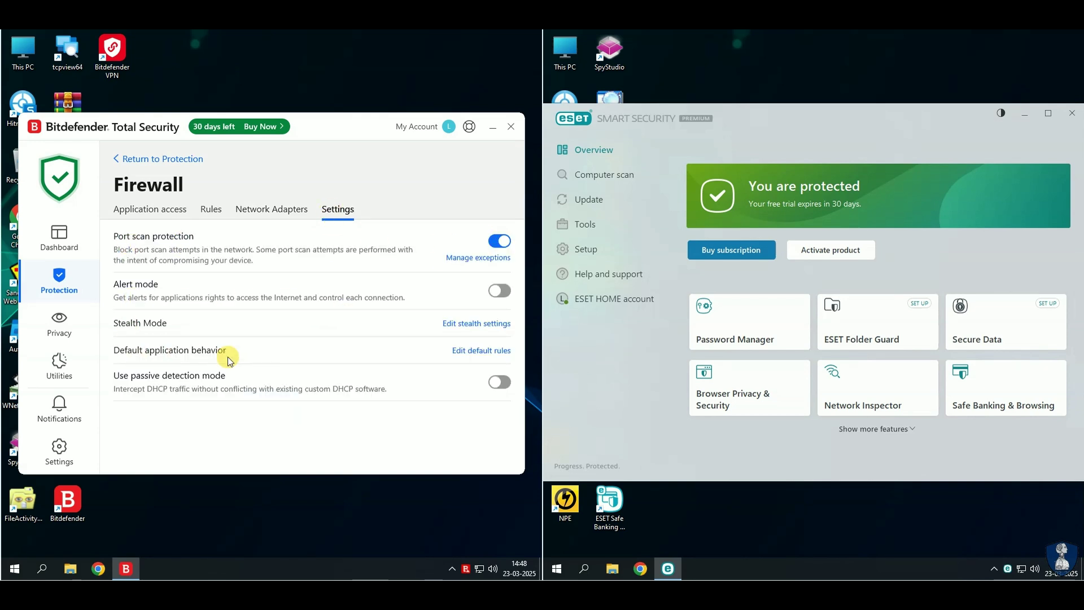
left_click(159, 159)
Step: Check the Ransomware Remediation restore settings and the Antispam settings
scroll(371, 354, "down", 2)
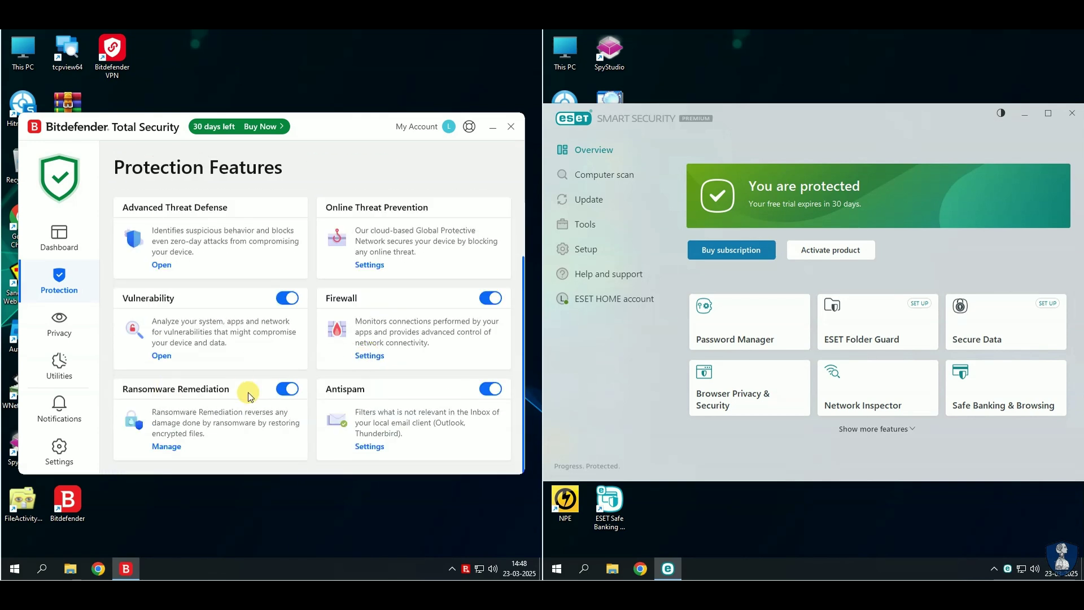
left_click(162, 447)
left_click(185, 209)
left_click(135, 160)
left_click(369, 449)
left_click(136, 160)
scroll(150, 192, "up", 2)
Step: Review Safepay's configurable options under Privacy features
left_click(73, 333)
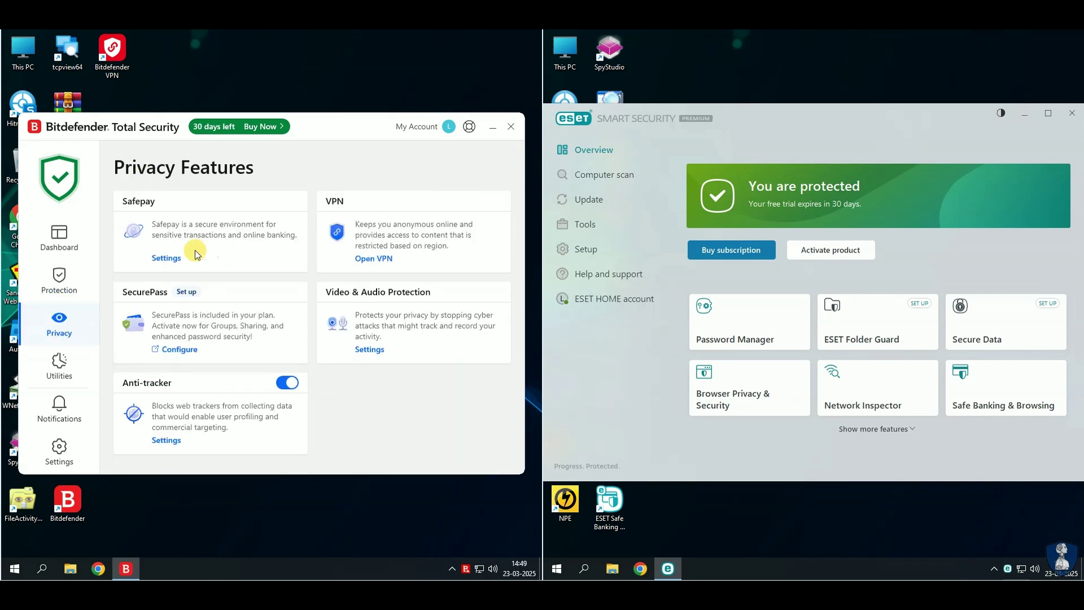
left_click(158, 255)
left_click(181, 217)
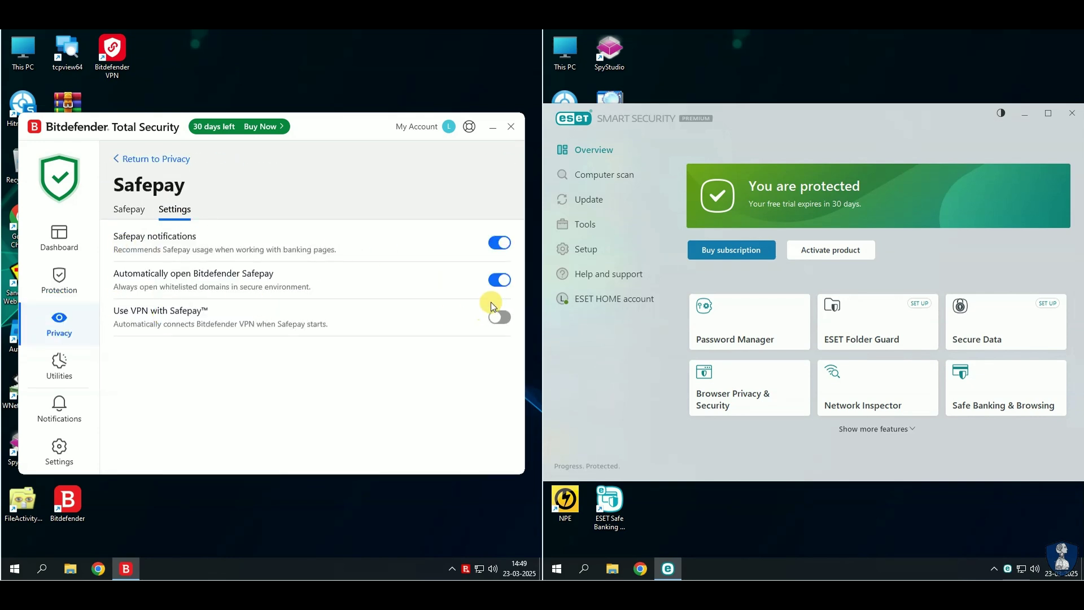
left_click(152, 159)
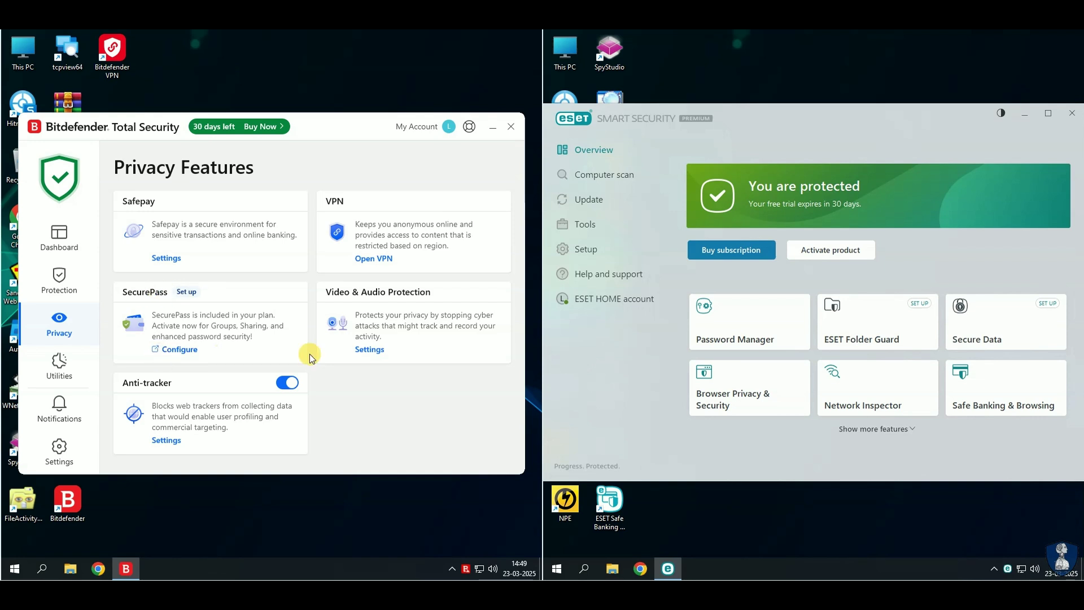
Step: Inspect Video & Audio Protection's microphone monitor and webcam and microphone settings
left_click(364, 350)
left_click(240, 220)
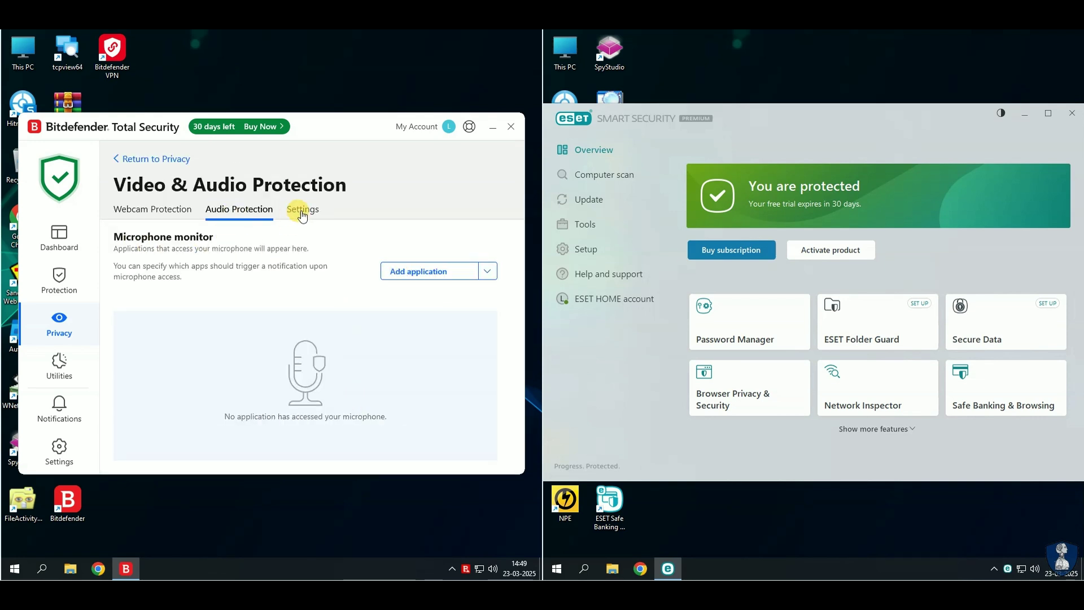
left_click(299, 210)
scroll(279, 345, "down", 2)
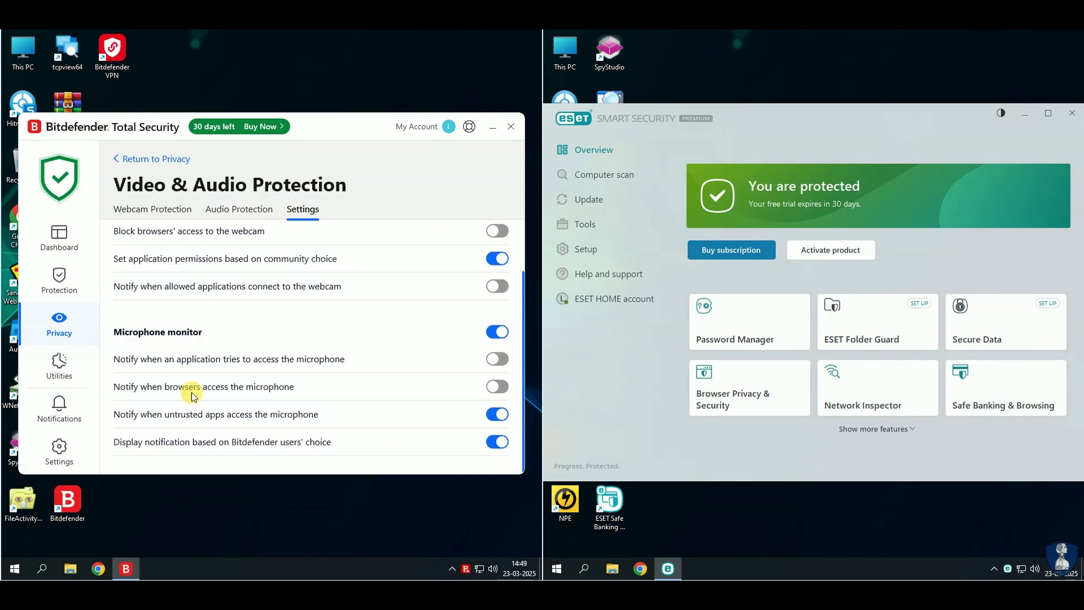
scroll(214, 395, "up", 2)
left_click(151, 159)
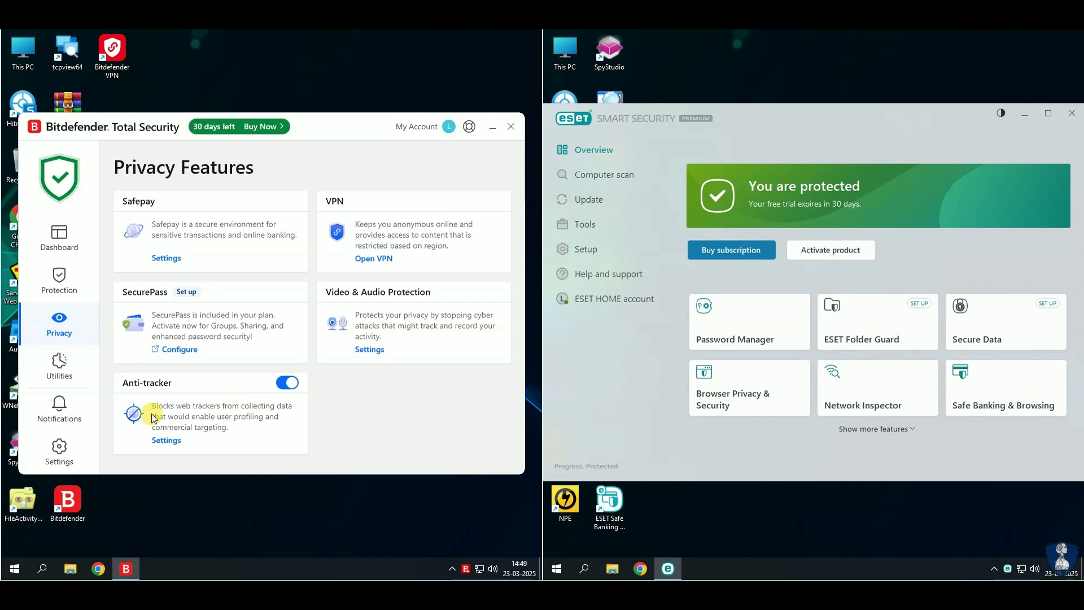
Step: Visit Utilities, close File Shredder, and delete all Bitdefender notifications
left_click(62, 373)
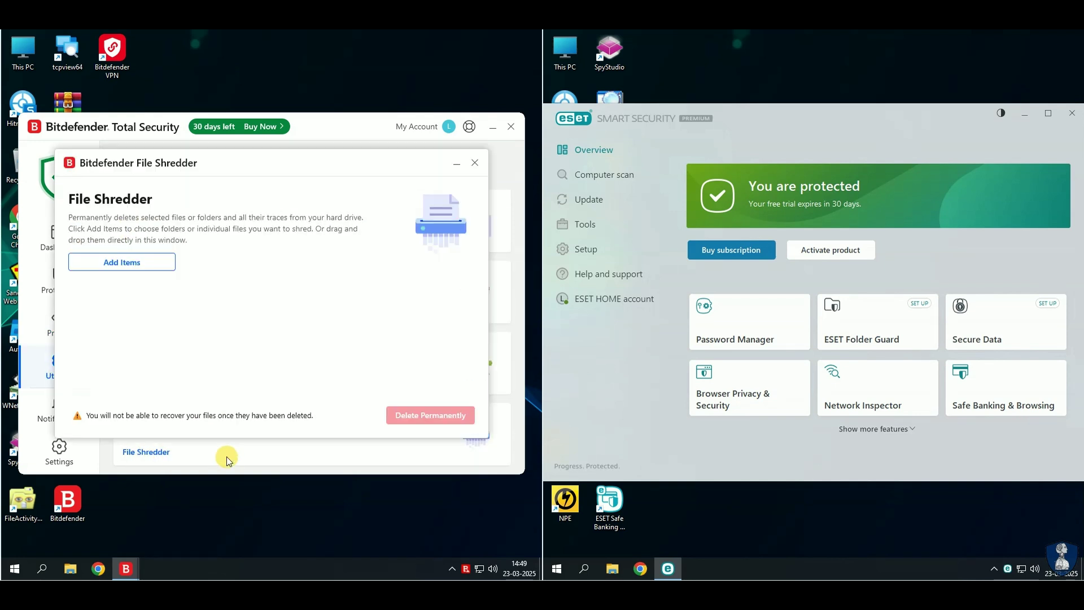
left_click(453, 169)
left_click(59, 409)
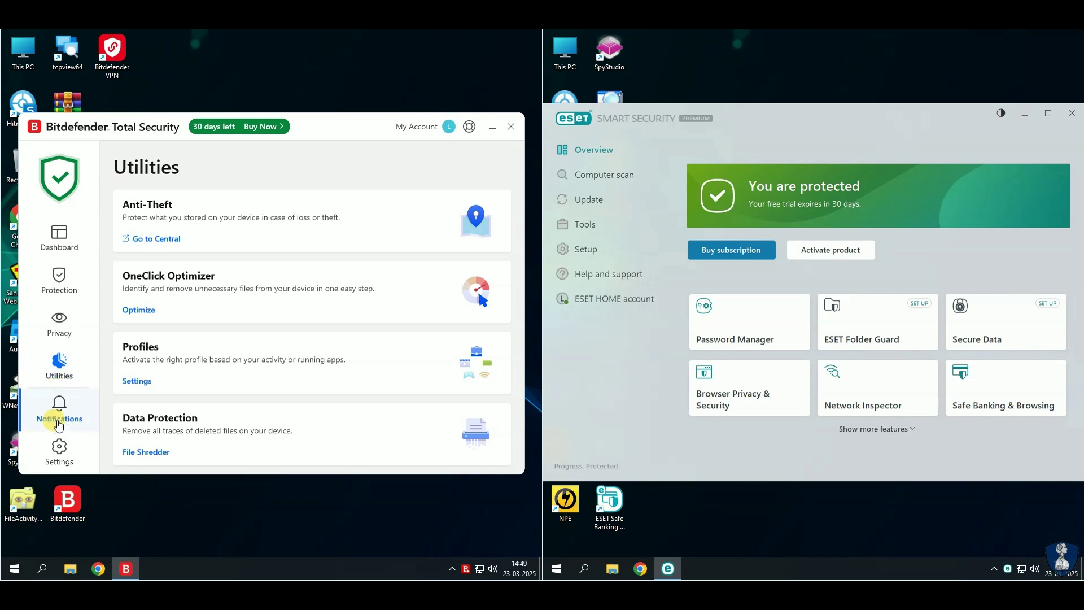
left_click(508, 203)
left_click(308, 356)
Step: Look through Bitdefender's general, advanced and update settings tabs
left_click(85, 445)
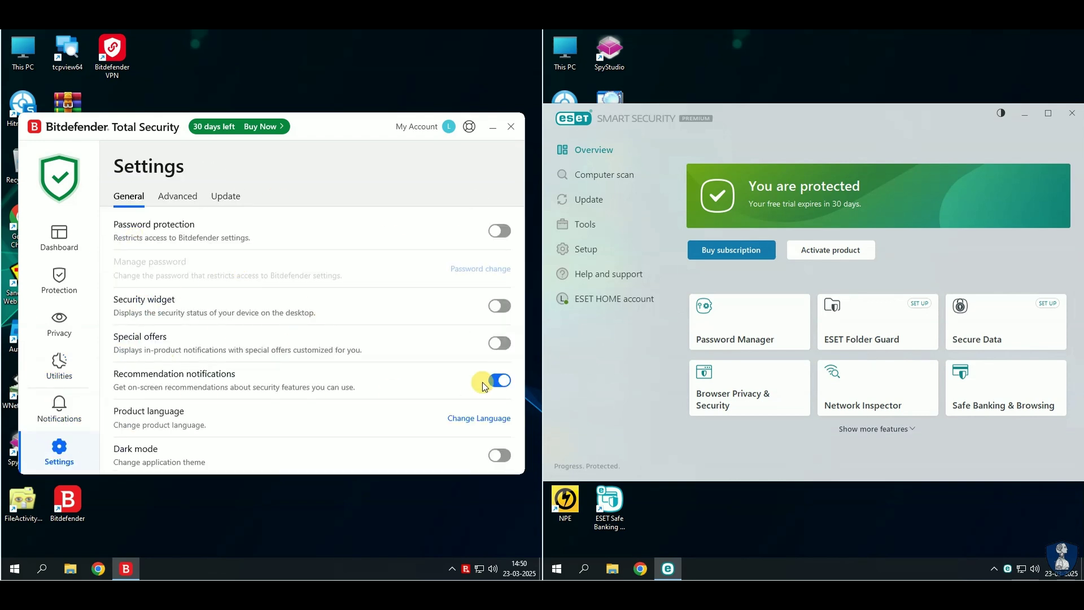
left_click(188, 204)
left_click(226, 198)
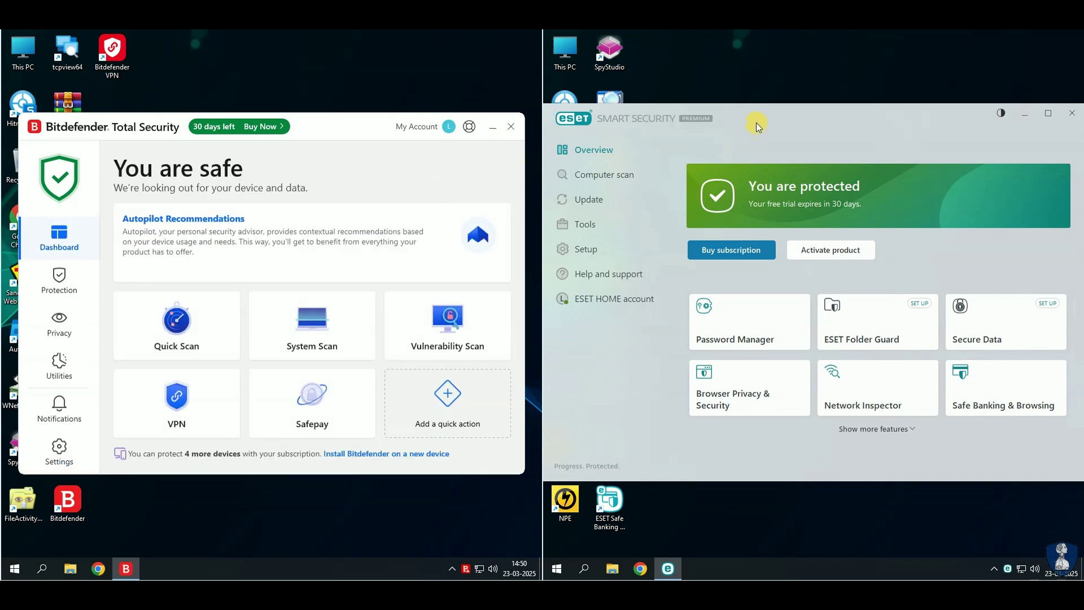
Step: View ESET's computer scan options, advanced scans and update status
left_click(575, 186)
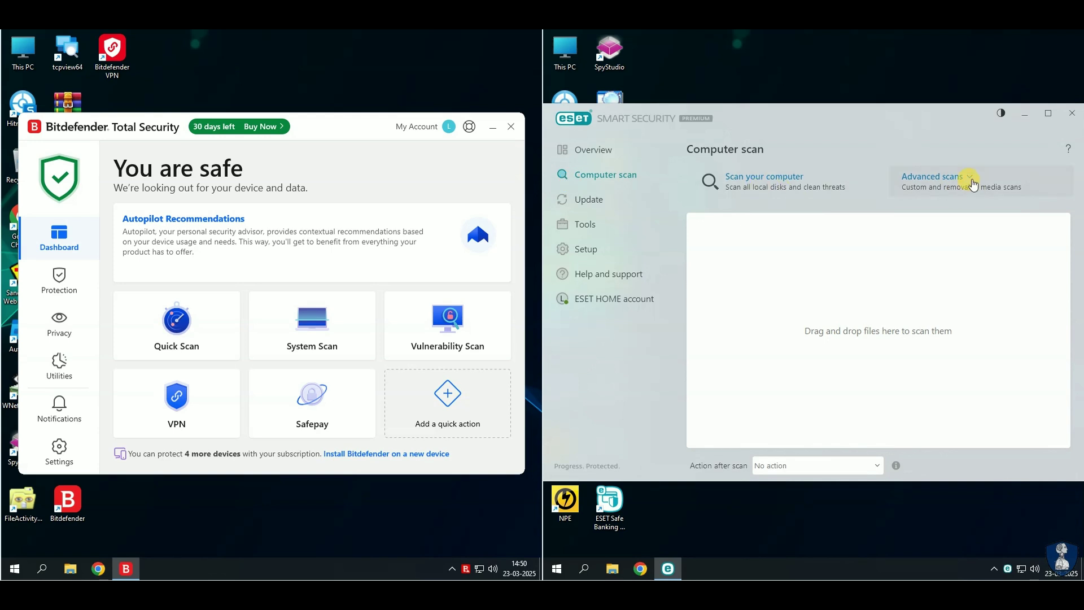
left_click(973, 185)
left_click(589, 199)
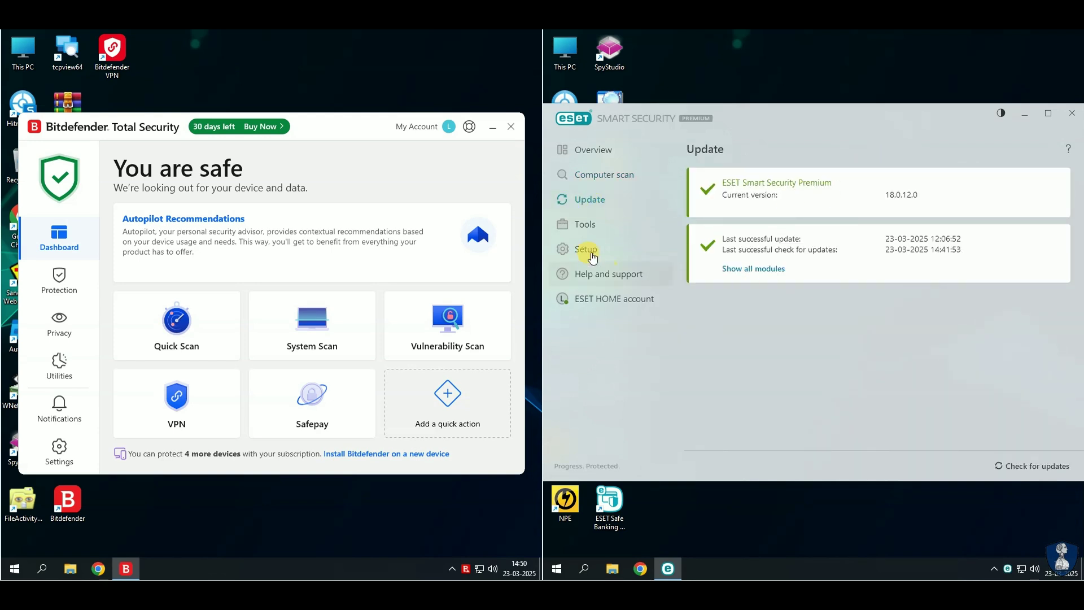
Step: Inspect the Network Inspector device list and SysInspector logs under ESET Tools
left_click(590, 224)
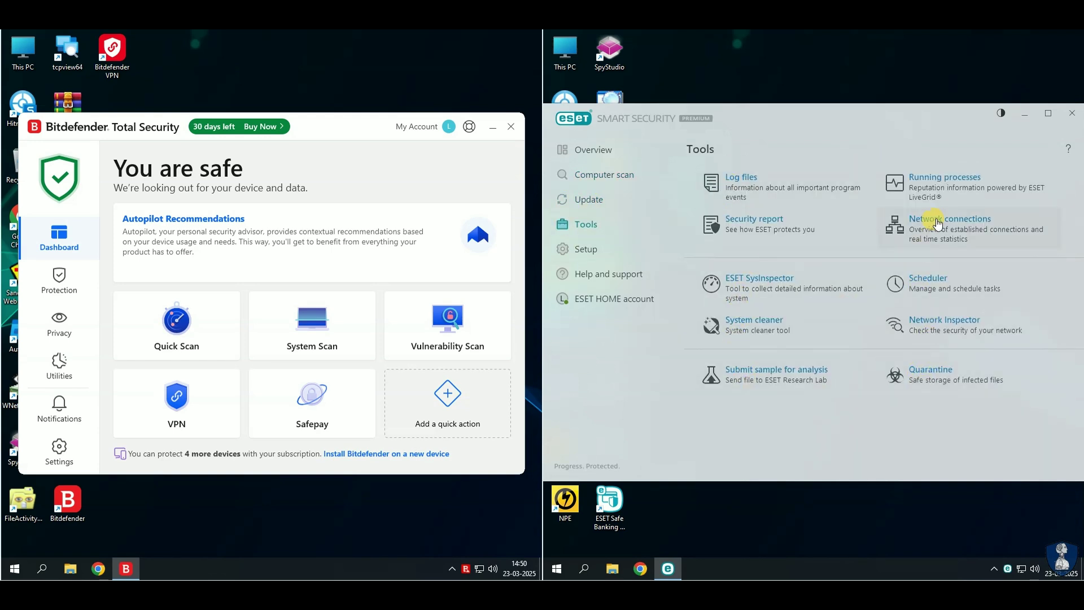
left_click(945, 320)
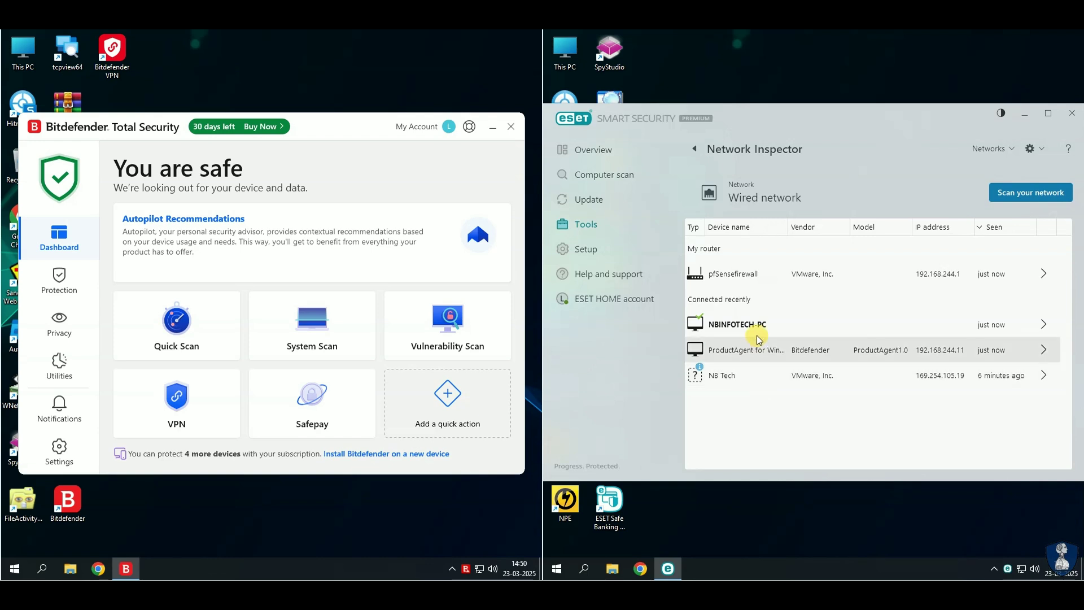
left_click(696, 149)
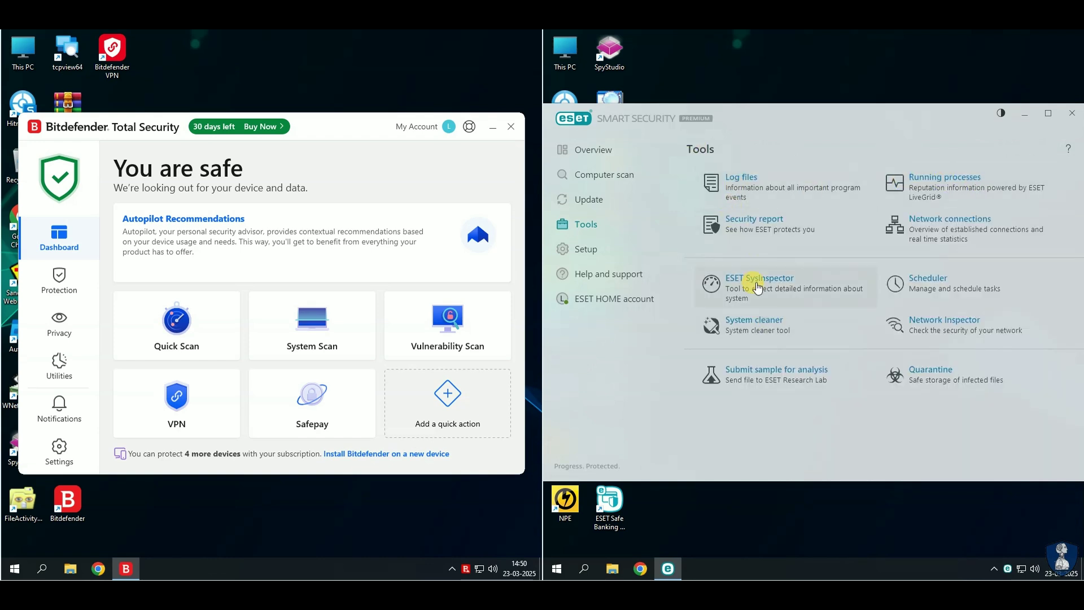
left_click(755, 280)
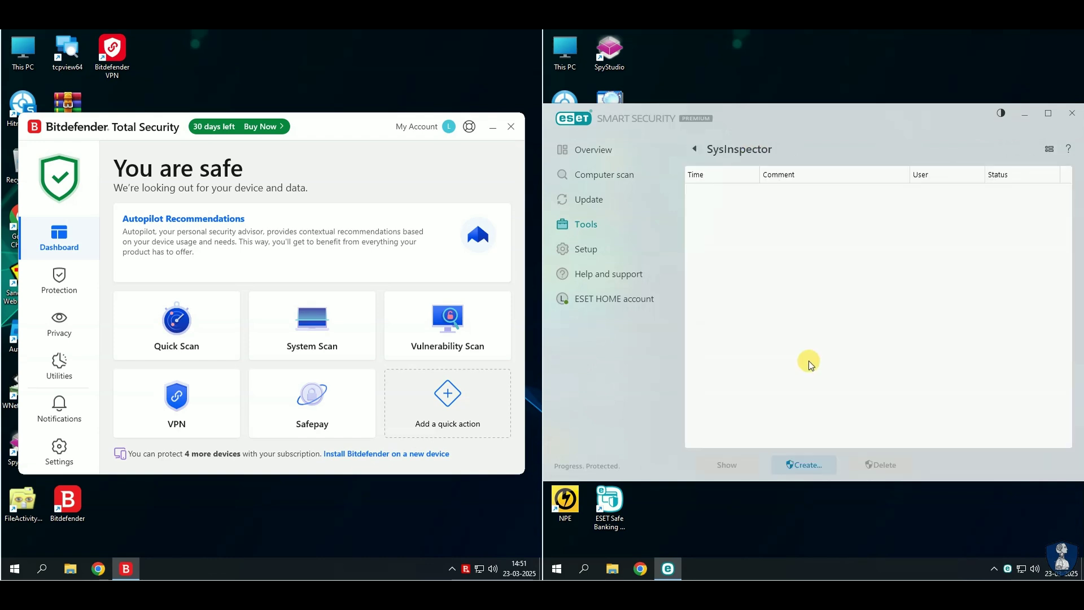
left_click(694, 151)
Step: Browse the Computer protection and Internet protection setup categories
left_click(583, 255)
left_click(833, 190)
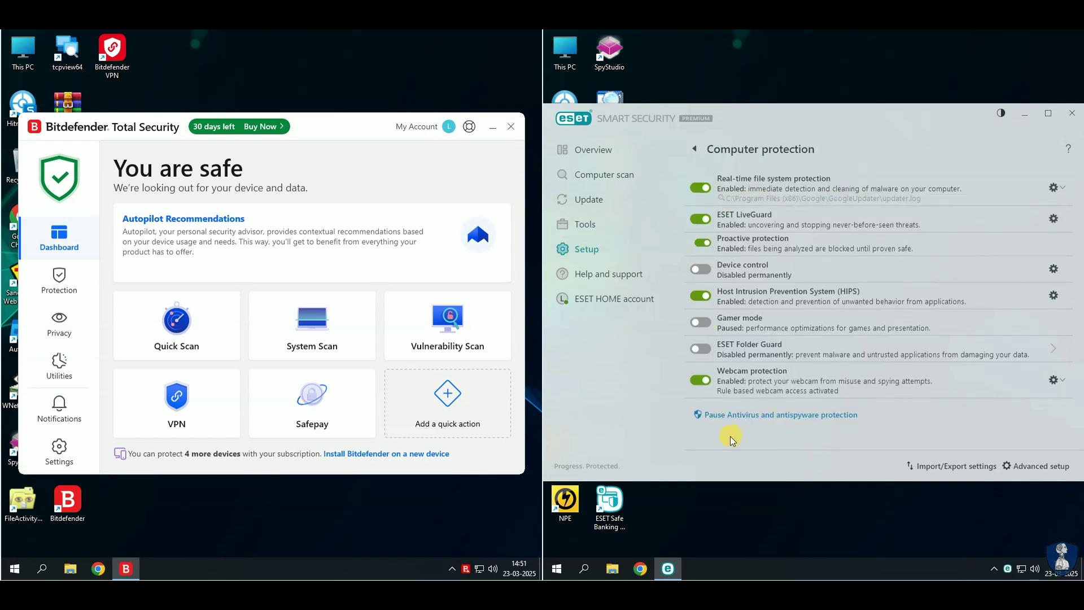
left_click(695, 150)
left_click(766, 231)
left_click(695, 149)
Step: Check Network protection with its current connections, then the Security tools settings
left_click(870, 285)
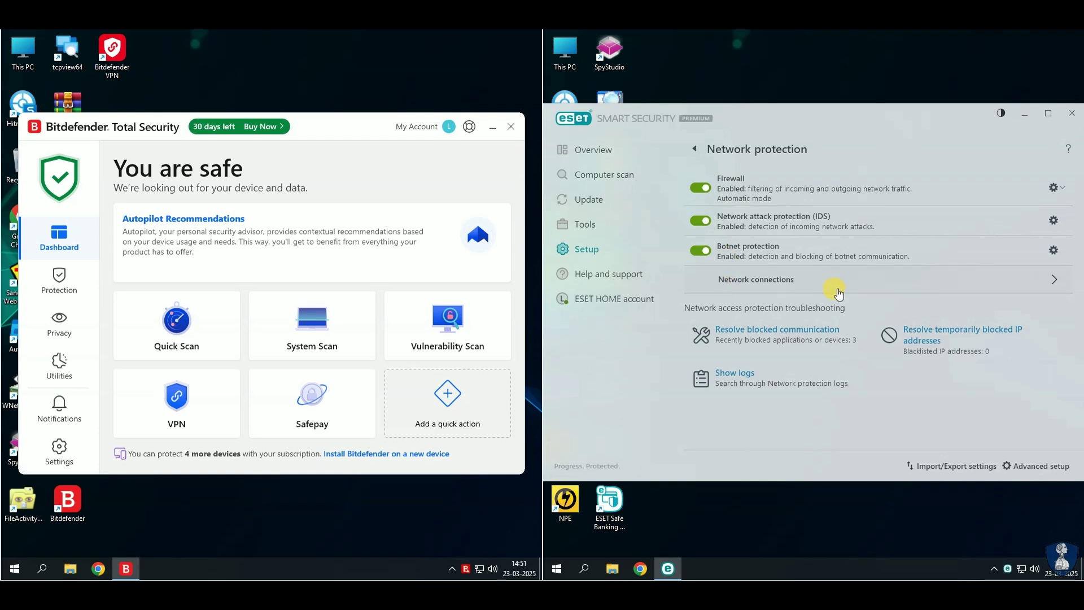
left_click(839, 293)
left_click(696, 150)
left_click(697, 151)
left_click(834, 346)
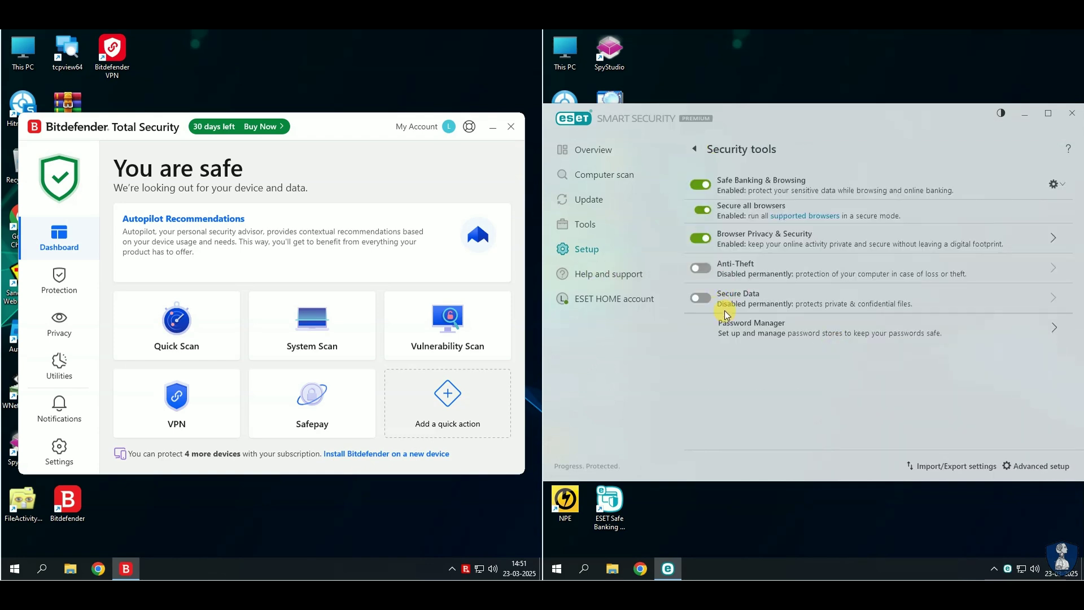
left_click(695, 150)
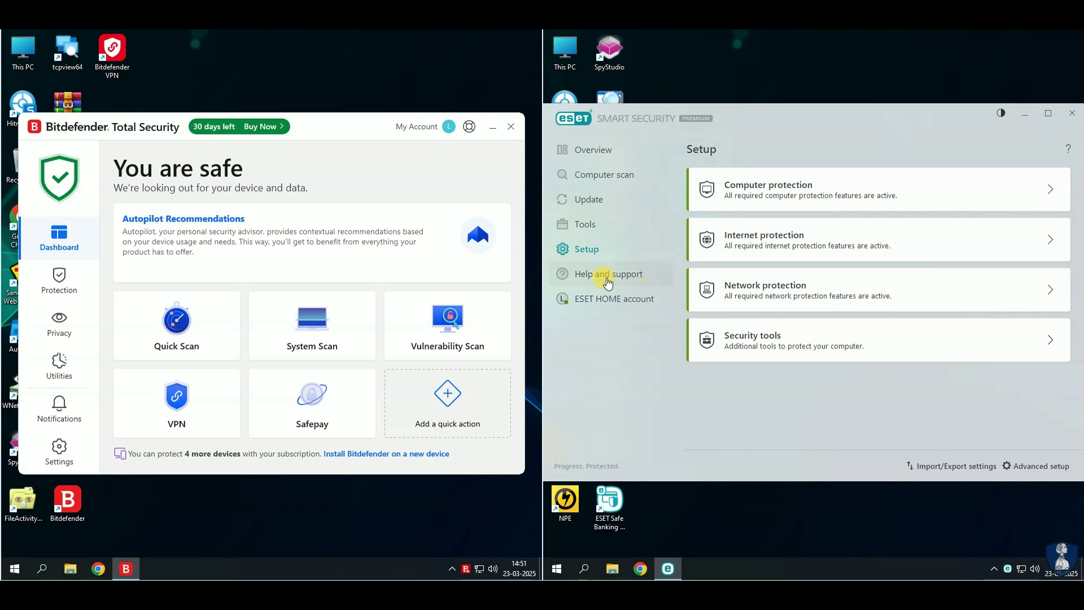
Step: Visit Help and support and the ESET HOME account page, then return to Overview
left_click(607, 282)
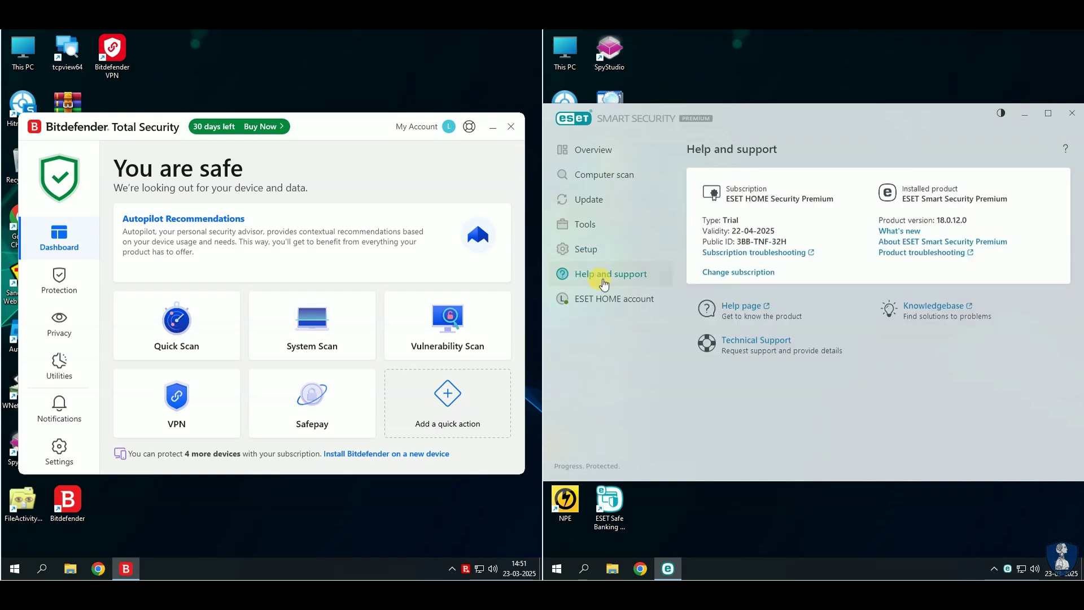
left_click(604, 305)
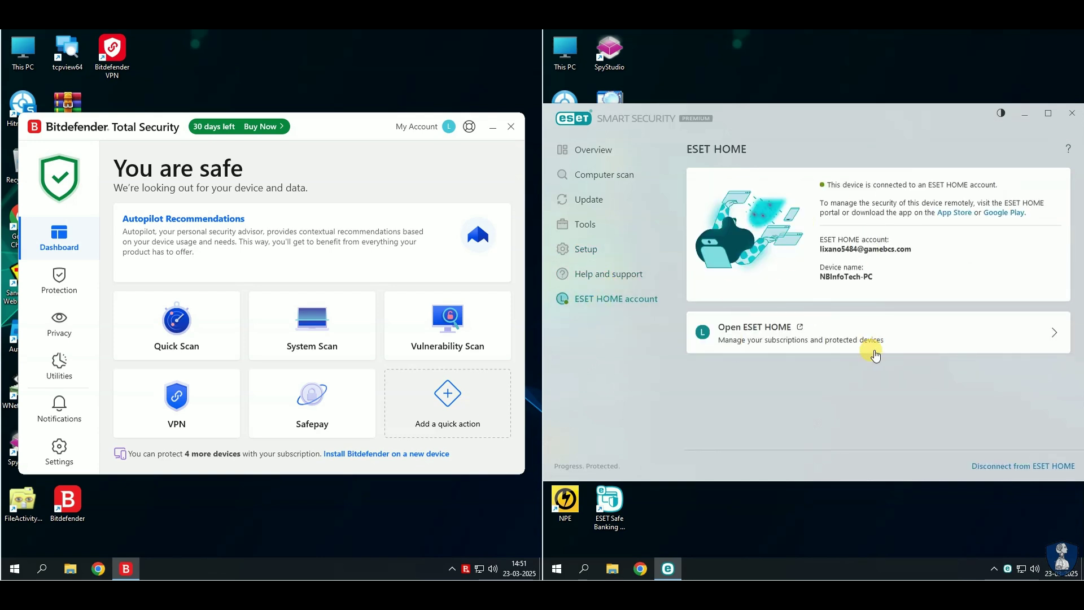
left_click(592, 149)
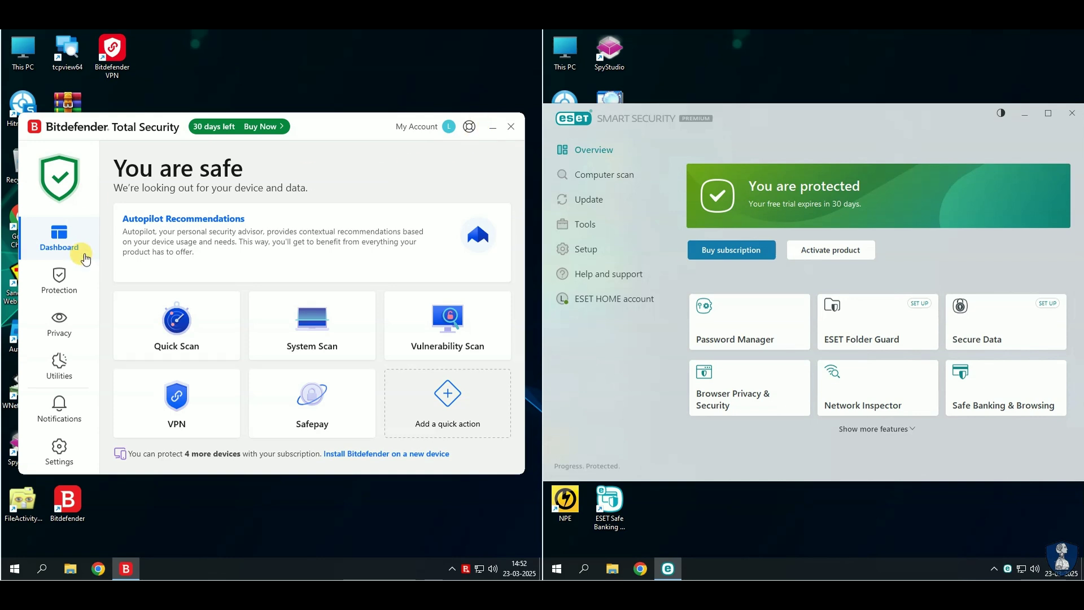
Step: Switch off Bitdefender Shield under Antivirus > Advanced with a chosen disable duration
left_click(59, 277)
left_click(160, 246)
left_click(215, 209)
scroll(284, 298, "down", 1)
scroll(284, 298, "down", 1)
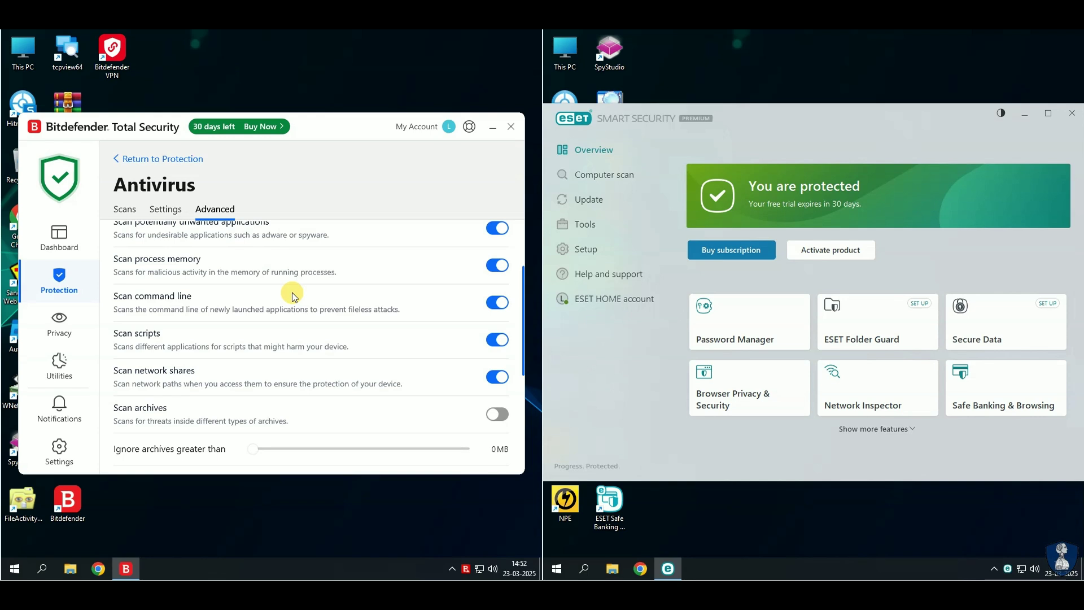
scroll(293, 292, "up", 2)
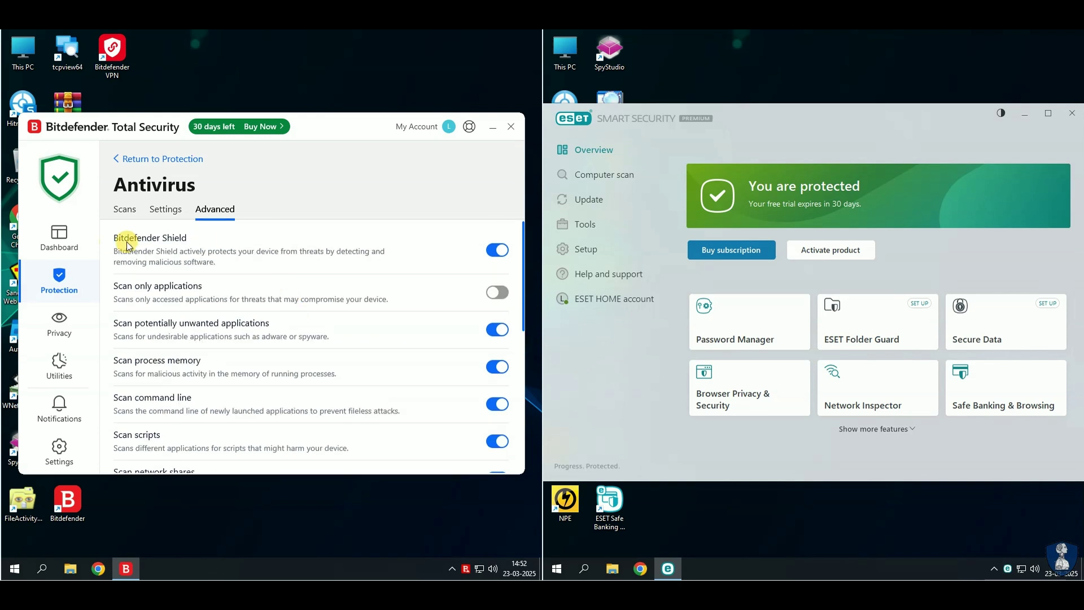
left_click(495, 250)
left_click(170, 312)
left_click(169, 424)
left_click(201, 352)
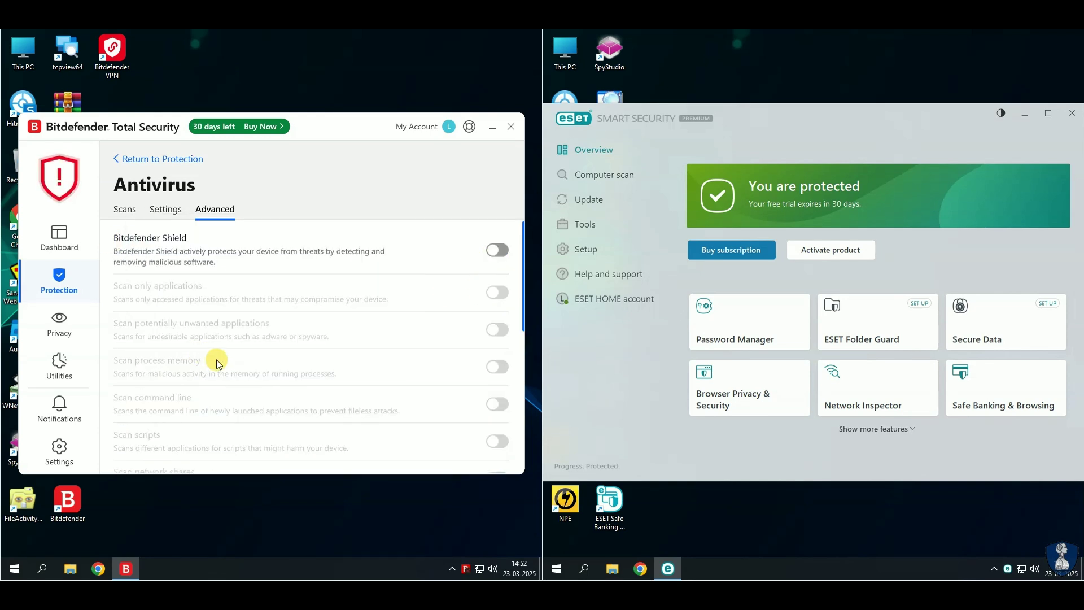
left_click(138, 164)
left_click(59, 236)
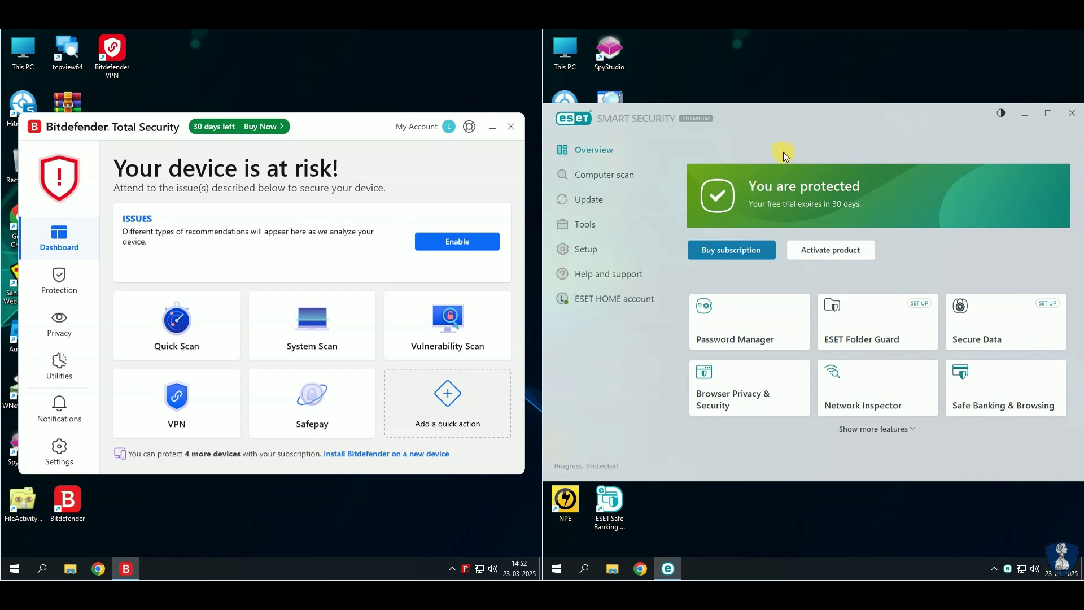
Step: Pause ESET protection until restart from the tray, then minimize both security windows
left_click(593, 182)
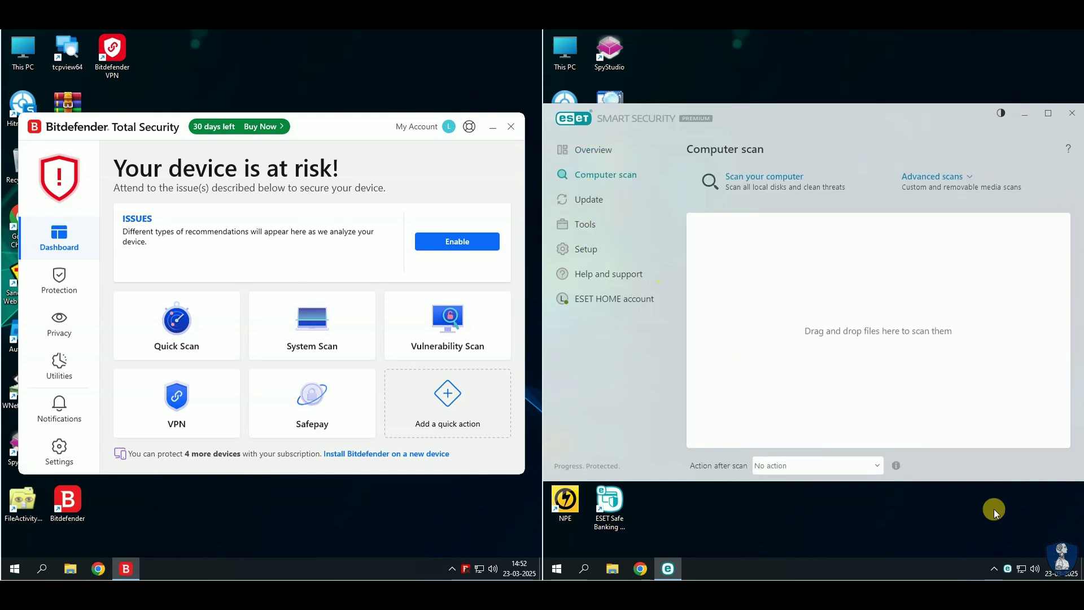
right_click(1007, 568)
left_click(968, 458)
left_click(677, 326)
left_click(685, 410)
left_click(913, 327)
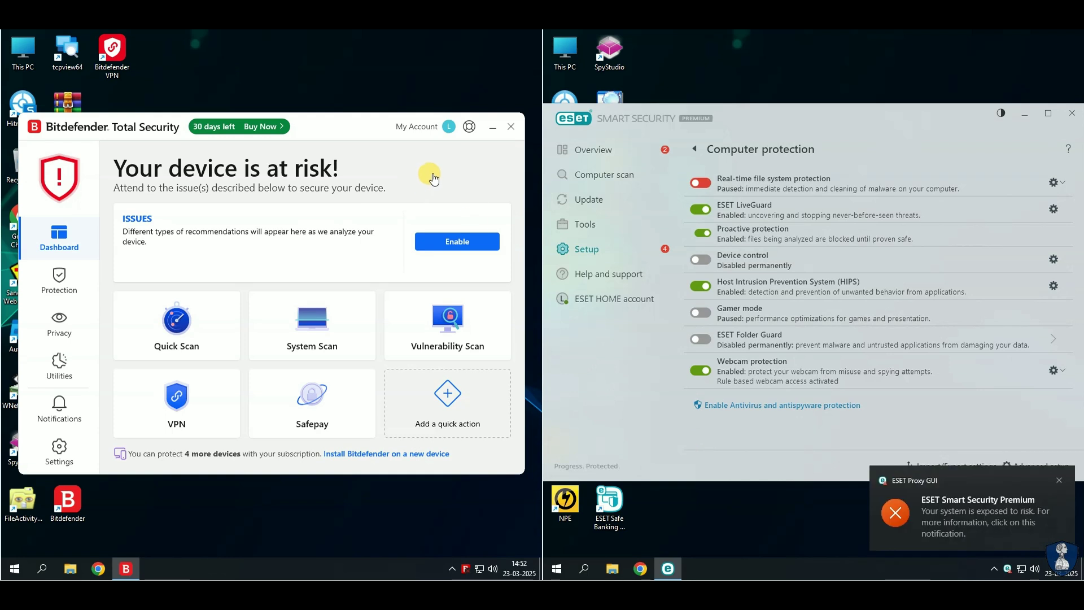
left_click(493, 126)
left_click(1027, 116)
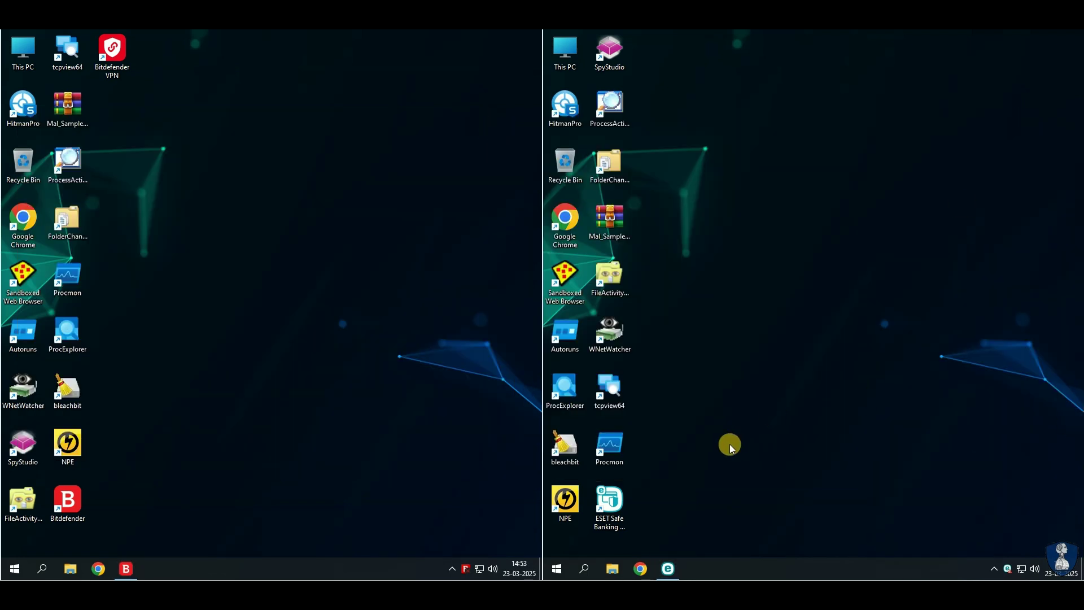
Step: Extract Mal_Samples_23-03-25.rar to its own folder on the left desktop, entering the archive password
right_click(79, 110)
left_click(108, 175)
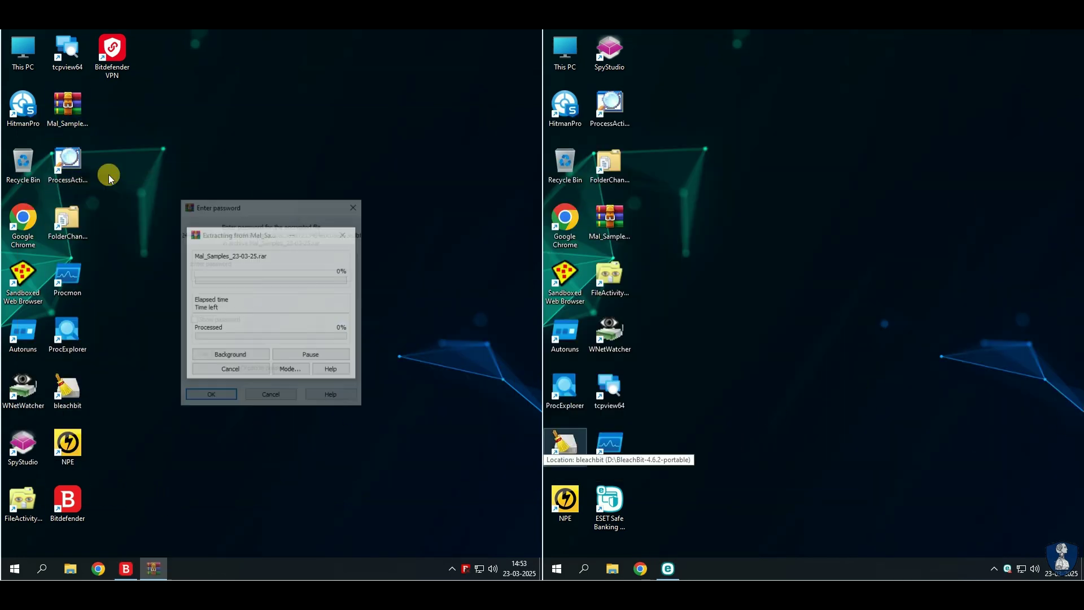
type("infected")
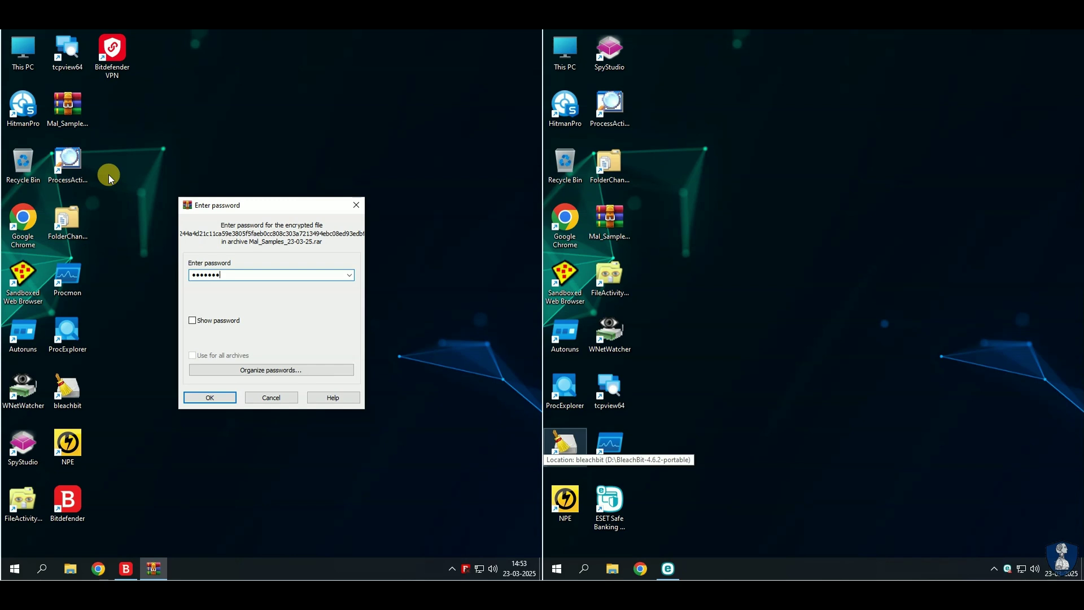
left_click(215, 397)
Step: Extract the second desktop's Mal_Samples archive to its own folder with the same password
right_click(618, 220)
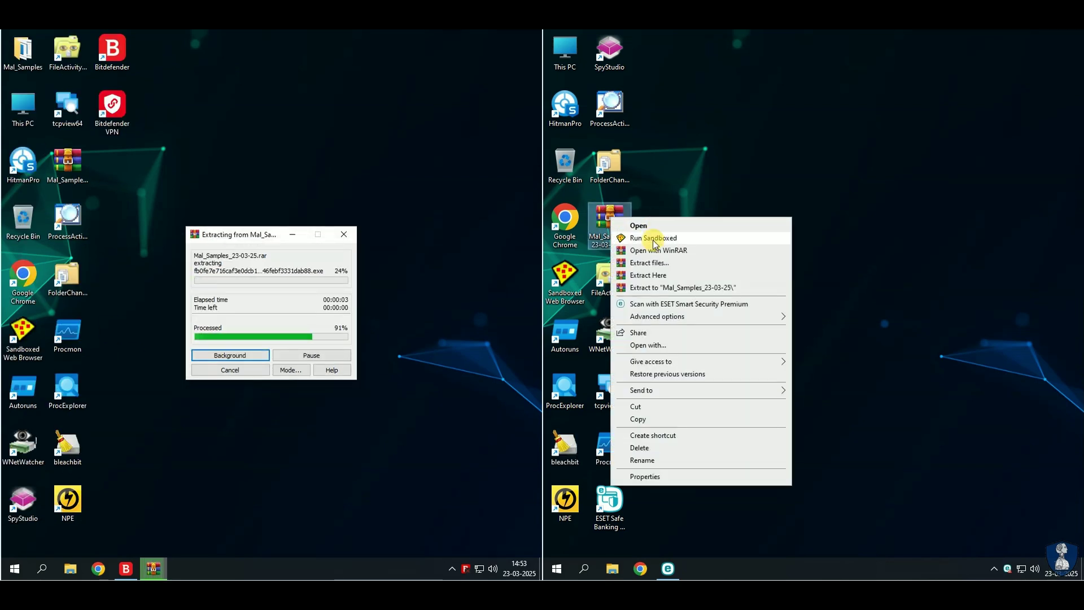
left_click(655, 279)
type("infected")
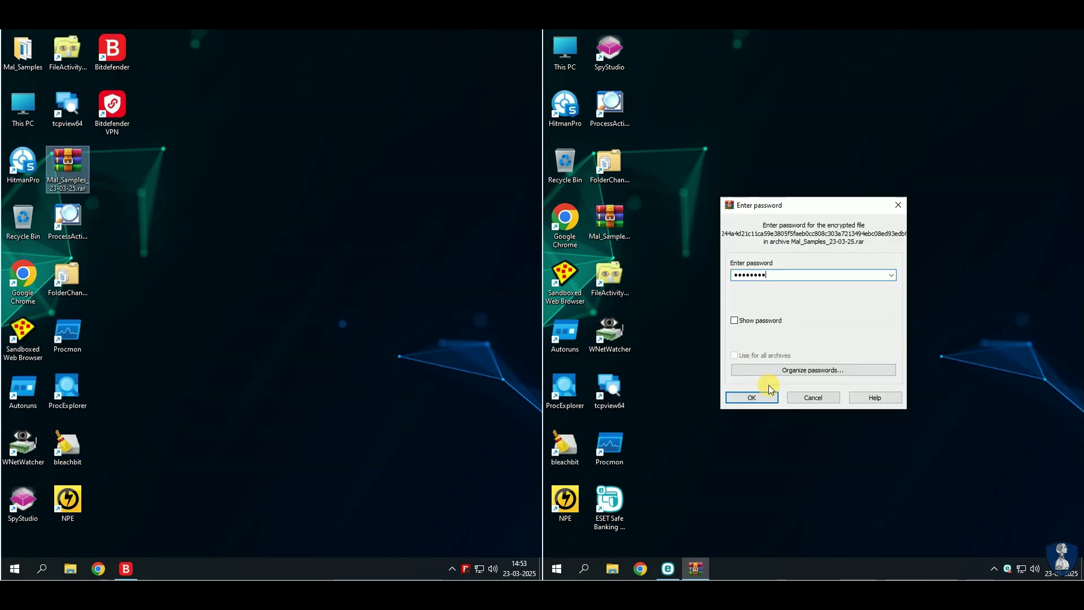
left_click(752, 398)
Step: Arrange the extracted Mal_Samples folders and open the right desktop's one in Explorer
left_click_drag(565, 51, 686, 109)
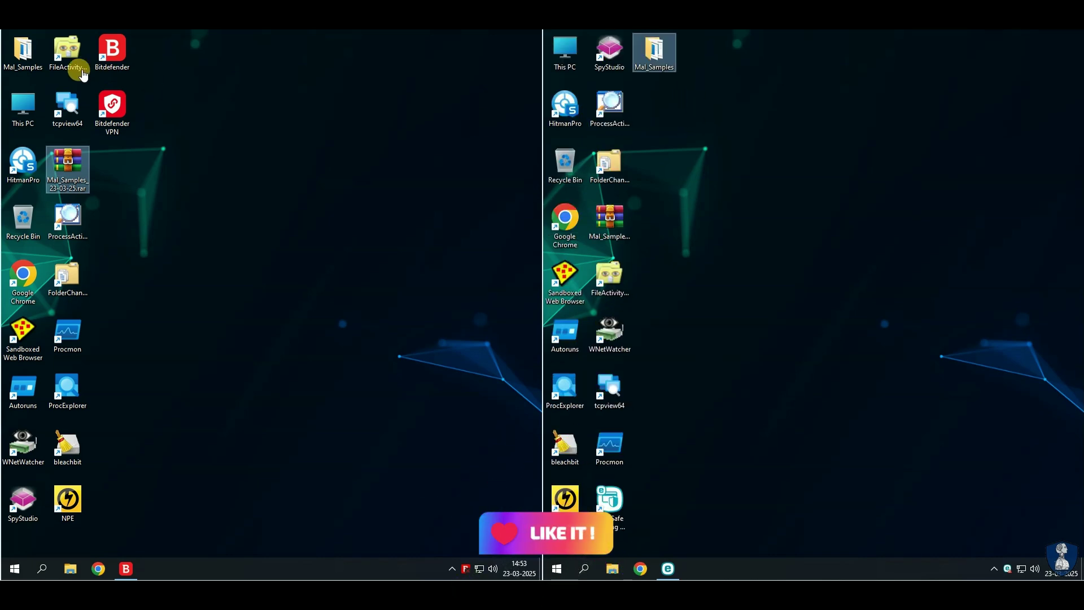
left_click_drag(45, 53, 141, 165)
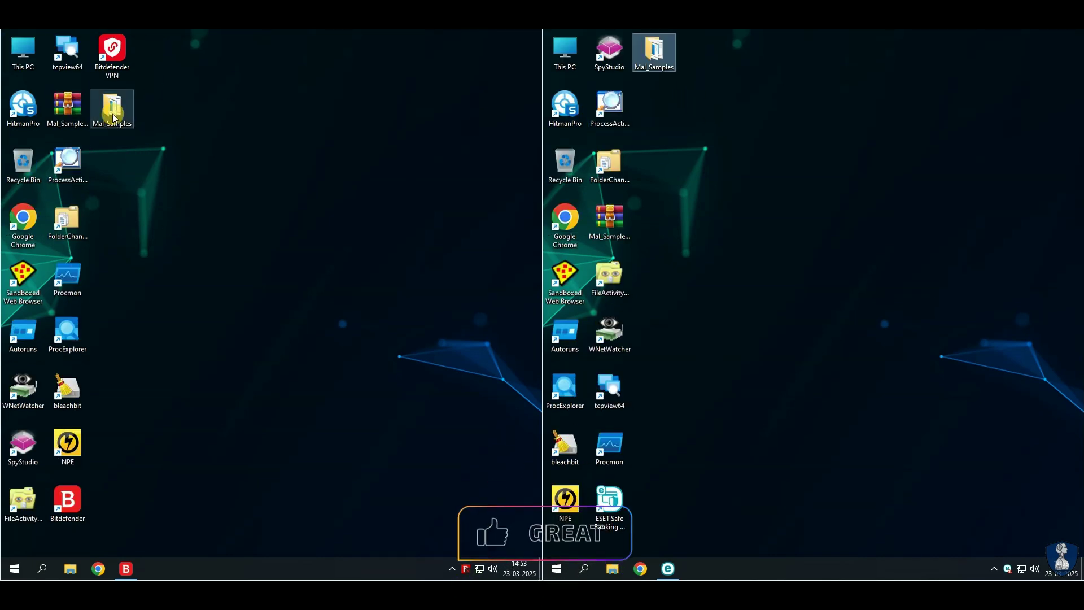
double_click(655, 62)
scroll(827, 322, "down", 5)
scroll(827, 323, "up", 10)
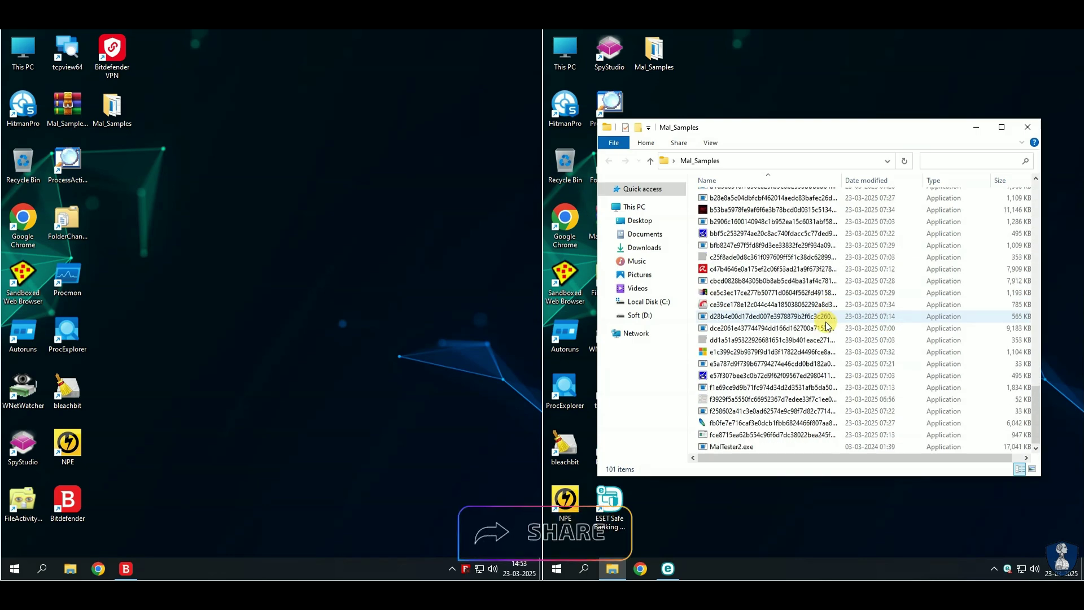
scroll(827, 324, "up", 2)
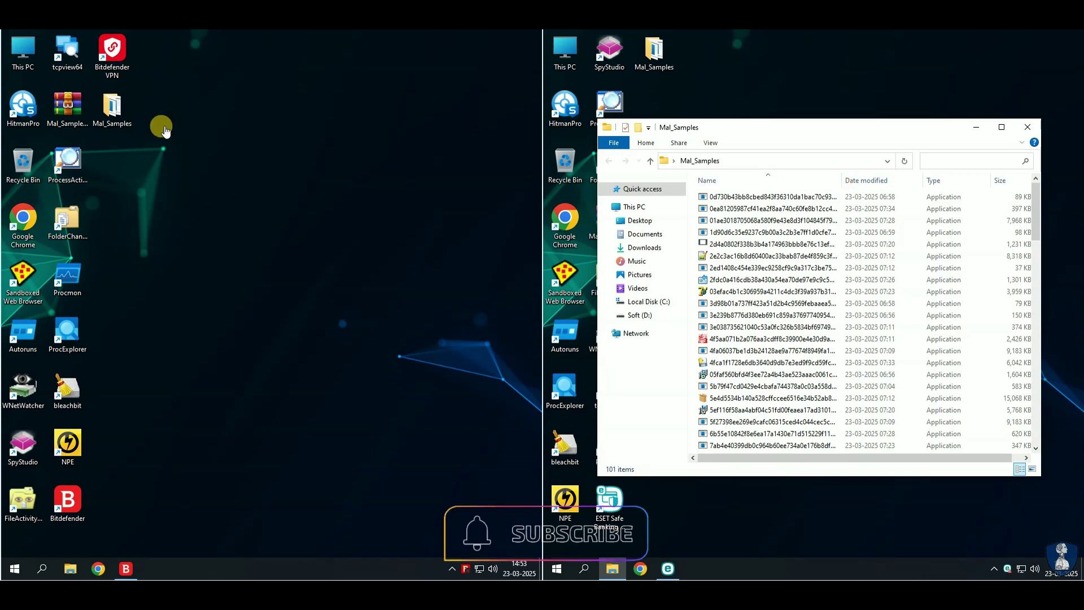
Step: Open the left desktop's Mal_Samples folder and widen the Name column to show full names
left_click(120, 113)
double_click(120, 113)
left_click_drag(298, 181, 390, 180)
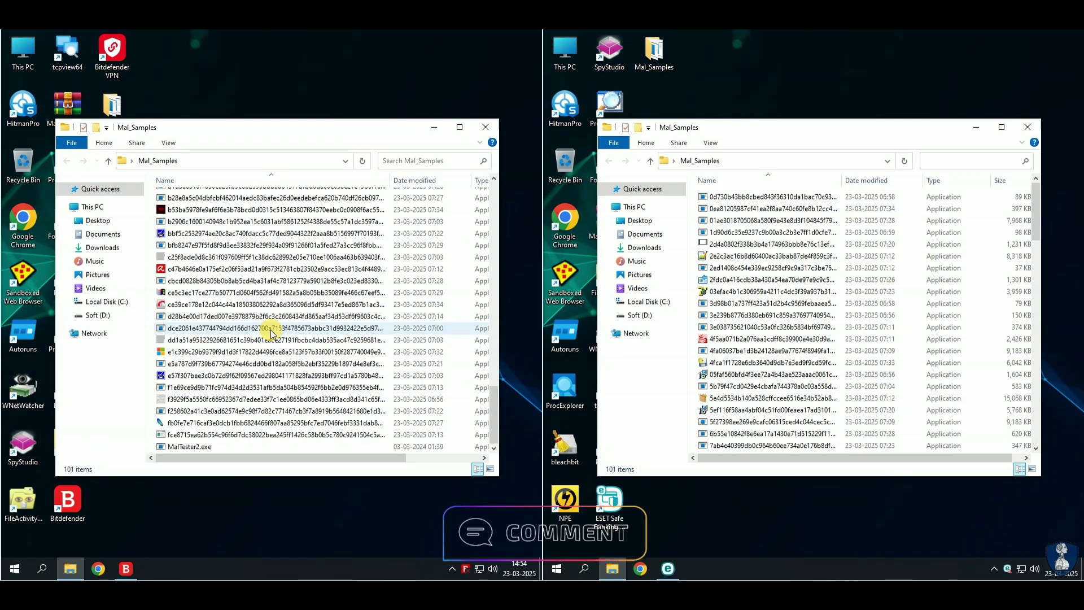
scroll(270, 333, "down", 12)
scroll(271, 333, "up", 15)
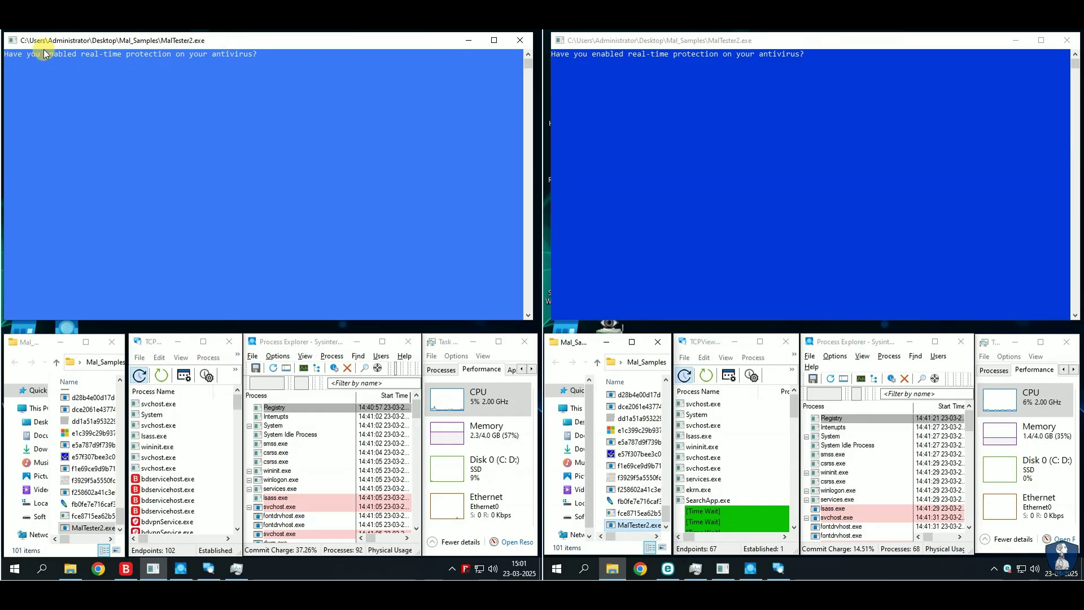
Step: Browse the Documents and Pictures test folders on the two machines and adjust the window layout
left_click(781, 44)
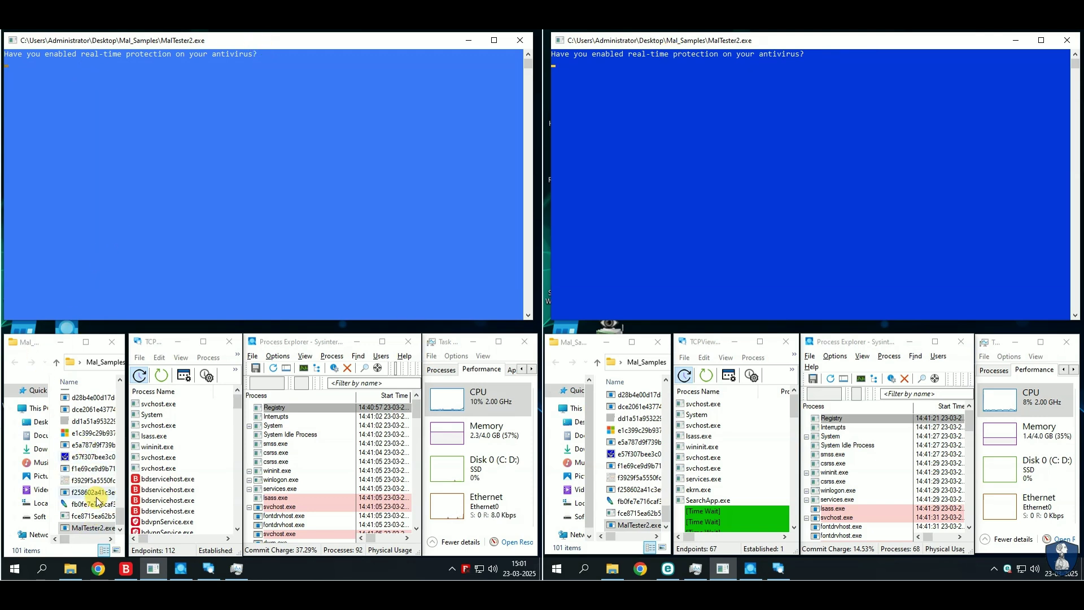
left_click(70, 529)
left_click(35, 435)
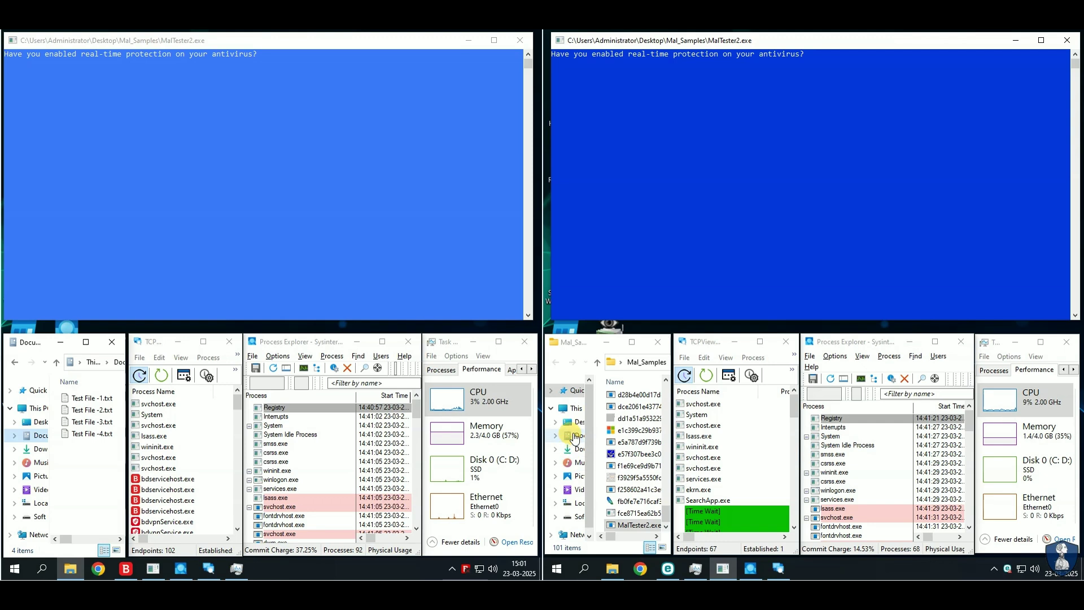
left_click(572, 481)
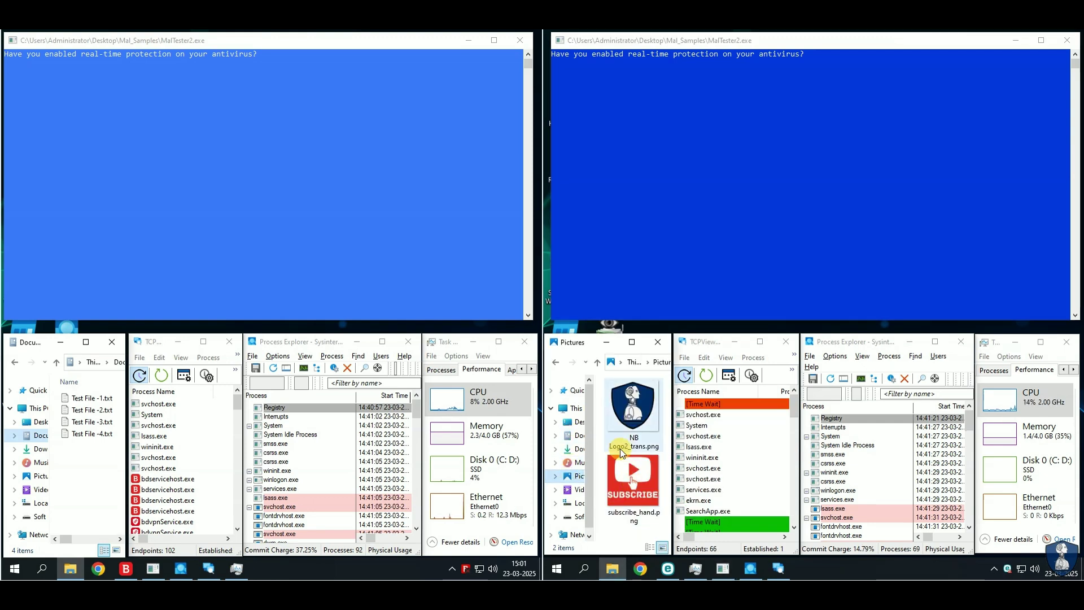
scroll(175, 443, "down", 10)
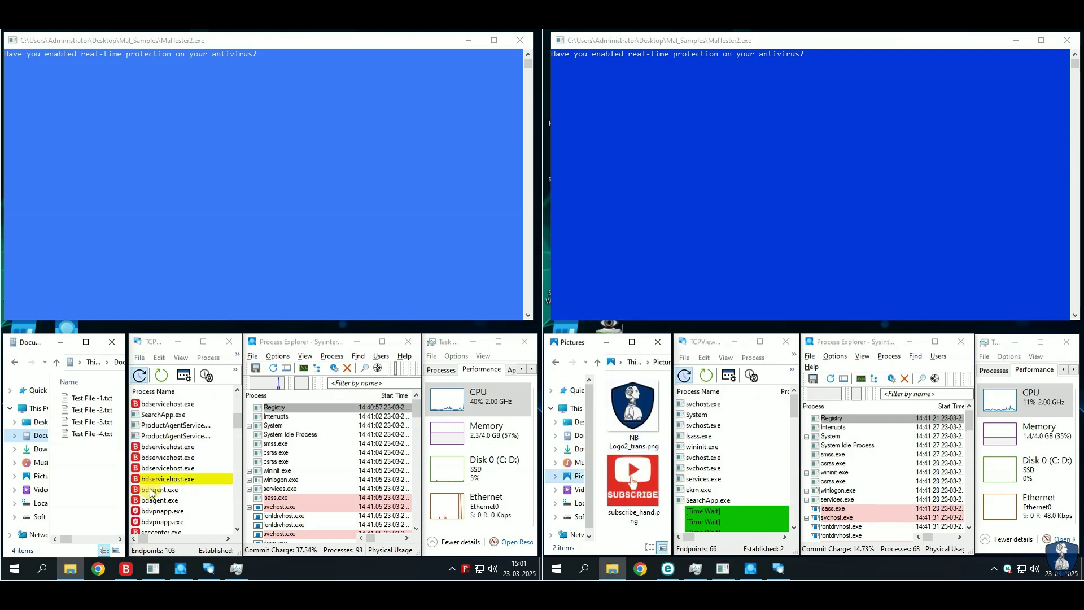
scroll(175, 479, "up", 10)
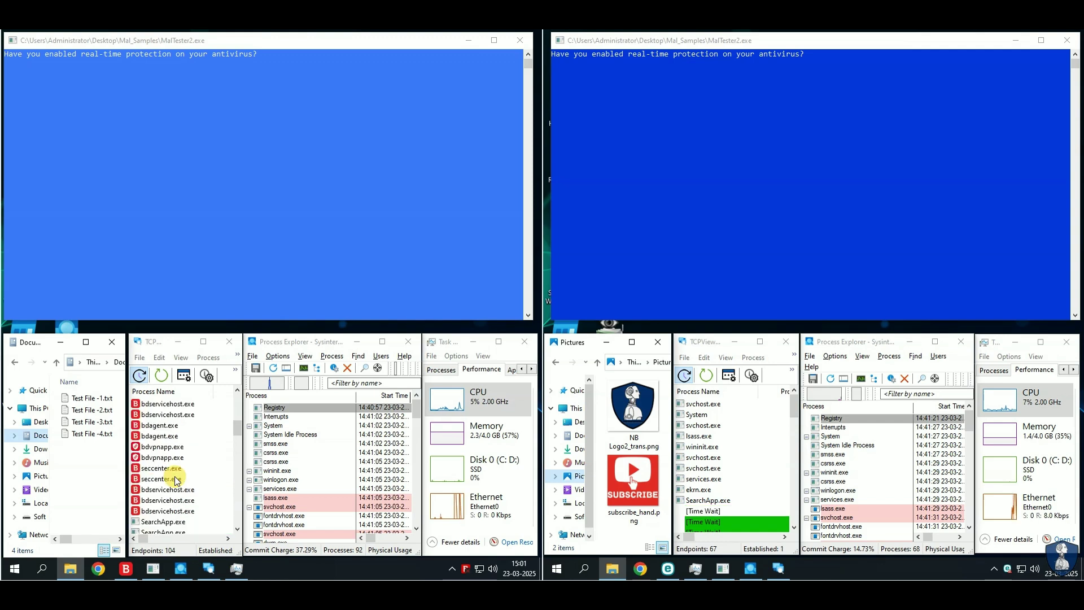
mouse_move(157, 539)
left_mouse_down()
mouse_move(187, 542)
mouse_move(153, 499)
mouse_move(223, 554)
mouse_move(140, 547)
left_mouse_up()
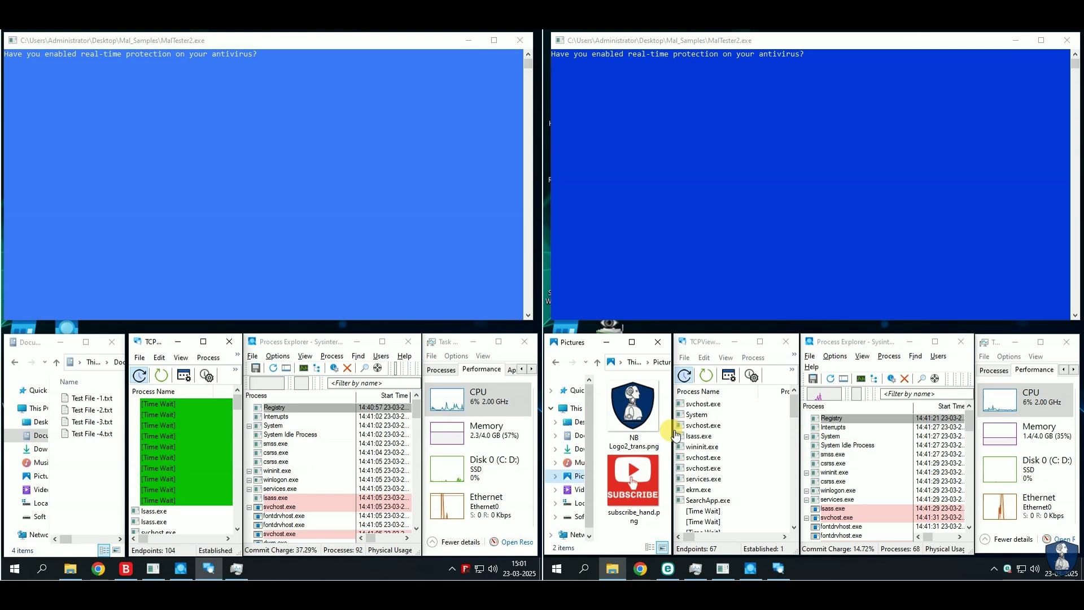
mouse_move(689, 542)
left_mouse_down()
mouse_move(733, 537)
mouse_move(686, 538)
left_mouse_up()
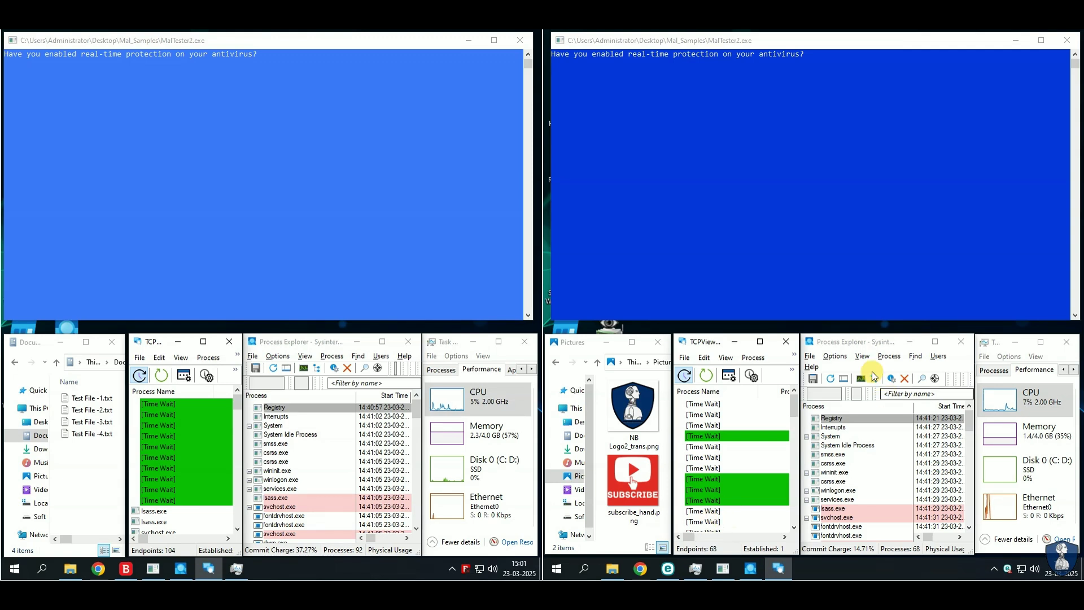
Step: Sort both Process Explorer lists by Start Time with the newest processes on top
left_click(944, 407)
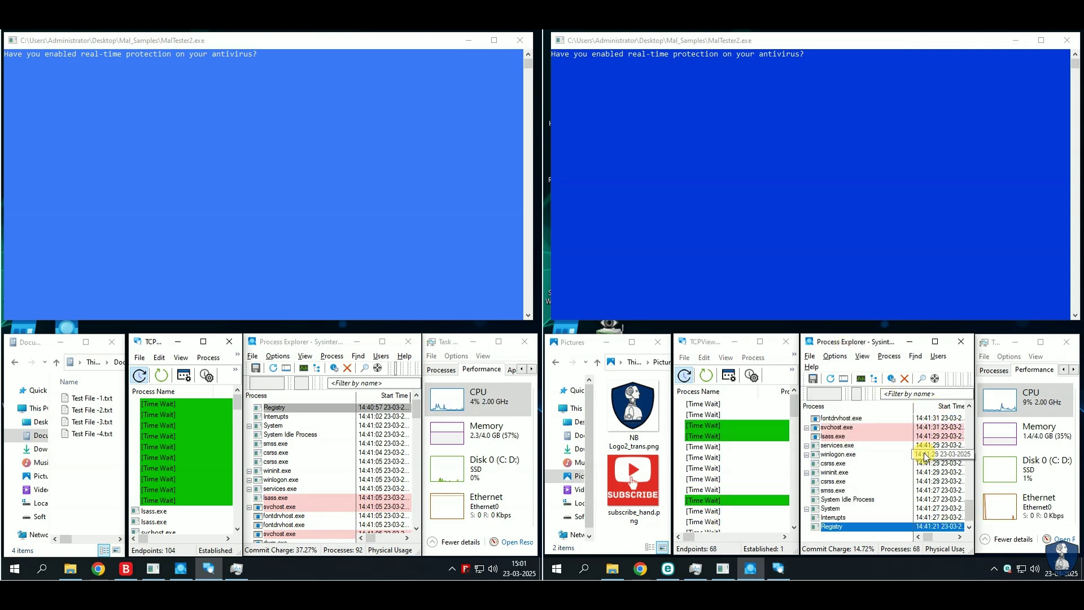
left_click(935, 408)
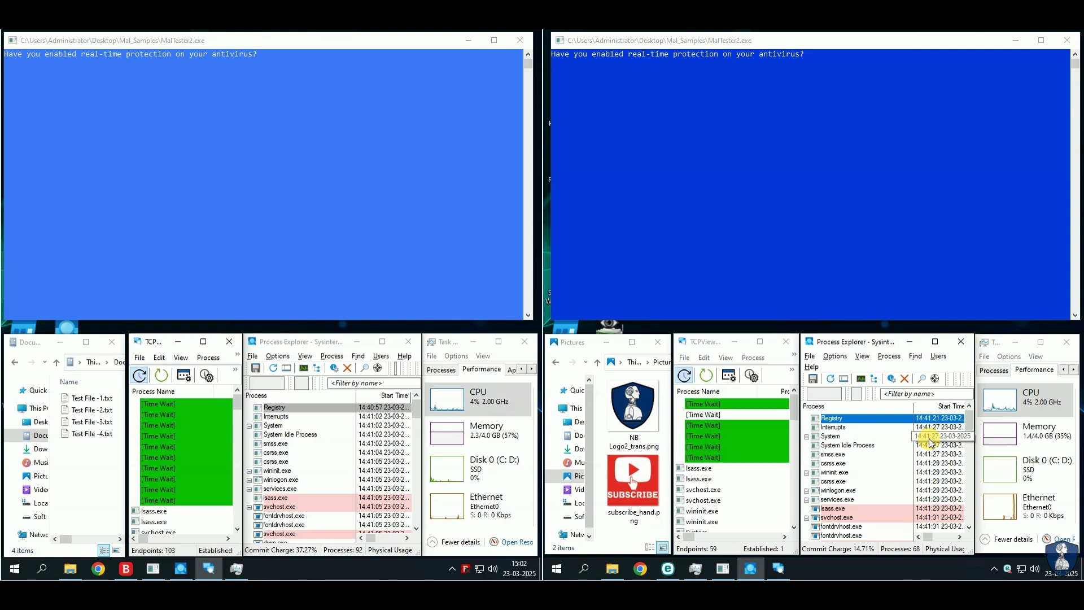
left_click(933, 406)
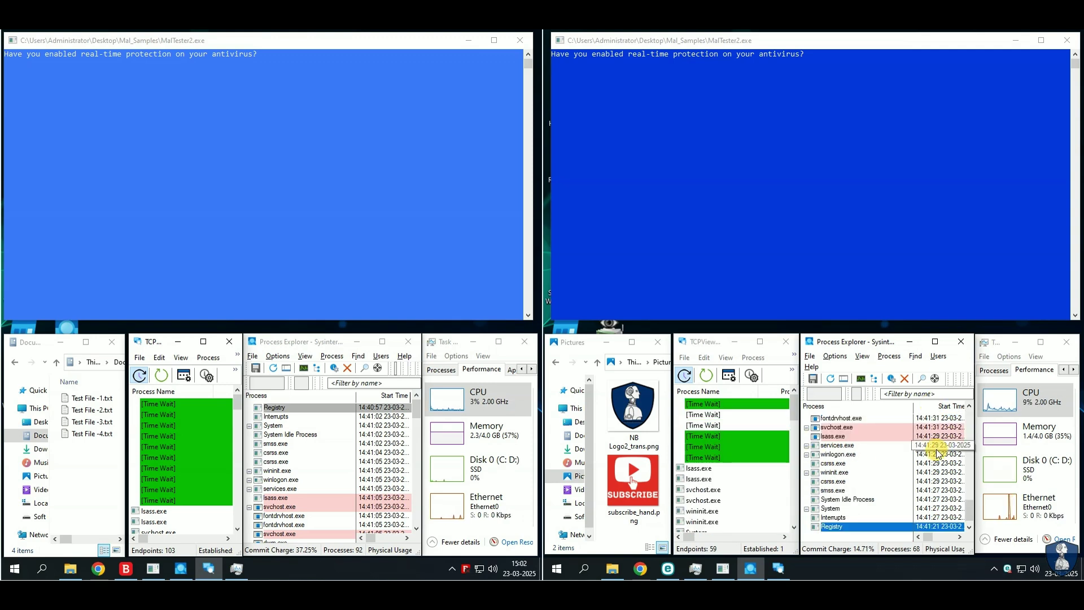
left_click(945, 406)
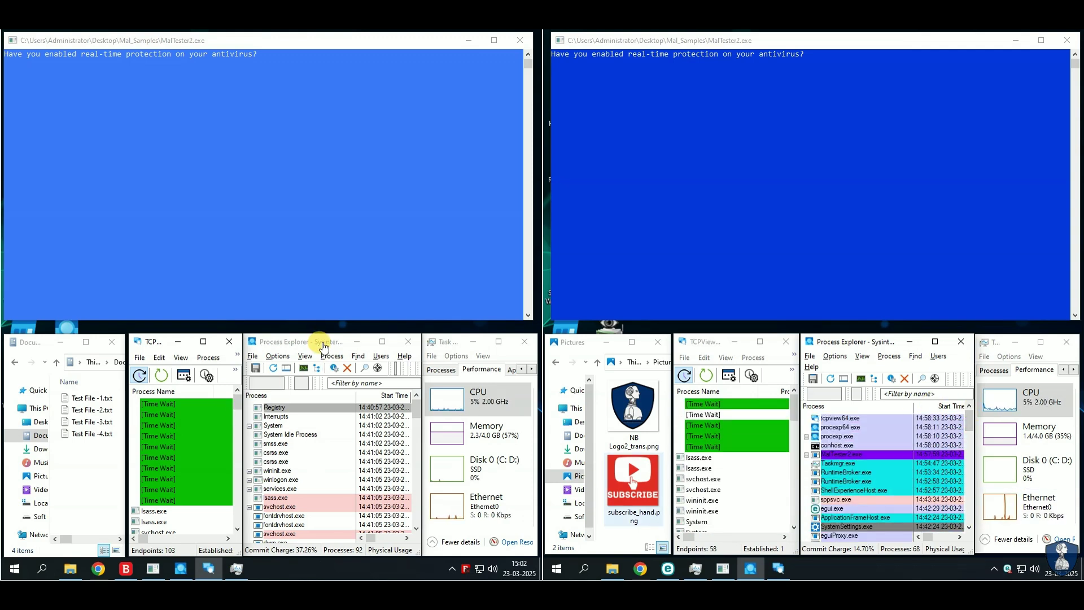
left_click(324, 346)
left_click(380, 395)
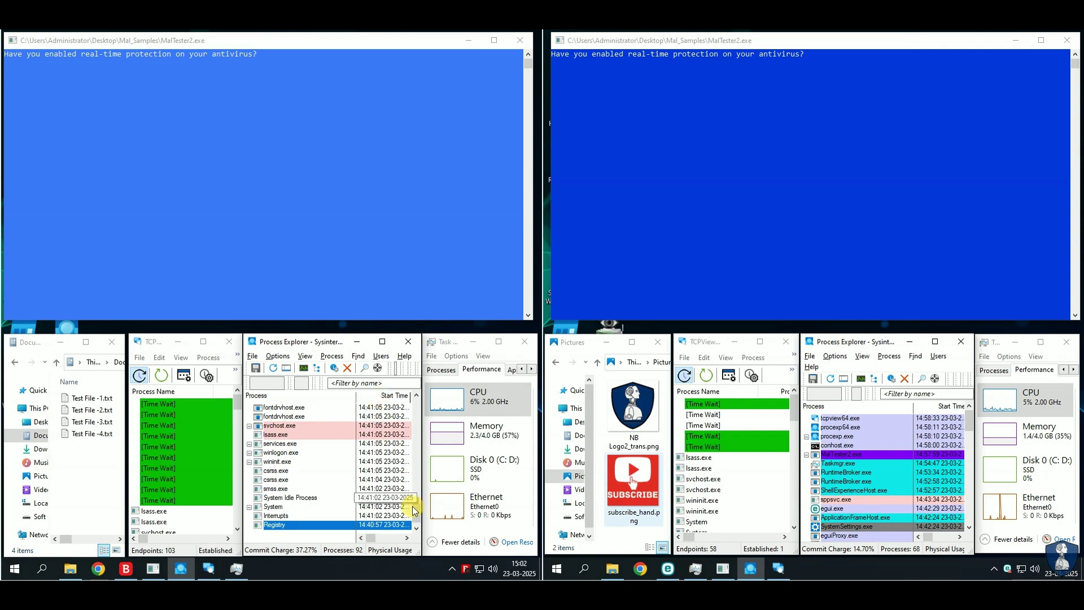
scroll(414, 511, "up", 20)
left_click(288, 408)
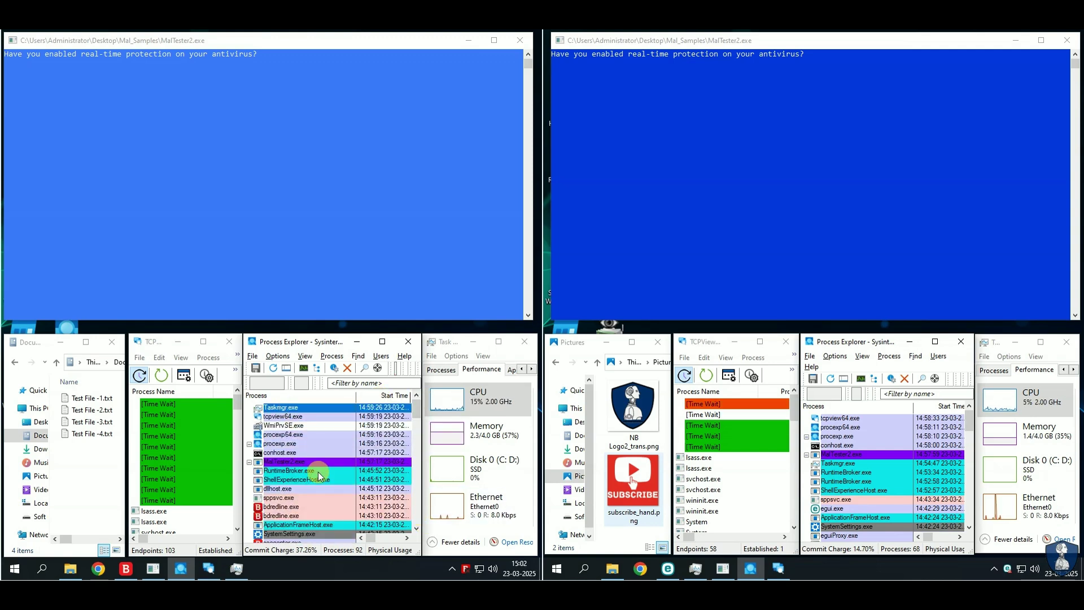
Step: Show Disk activity on the right and Ethernet activity on the left in Task Manager
left_click(465, 346)
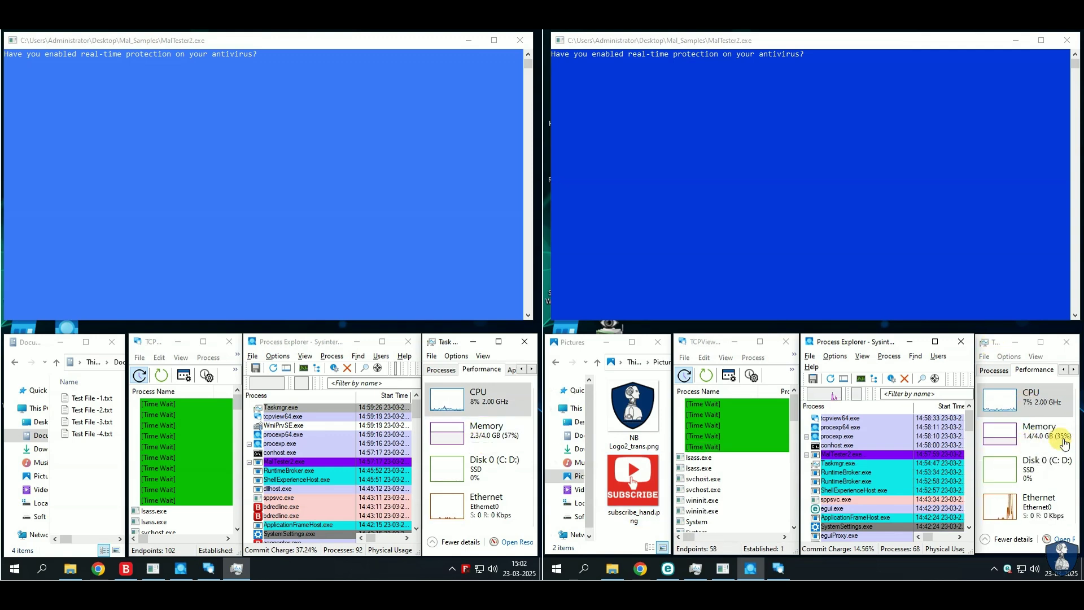
left_click(1039, 469)
left_click(482, 508)
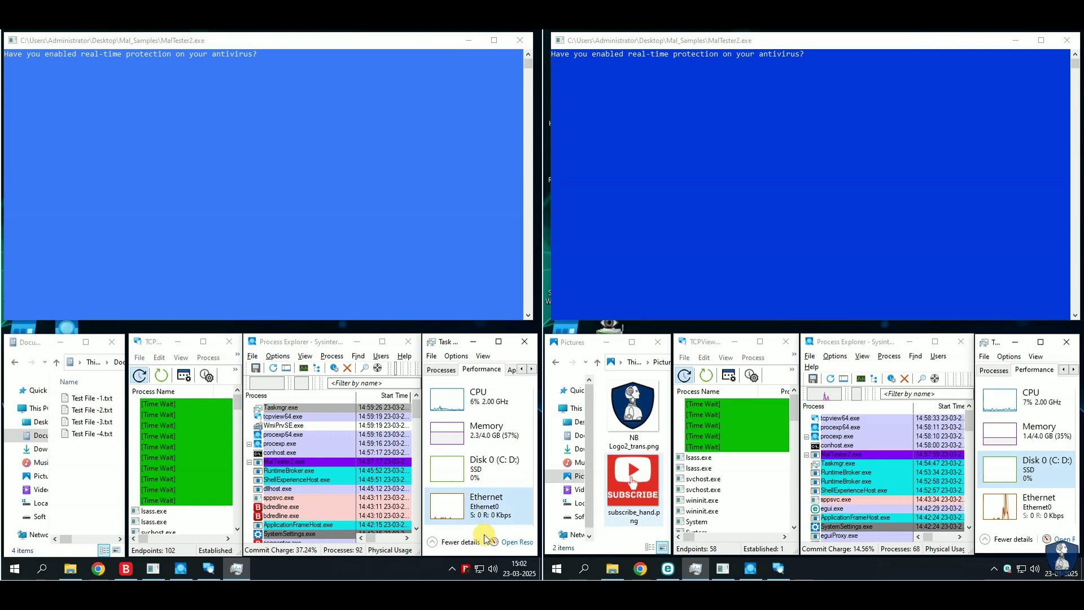
Step: Open Bitdefender and run an ESET update check from its tray menu
mouse_move(129, 569)
left_click(102, 470)
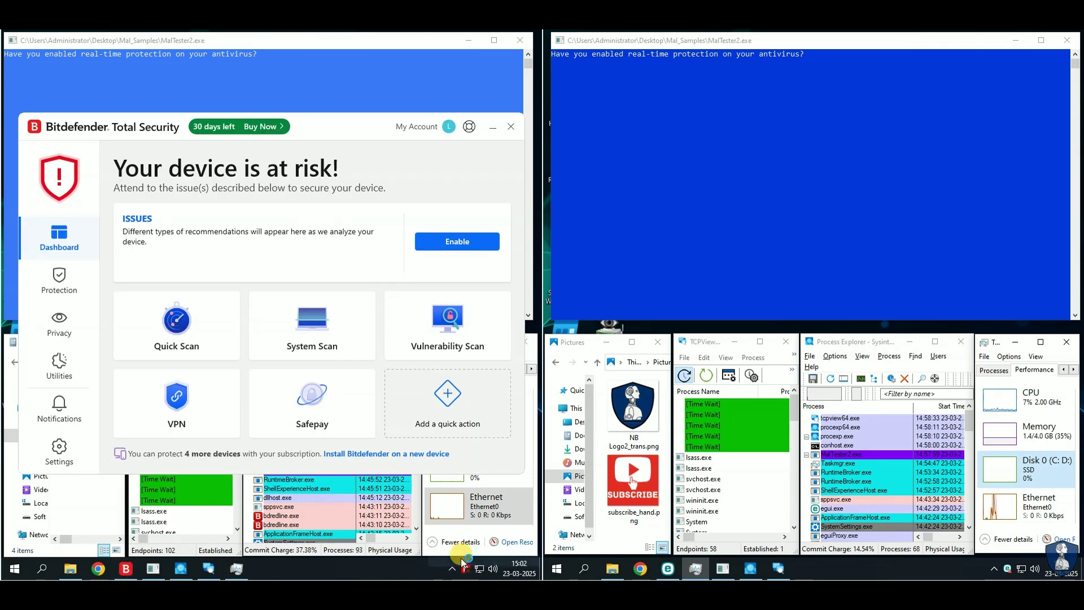
right_click(1007, 568)
left_click(958, 549)
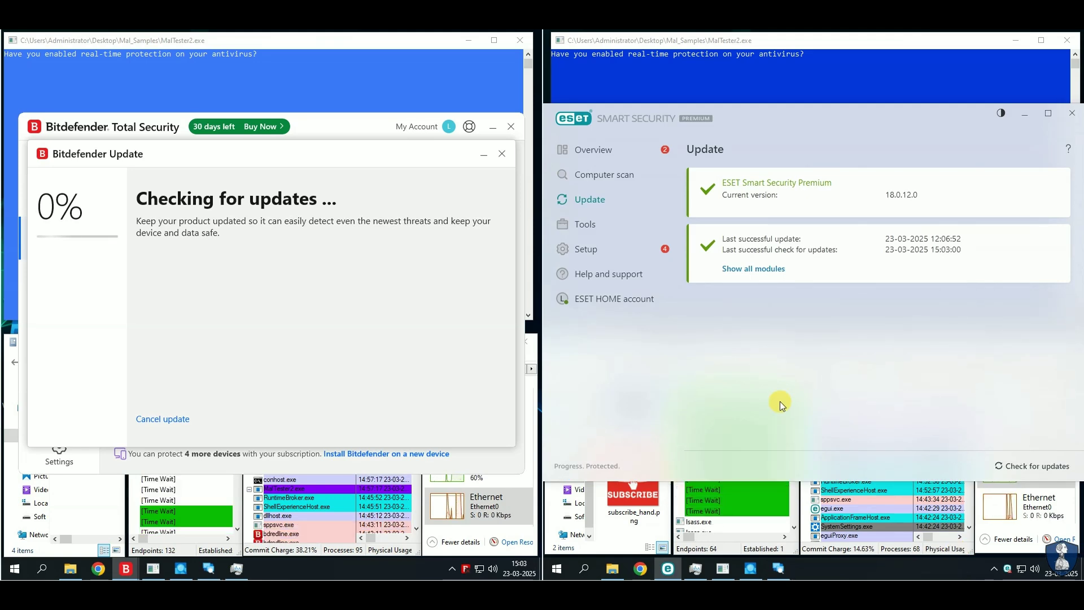
left_click(626, 151)
Step: Clear ESET's paused-protection alert, then close the ESET and Bitdefender windows
left_click(782, 349)
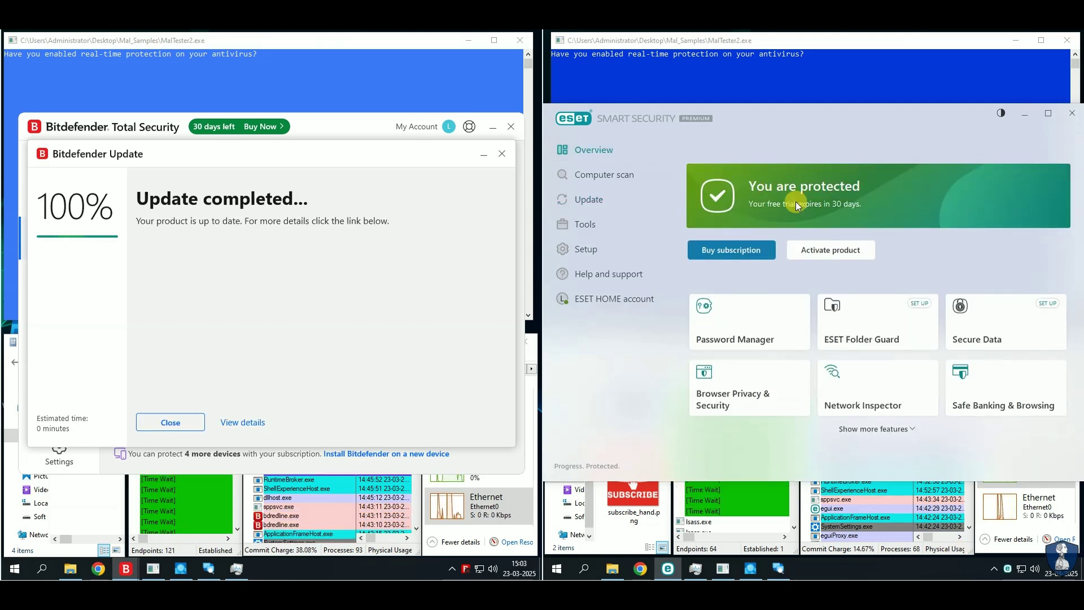
left_click(1072, 113)
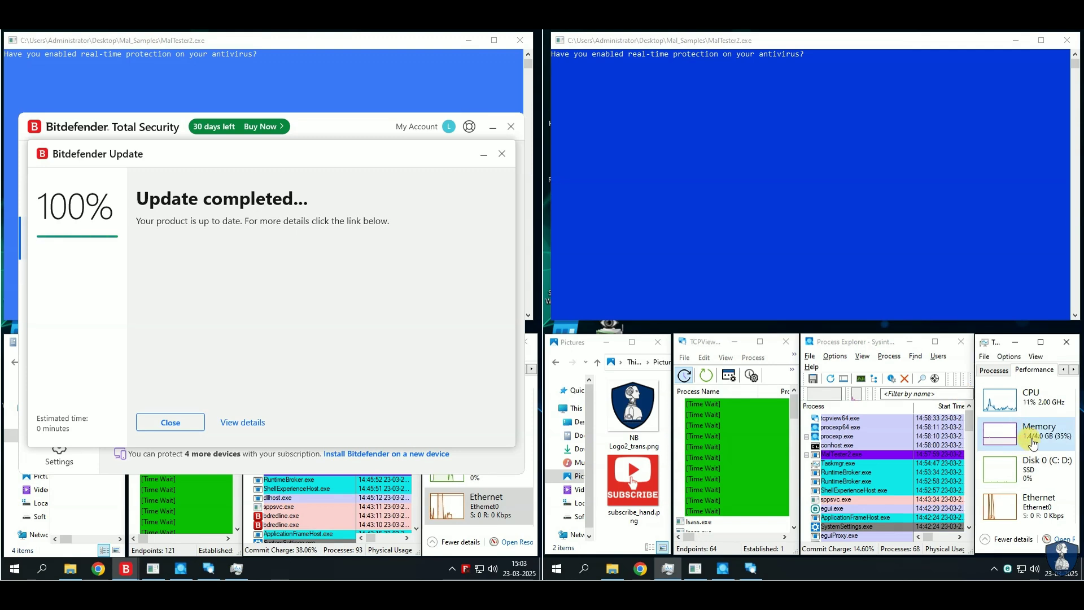
left_click(175, 420)
left_click(511, 127)
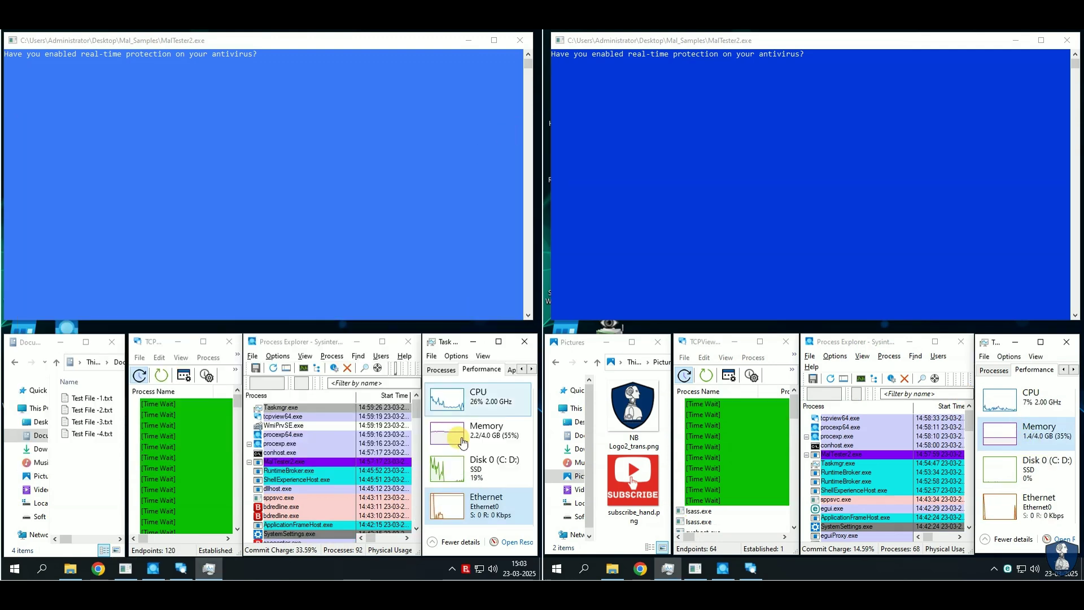
Step: Scroll both TCPView lists to reveal the Local Port and Remote Address columns
left_click(151, 541)
left_click_drag(151, 541, 189, 544)
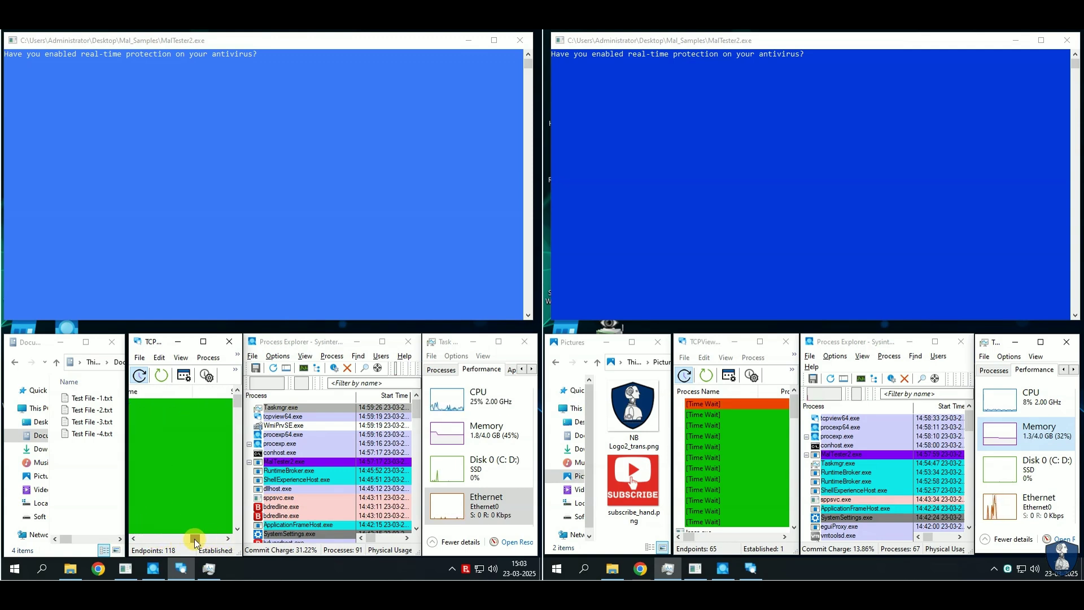
left_click_drag(173, 543, 171, 544)
left_click_drag(692, 544, 719, 541)
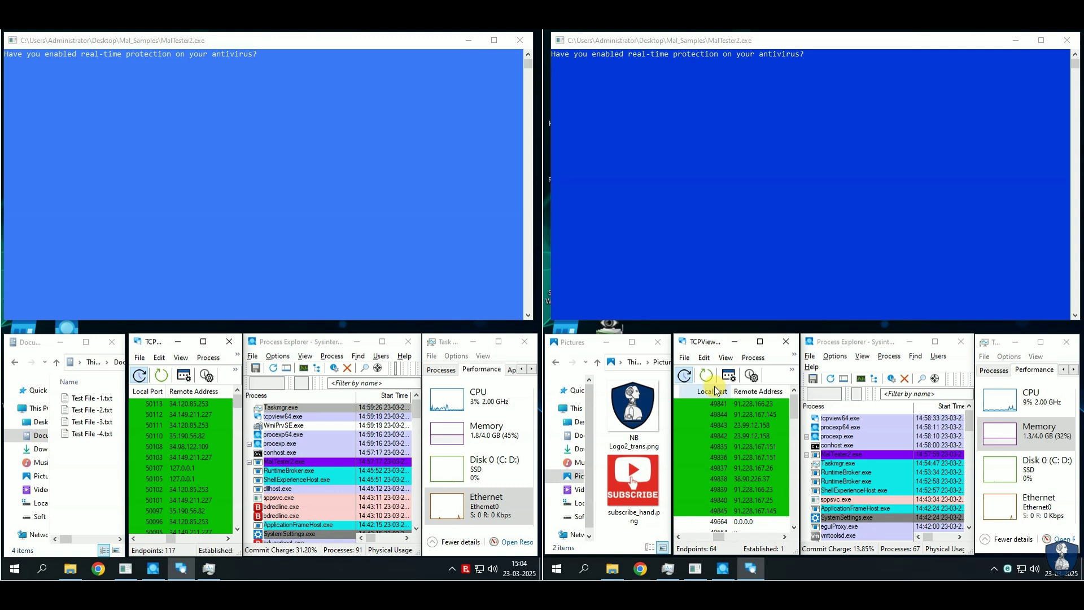
Step: Show memory usage in both Task Managers and focus the left test console
left_click(487, 438)
left_click(1017, 443)
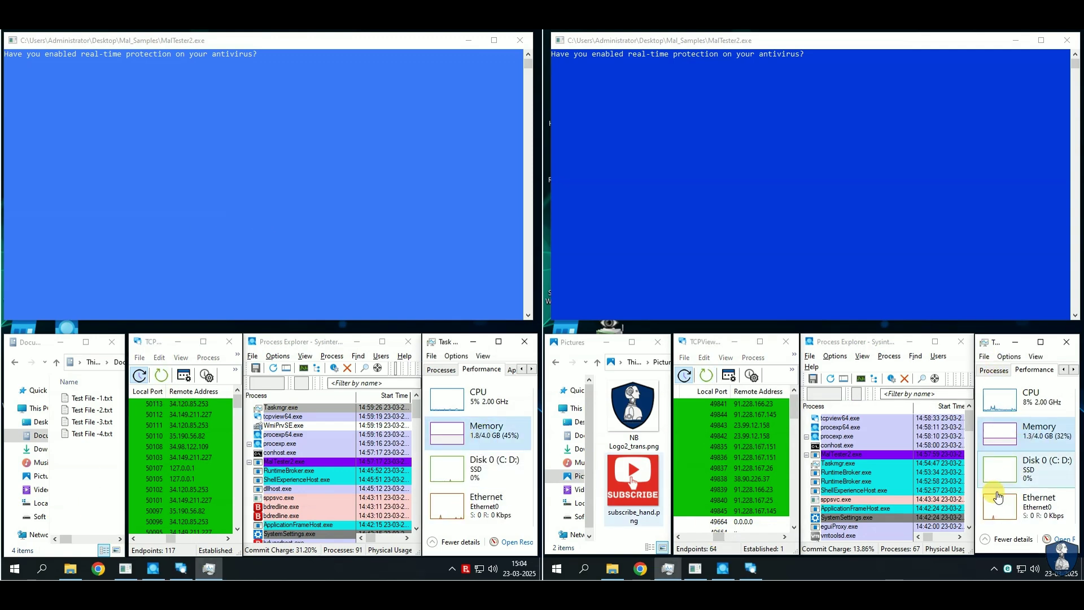
left_click(288, 48)
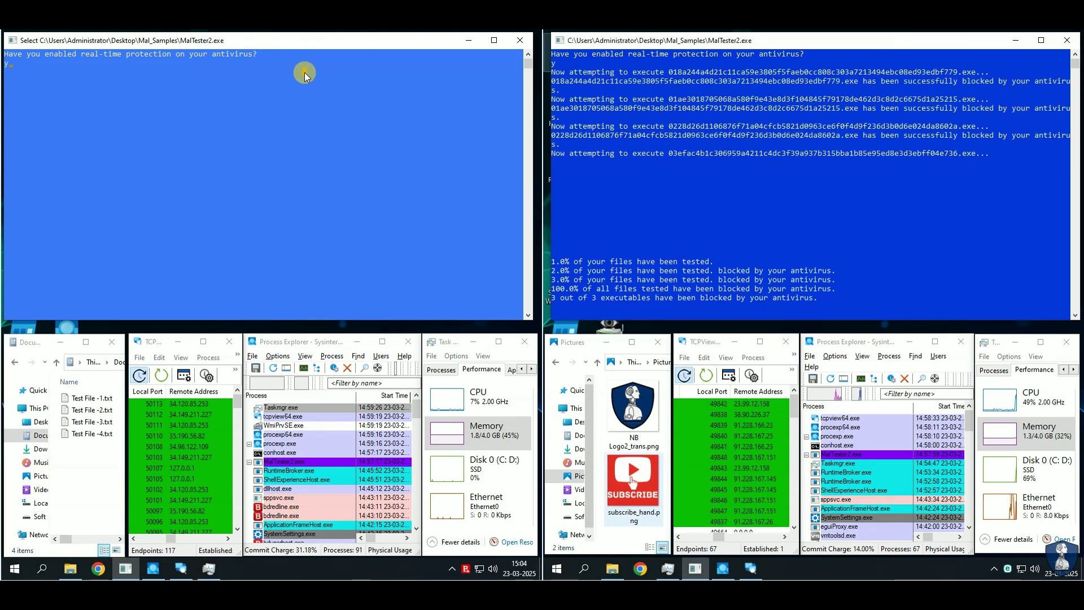
Step: Start the MalTester2 tests and cancel the left machine's DefectPX setup wizard
key("Return")
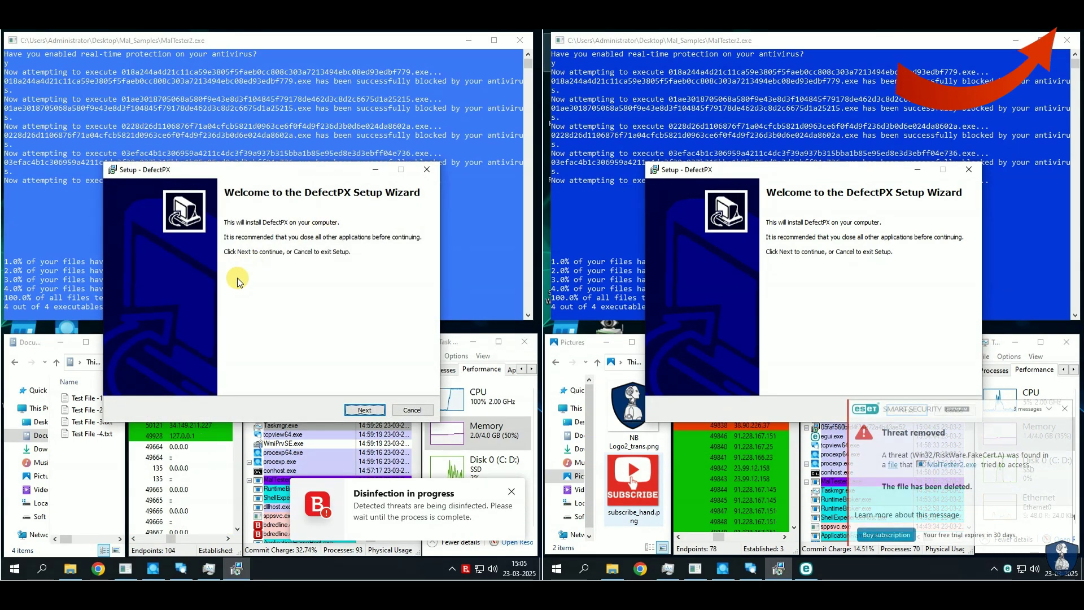
left_click(413, 411)
left_click(314, 356)
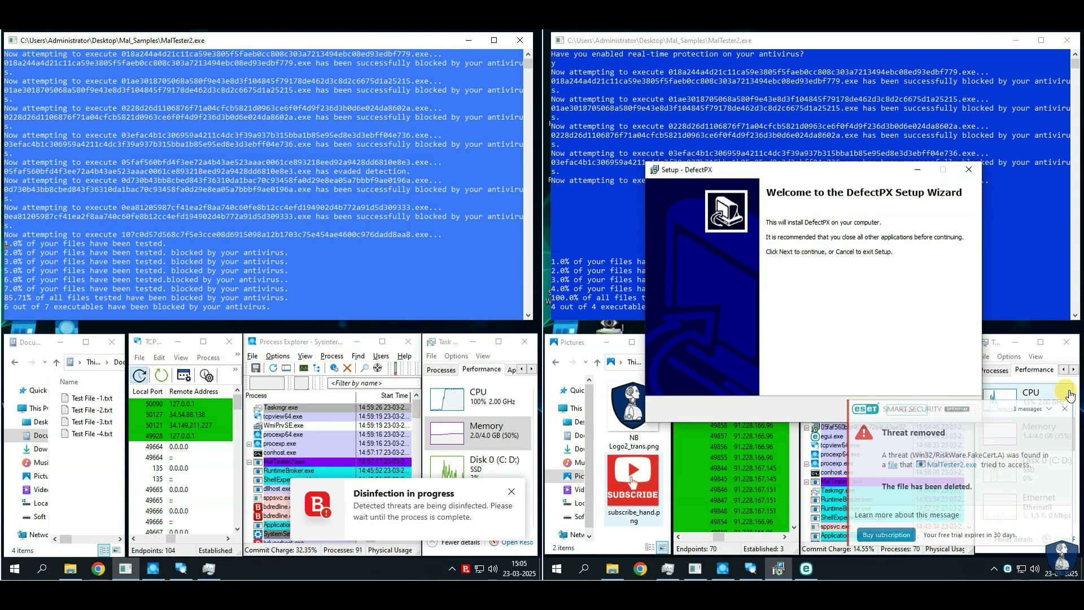
Step: Cancel the right DefectPX setup and dismiss the error pop-ups, including the langs.xml load failure
left_click(960, 411)
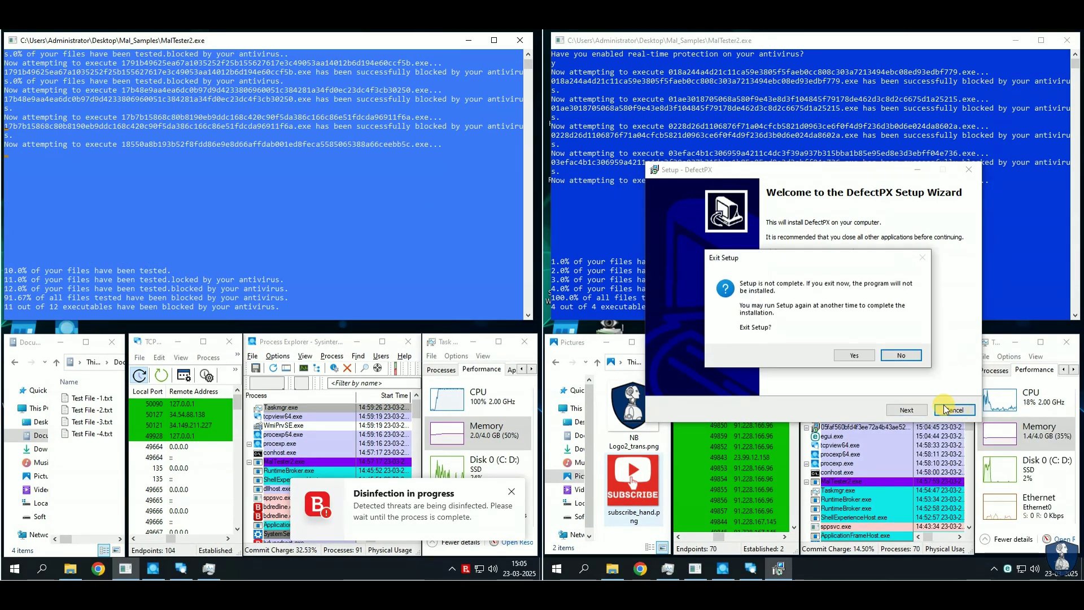
left_click(850, 357)
left_click(906, 344)
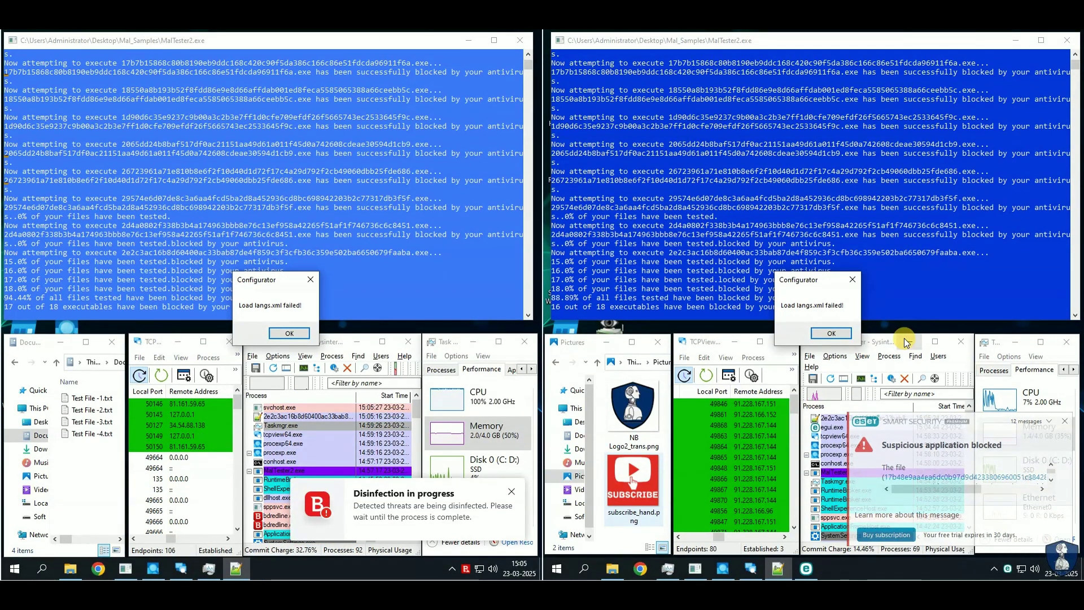
left_click(288, 333)
Step: Dismiss the Configurator error and close the blank Notepad++ windows on both machines
key("Return")
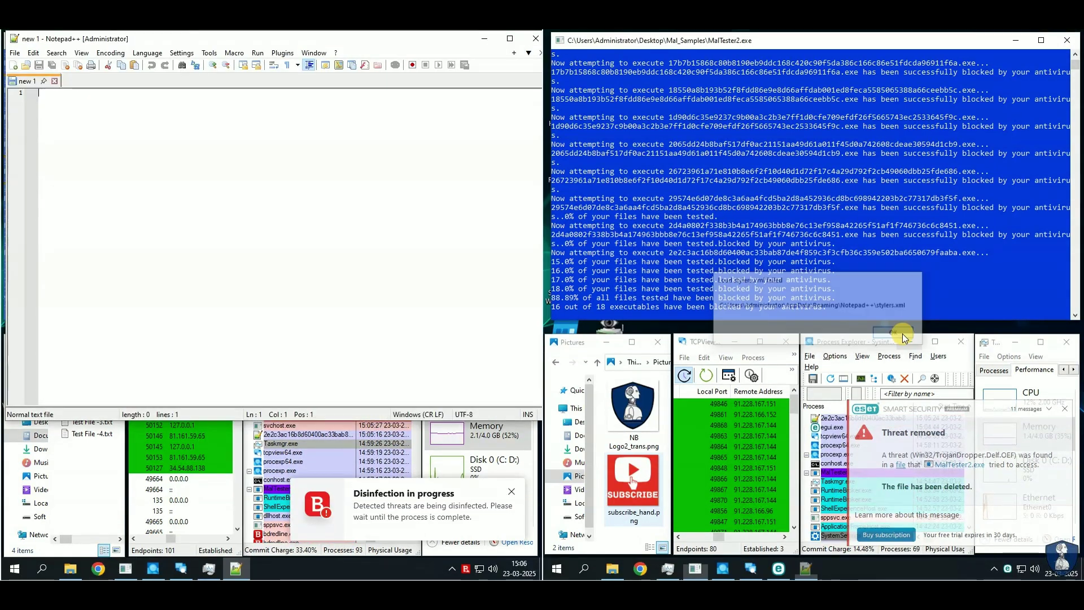
left_click(536, 38)
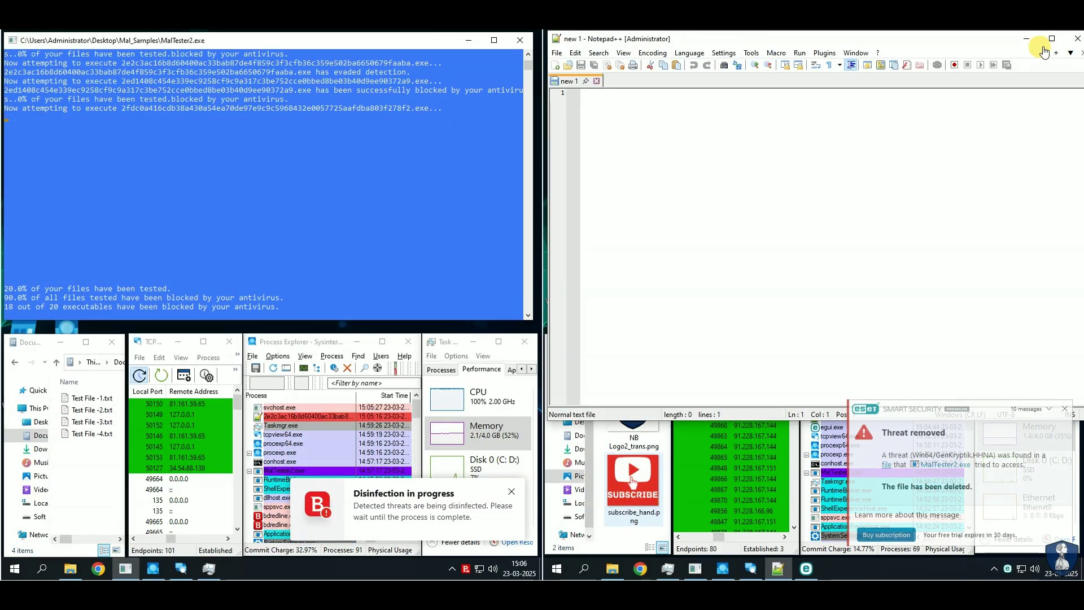
left_click(1076, 40)
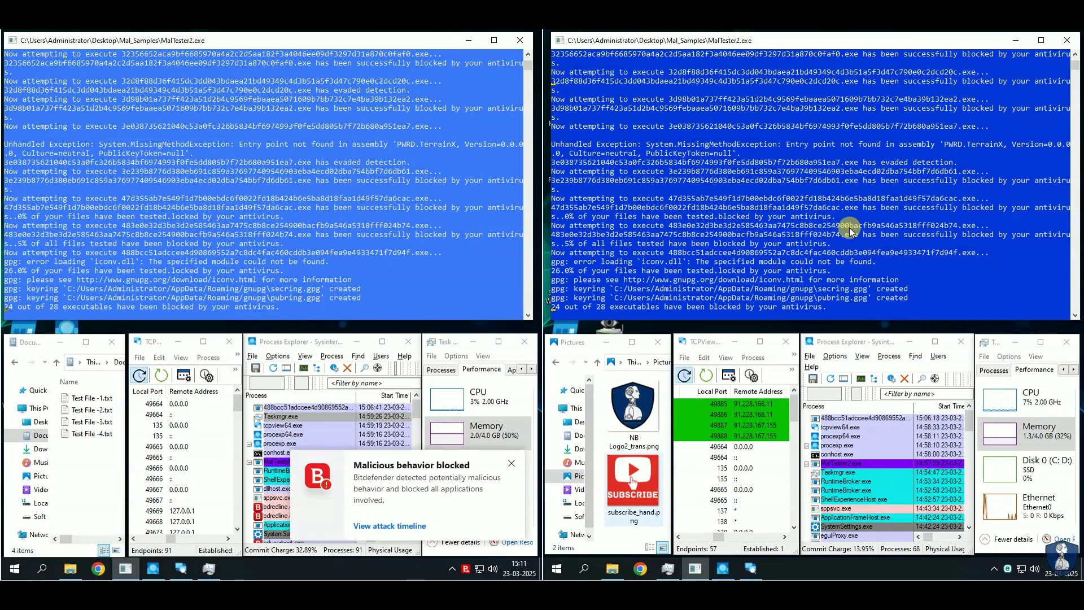
Step: On the right machine, show Process Explorer's VirusTotal column and kill the malware sample process
left_click(960, 541)
left_click(960, 541)
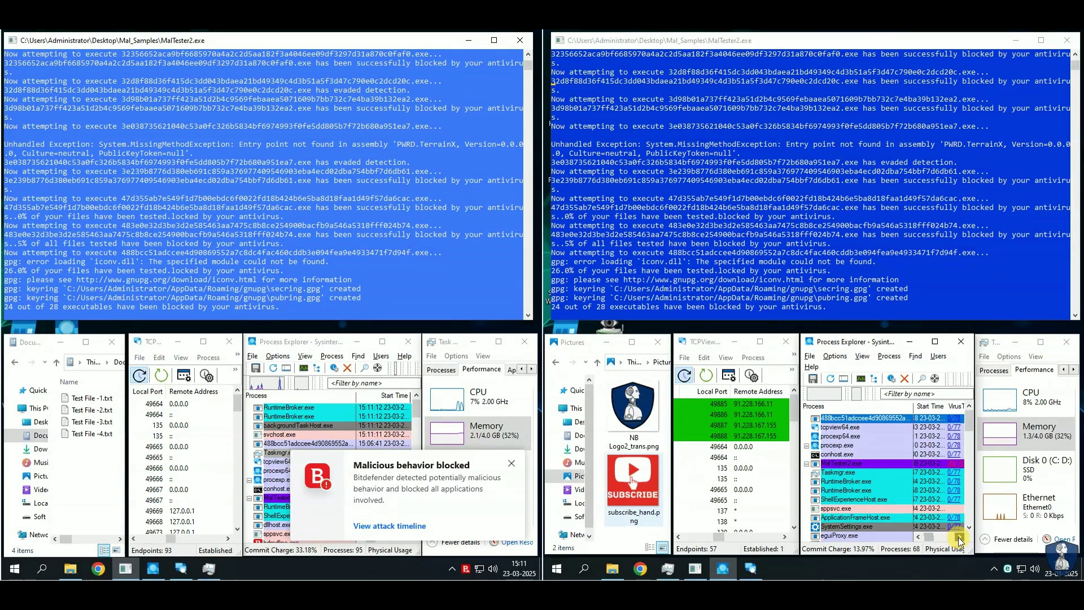
right_click(868, 420)
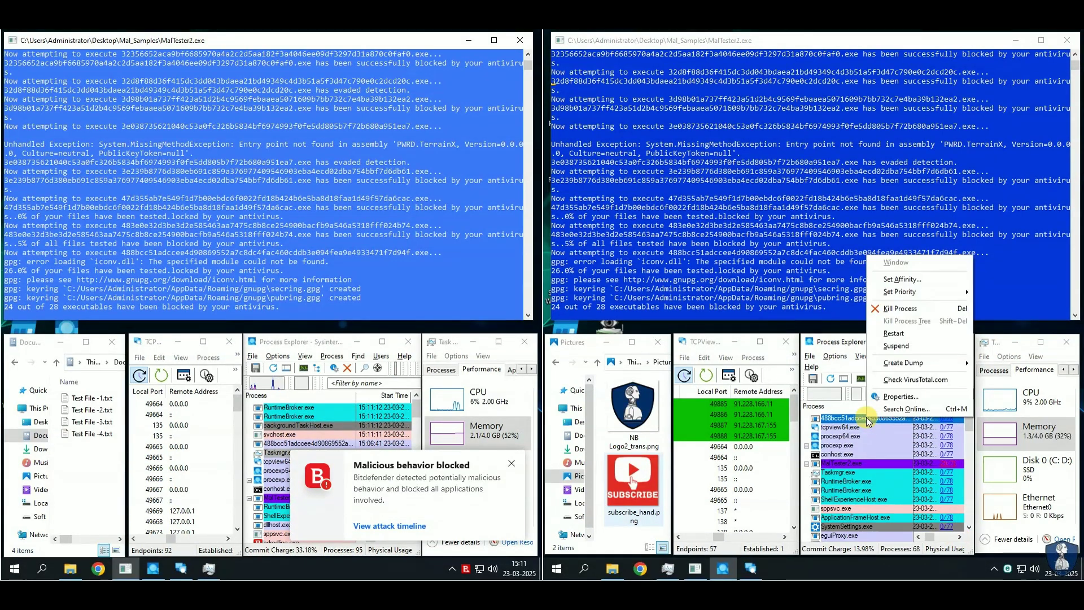
left_click(900, 309)
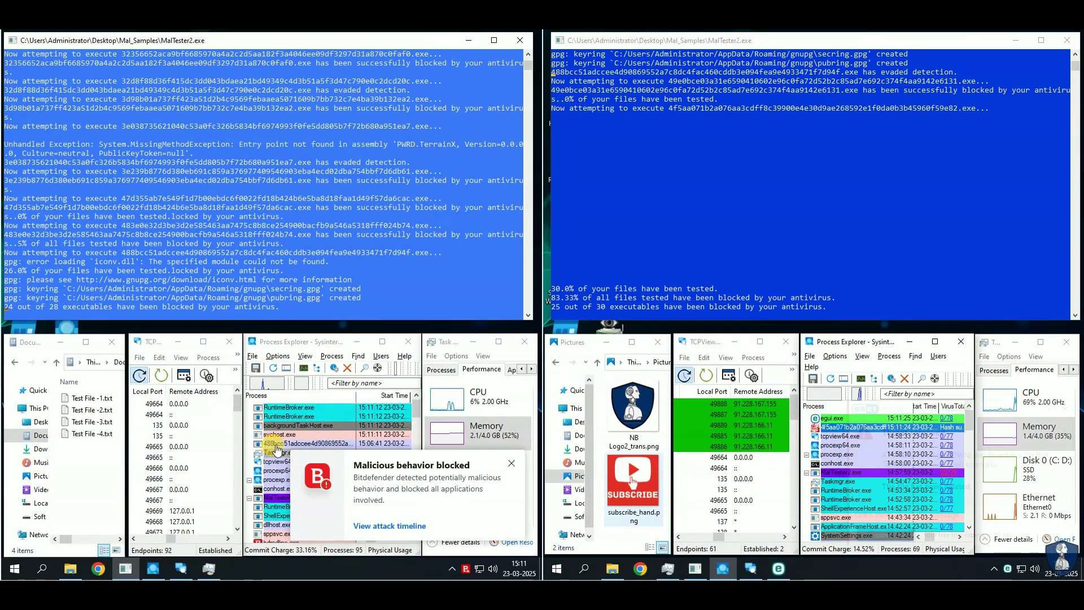
Step: On the left machine, reveal the VirusTotal column and kill the malware sample process
left_click(277, 445)
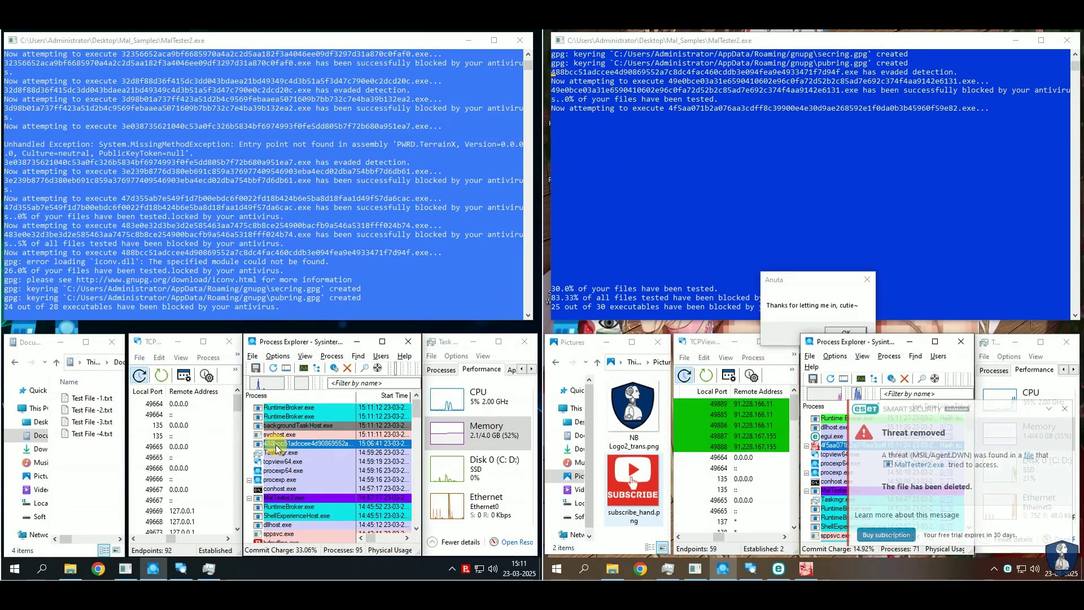
left_click(407, 538)
right_click(274, 445)
left_click(305, 339)
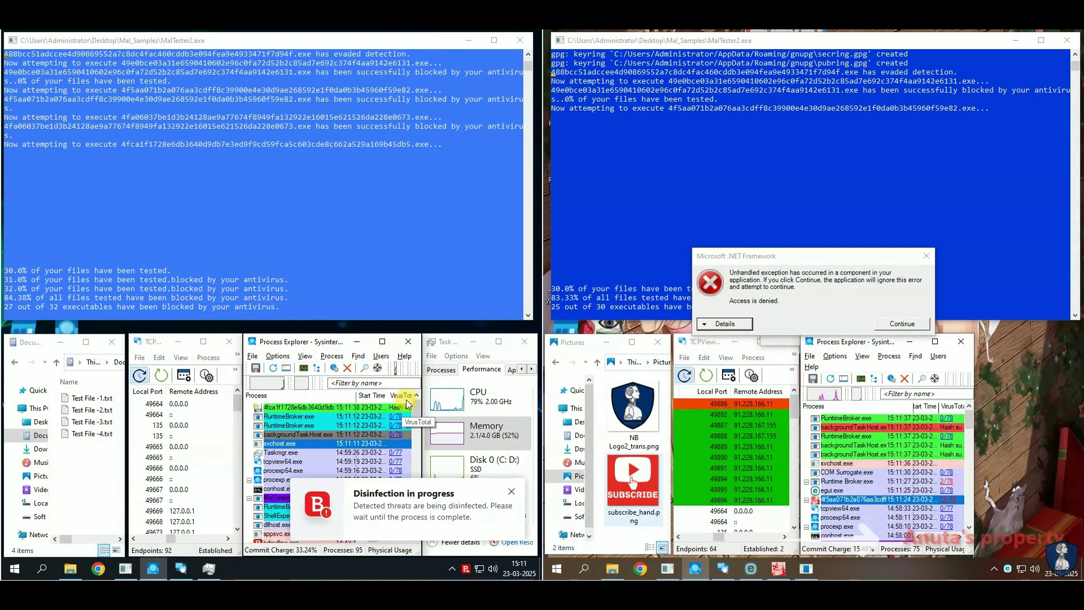
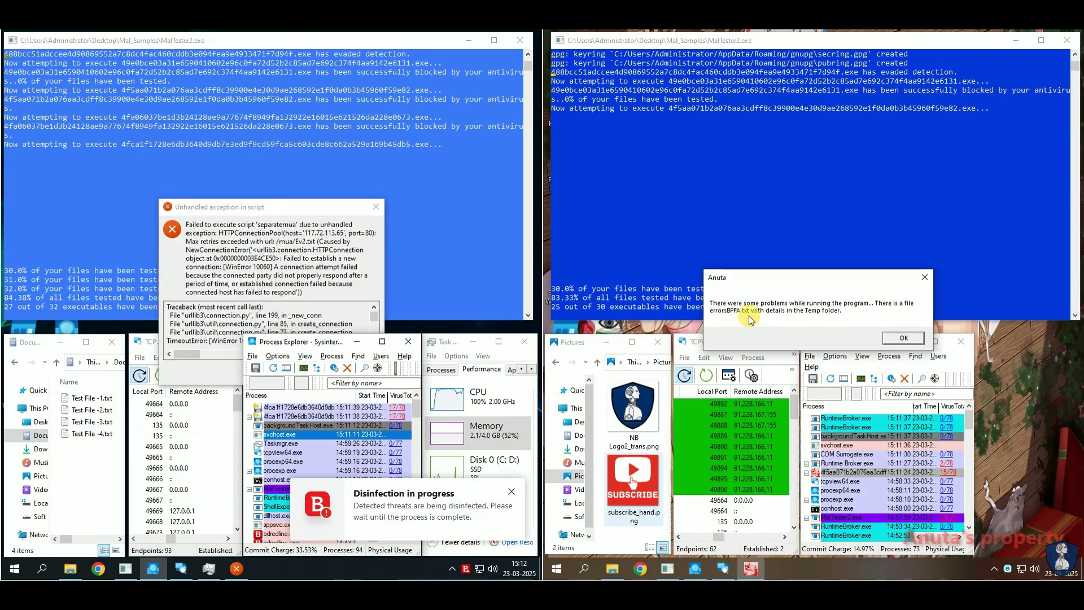
Step: Dismiss the program-problem, unhandled script exception and msn.exe error dialogs
left_click(904, 338)
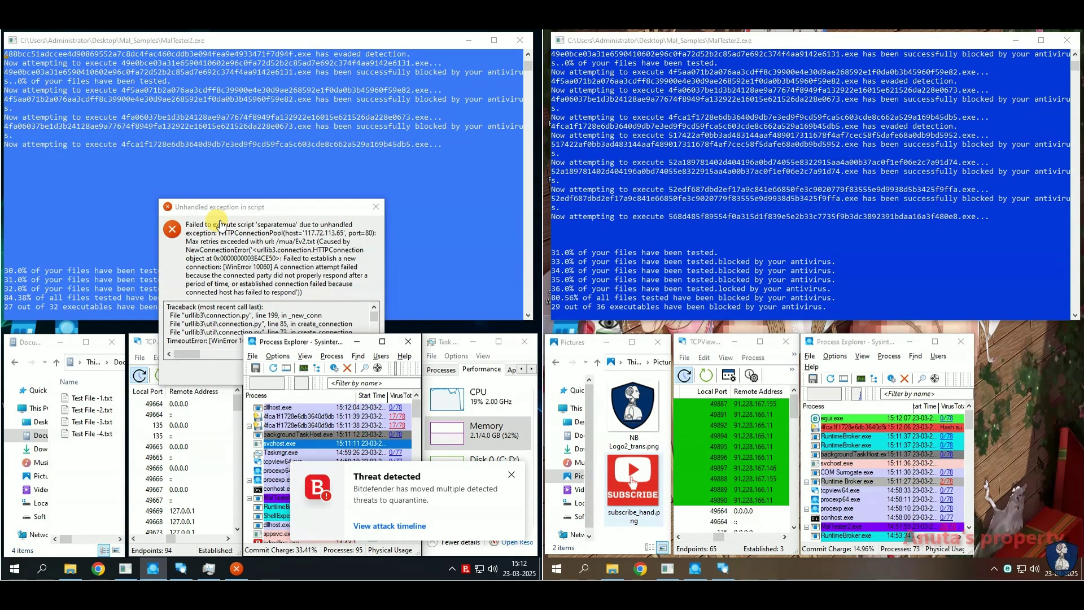
left_click(351, 373)
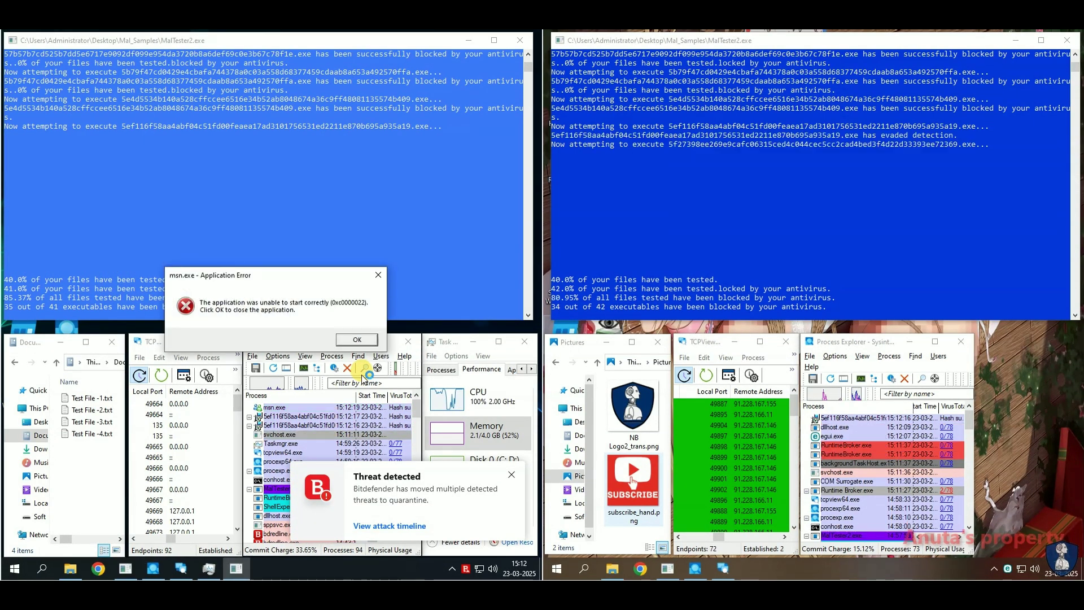
left_click(355, 340)
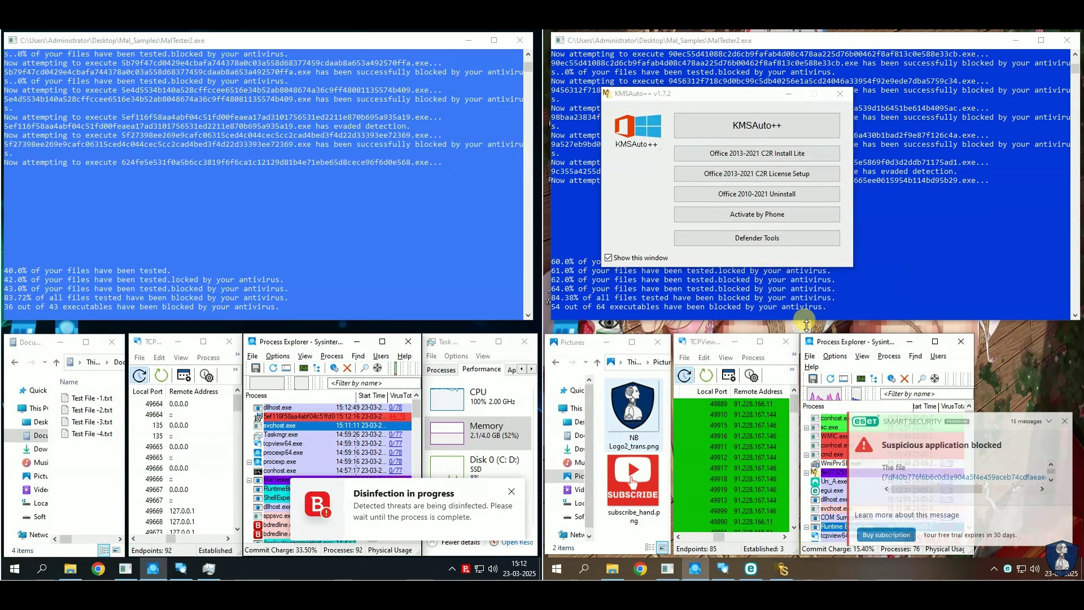
left_click(861, 330)
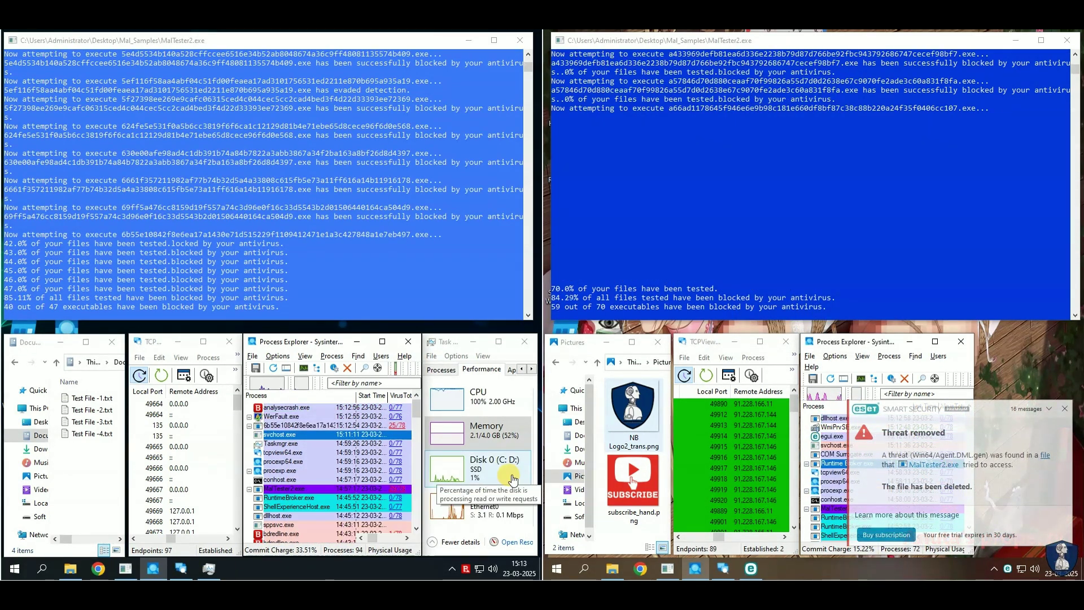
Step: Close the recurring ESET Threat removed notifications and the taskbar menu on the right machine
left_click(1065, 408)
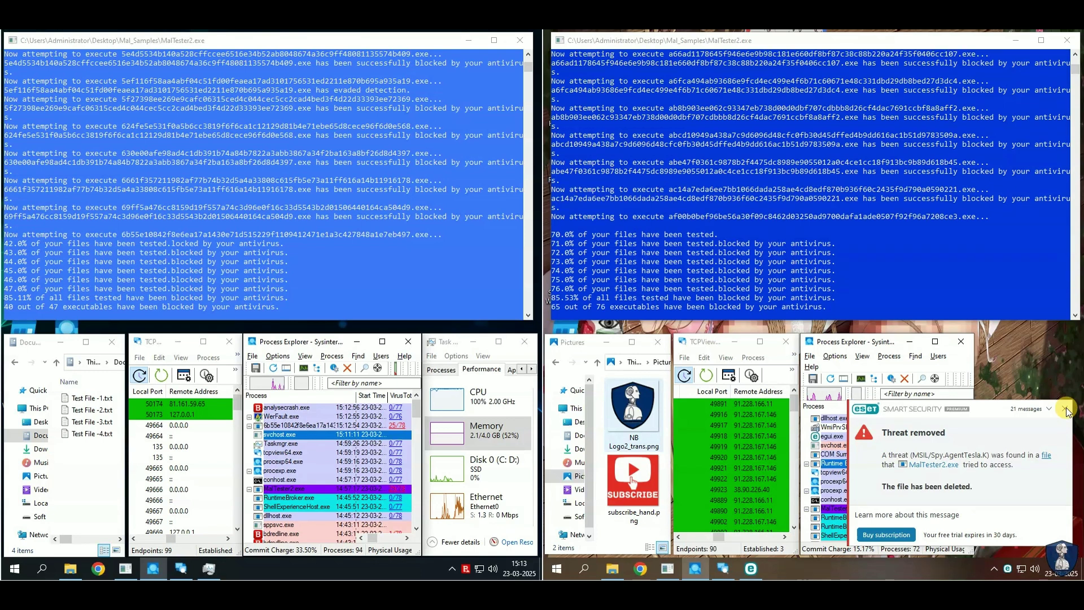
left_click(1067, 411)
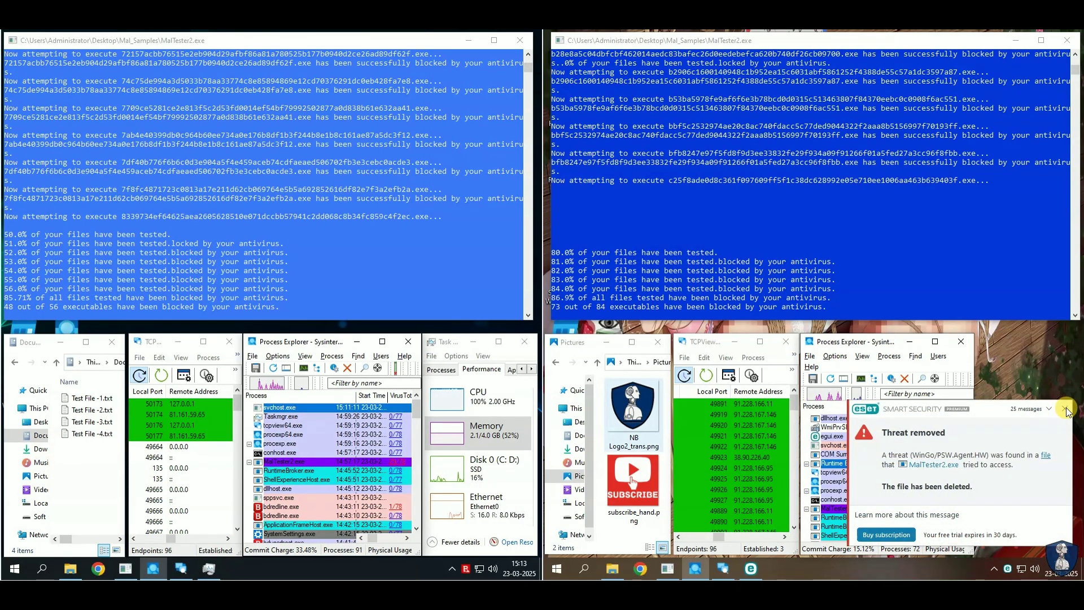
left_click(1068, 411)
left_click(1067, 411)
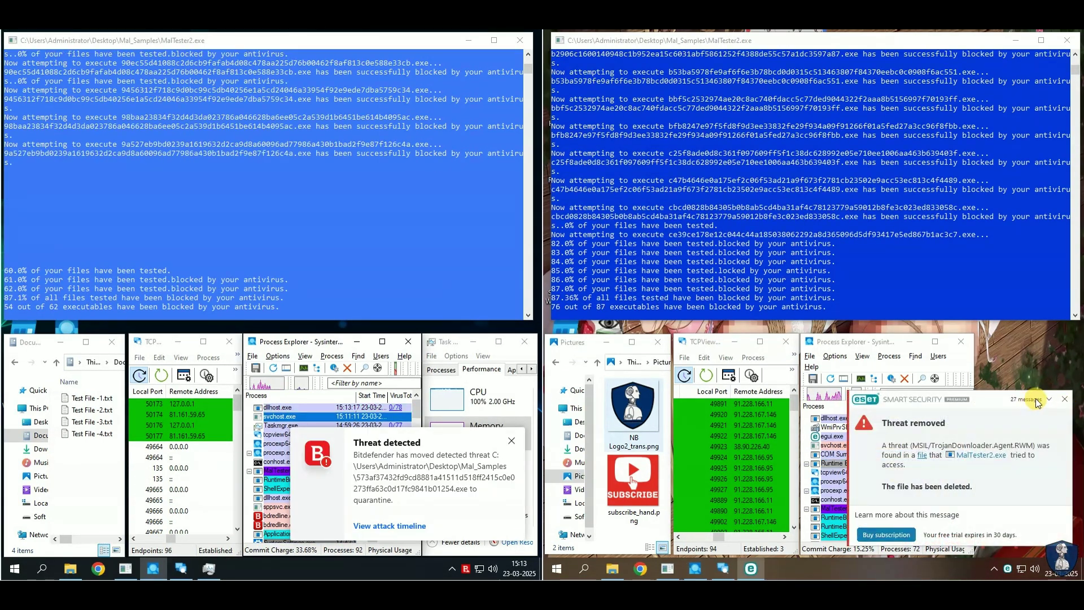
left_click(1049, 408)
left_click(1027, 421)
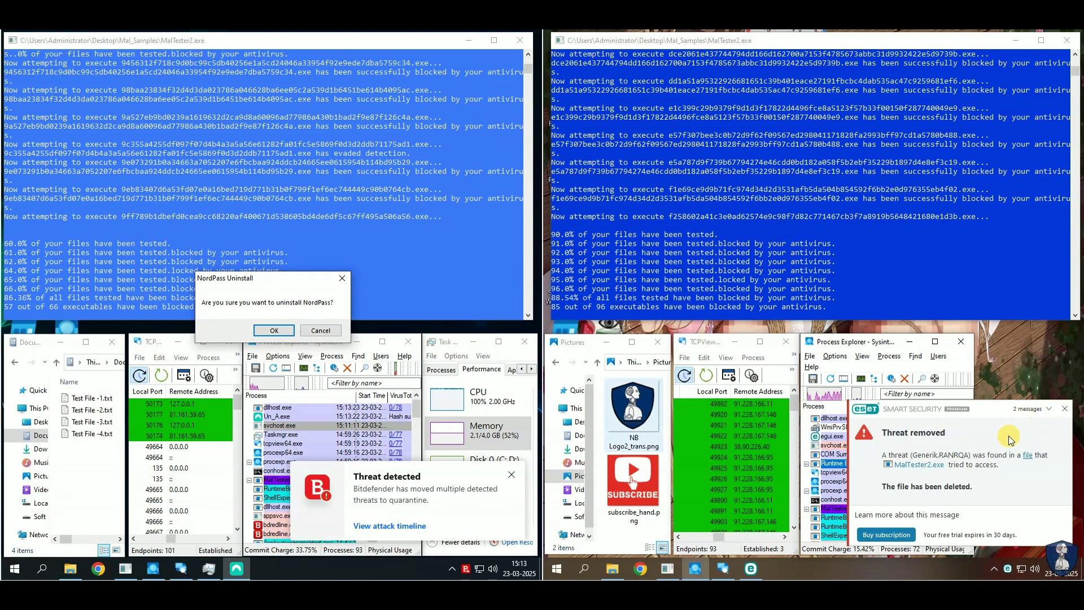
left_click(1045, 410)
right_click(931, 572)
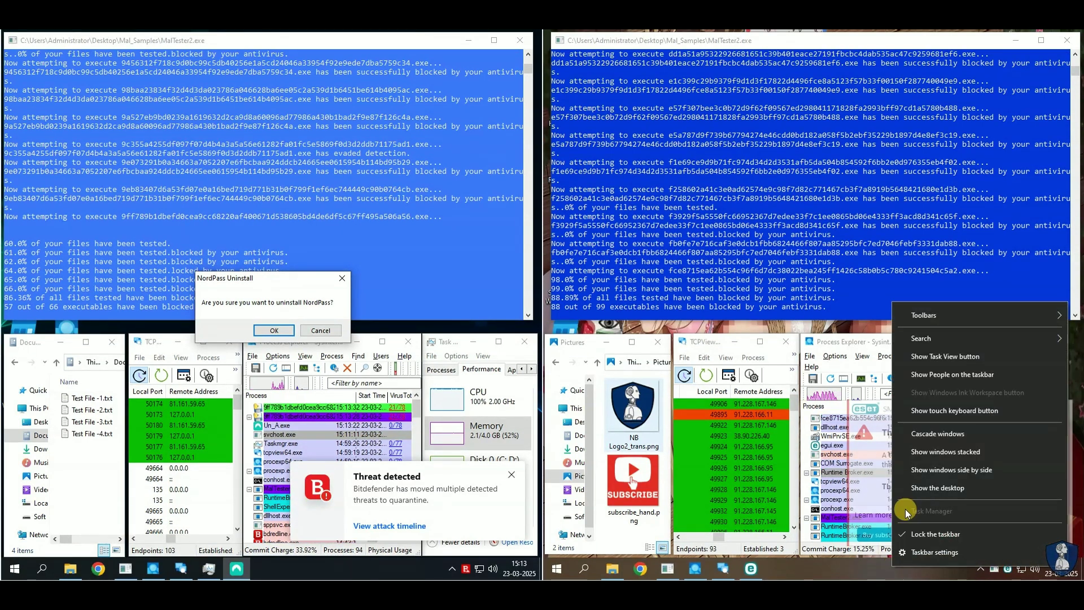
left_click(839, 576)
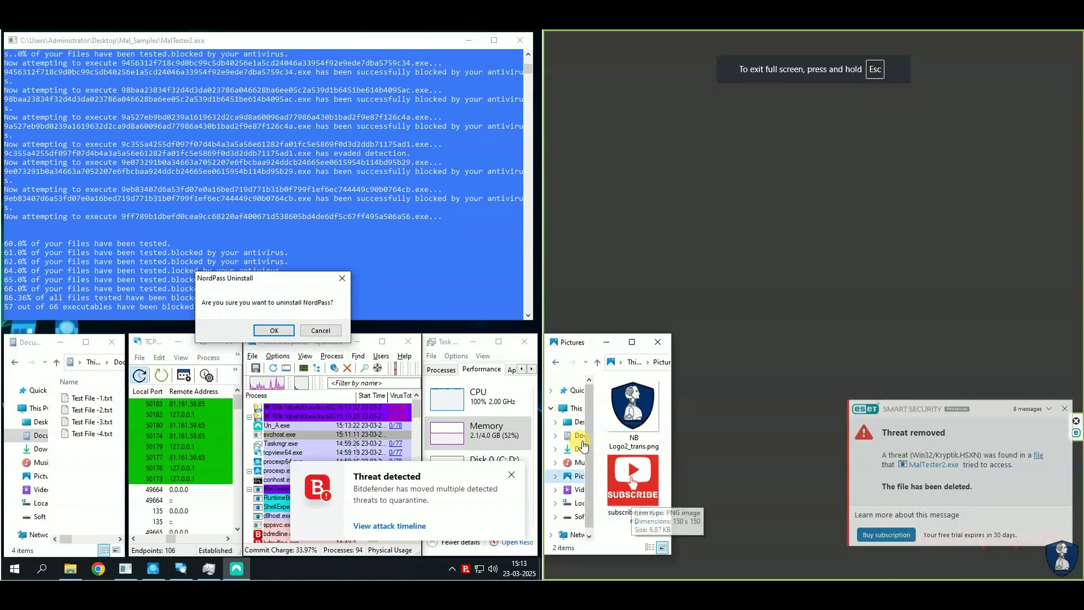
Step: Close the browser extension popup, leave the security screen and clear all security notifications
left_click(575, 436)
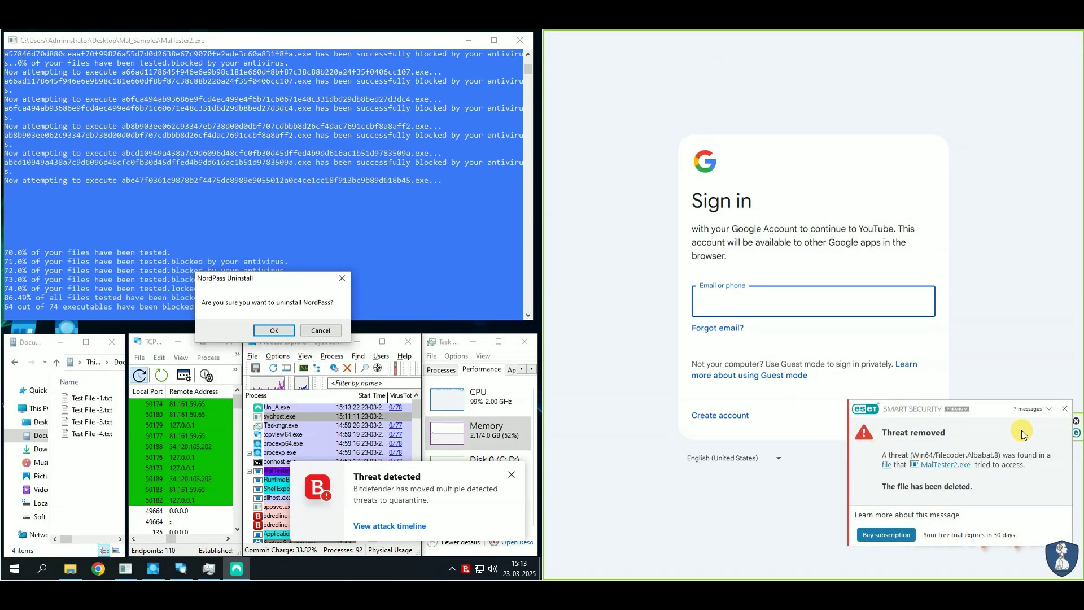
left_click(929, 212)
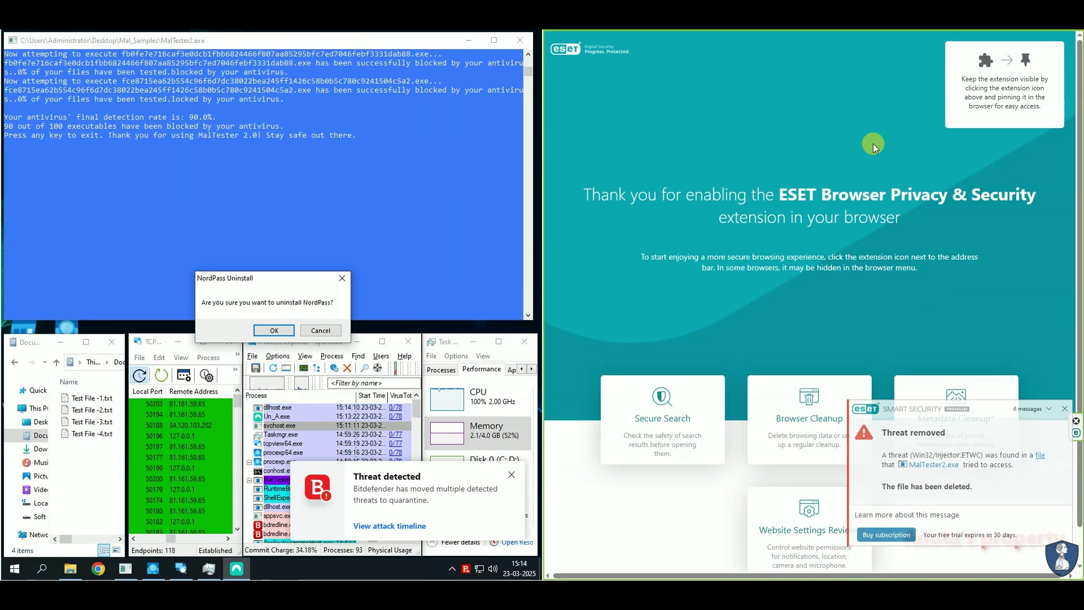
left_click(678, 43)
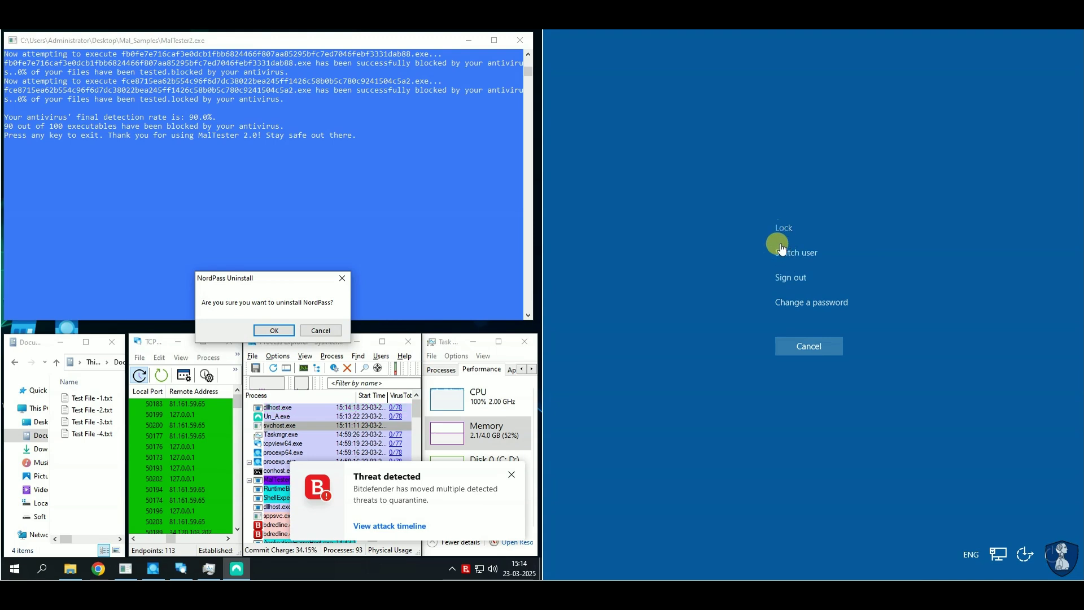
left_click(807, 348)
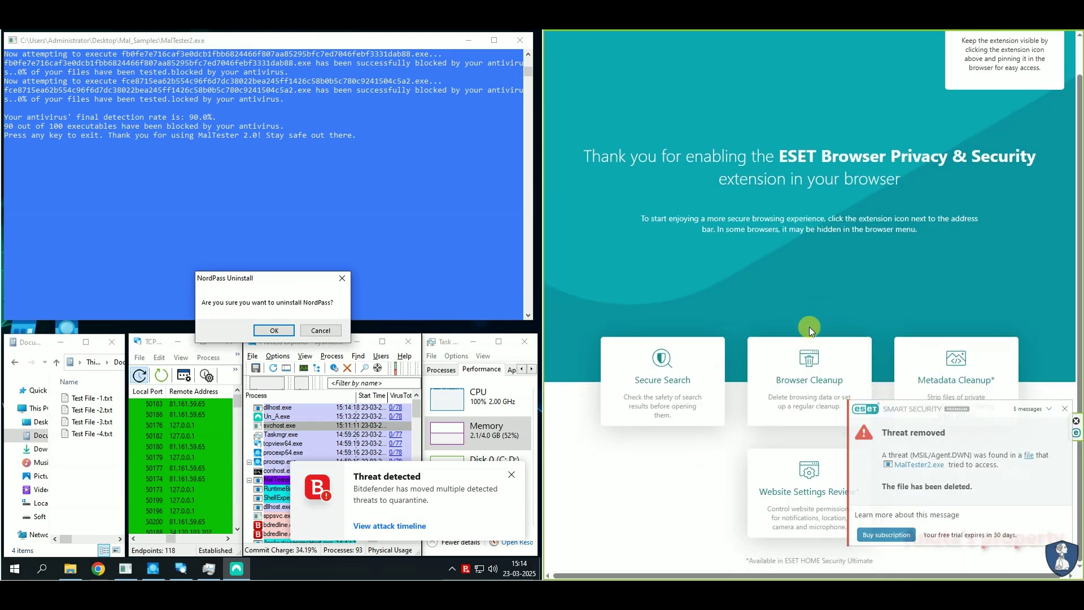
left_click(1038, 415)
left_click(1019, 432)
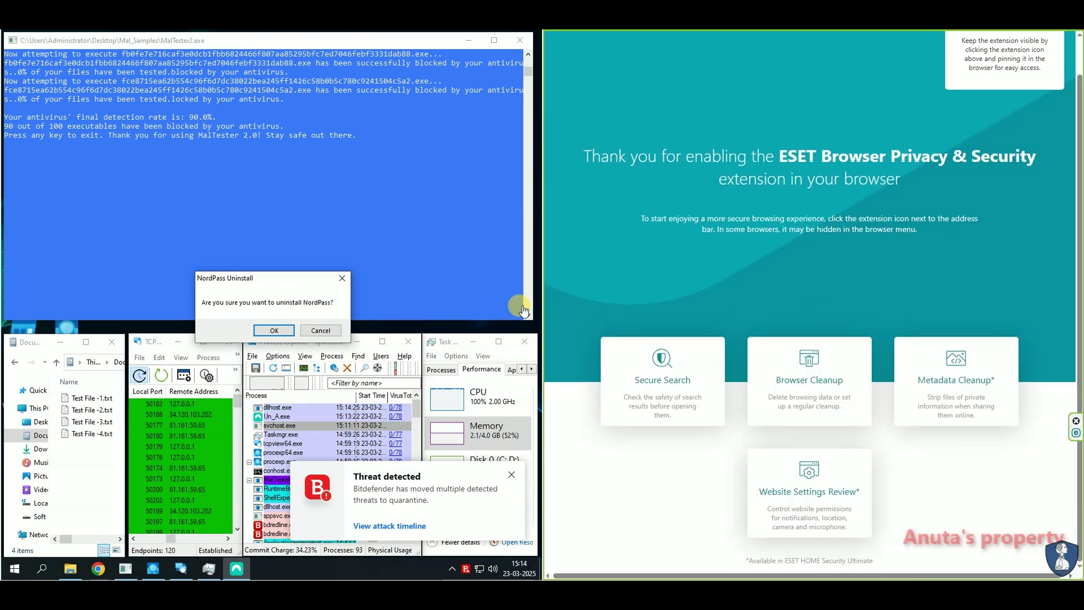
Step: Cancel the NordPass uninstall and exit the finished MalTester console at 90.0% detection
left_click(322, 331)
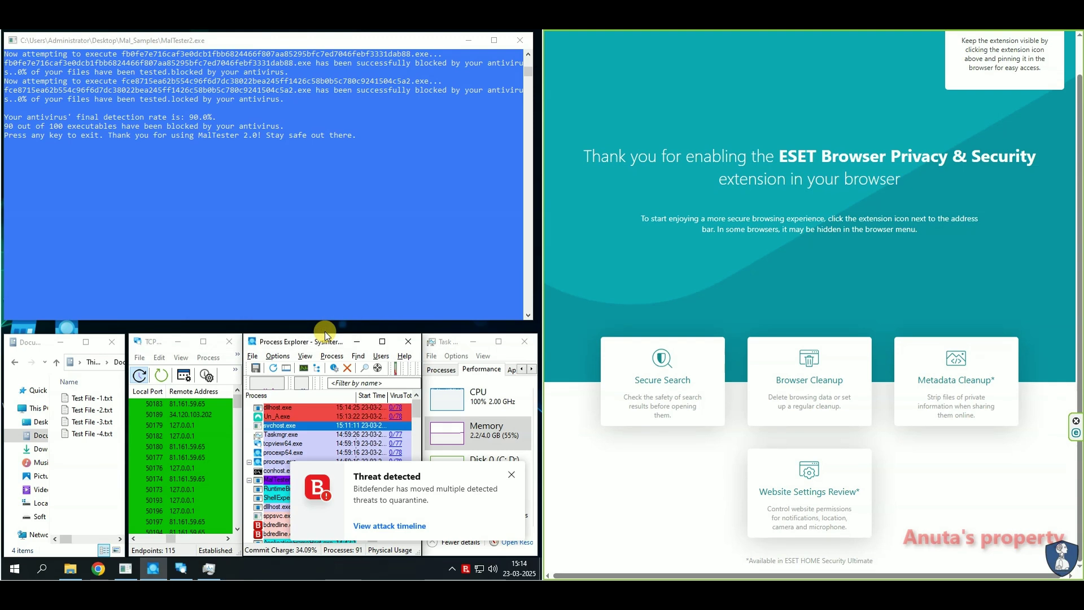
left_click(72, 157)
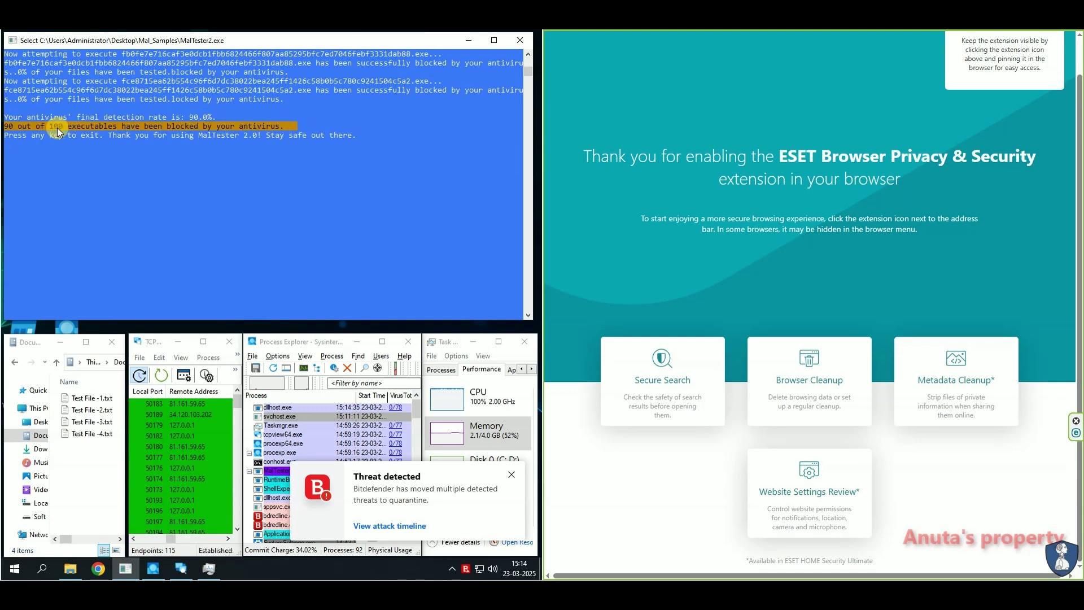
left_click(378, 135)
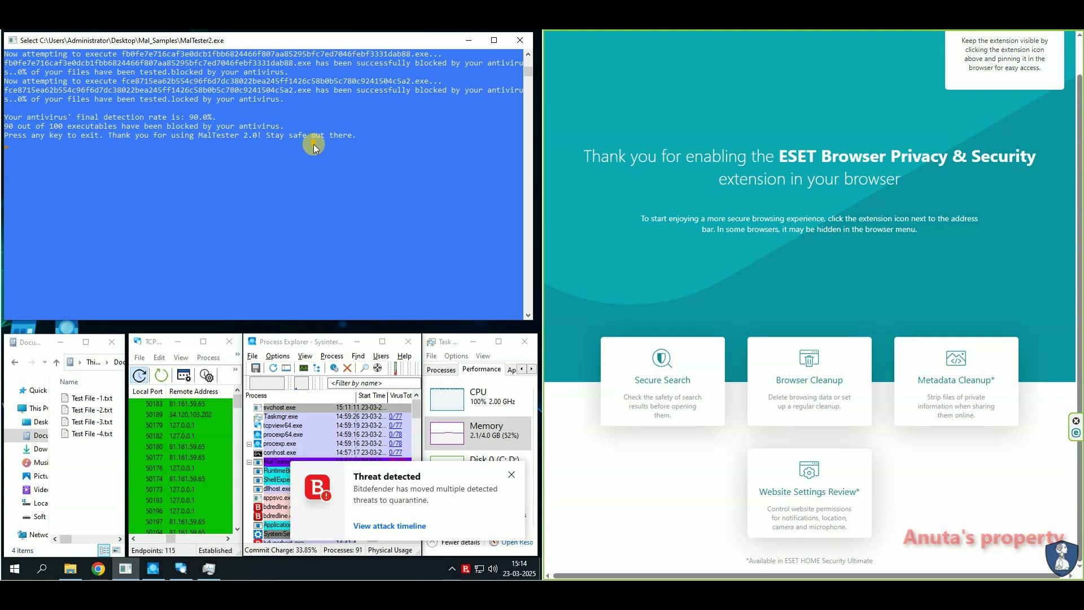
key("Return")
key("Return")
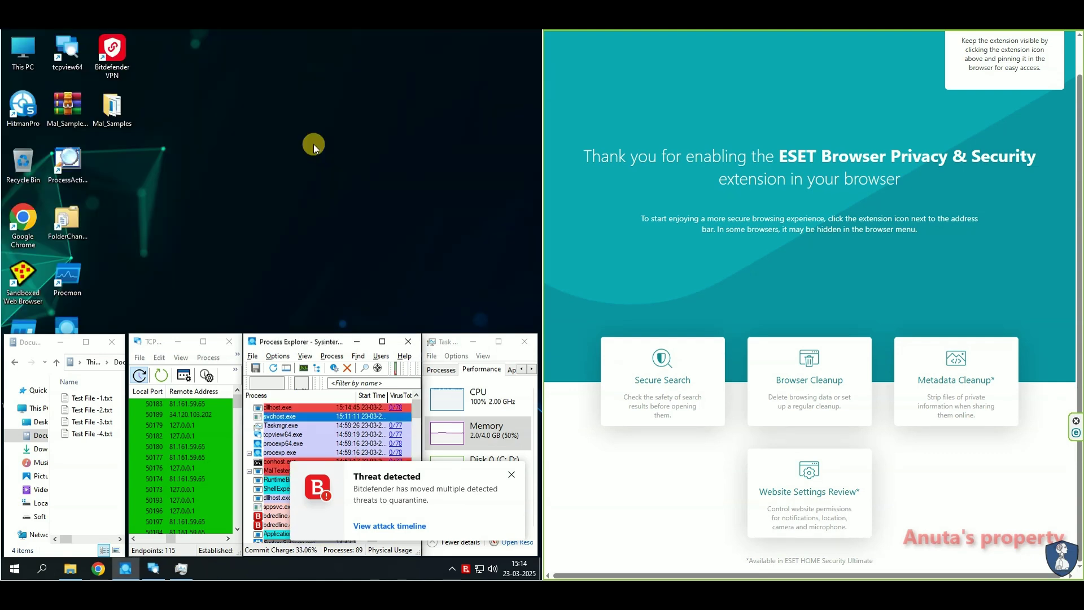
Step: Dismiss the Bitdefender threat notifications on the left machine
left_click(511, 475)
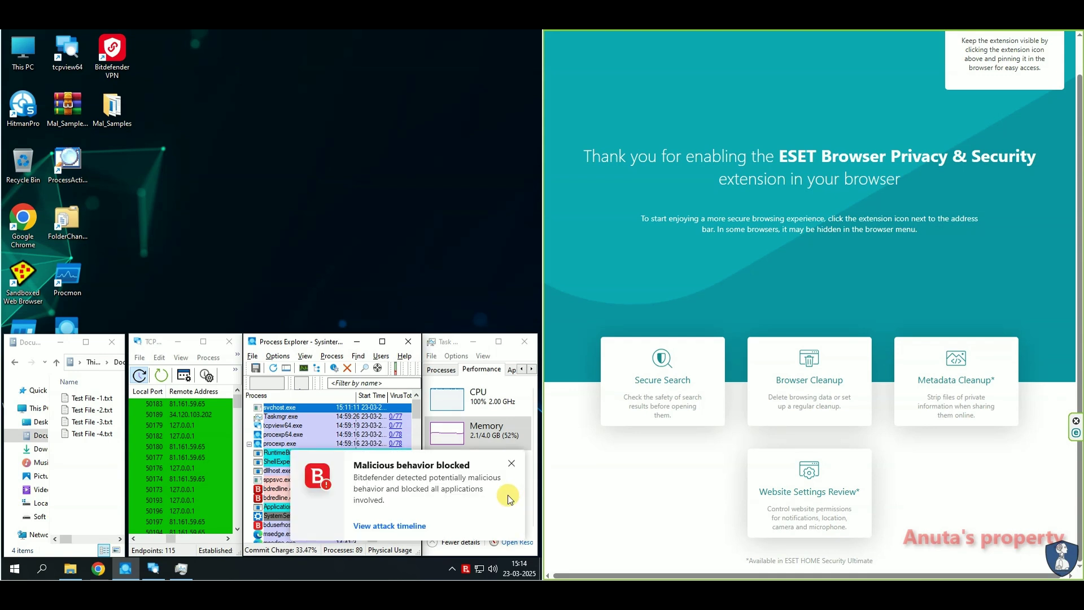
left_click(1077, 434)
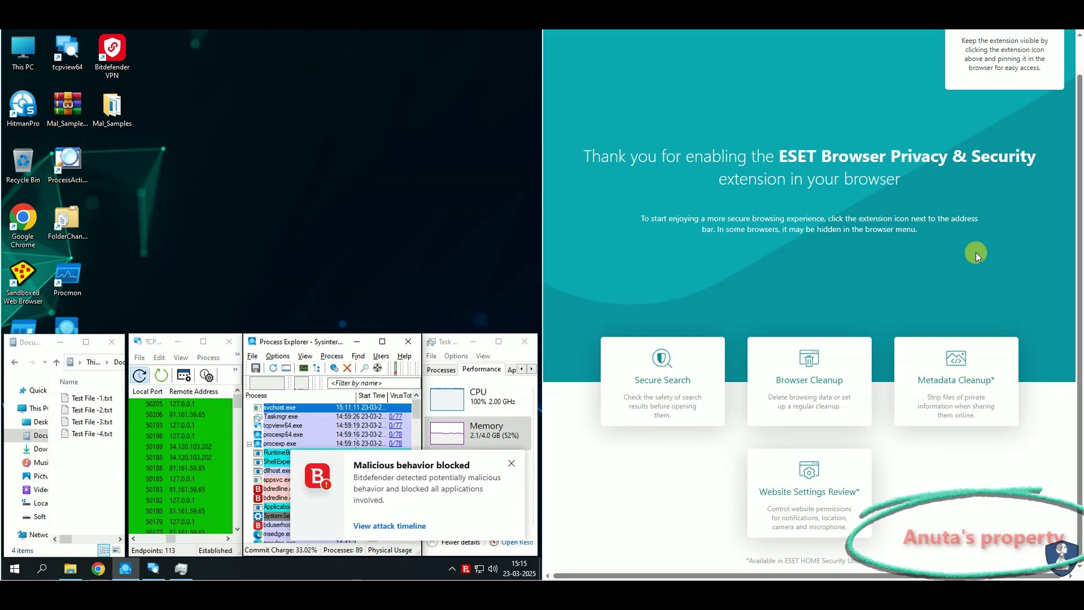
scroll(973, 249, "up", 1)
left_click(512, 464)
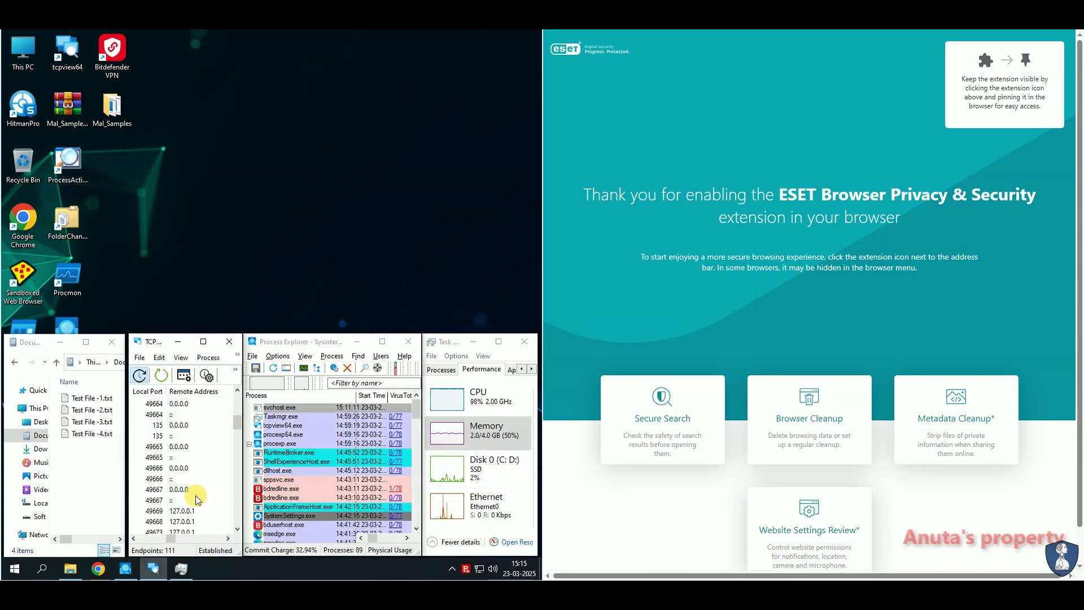
left_click(39, 424)
left_click(39, 436)
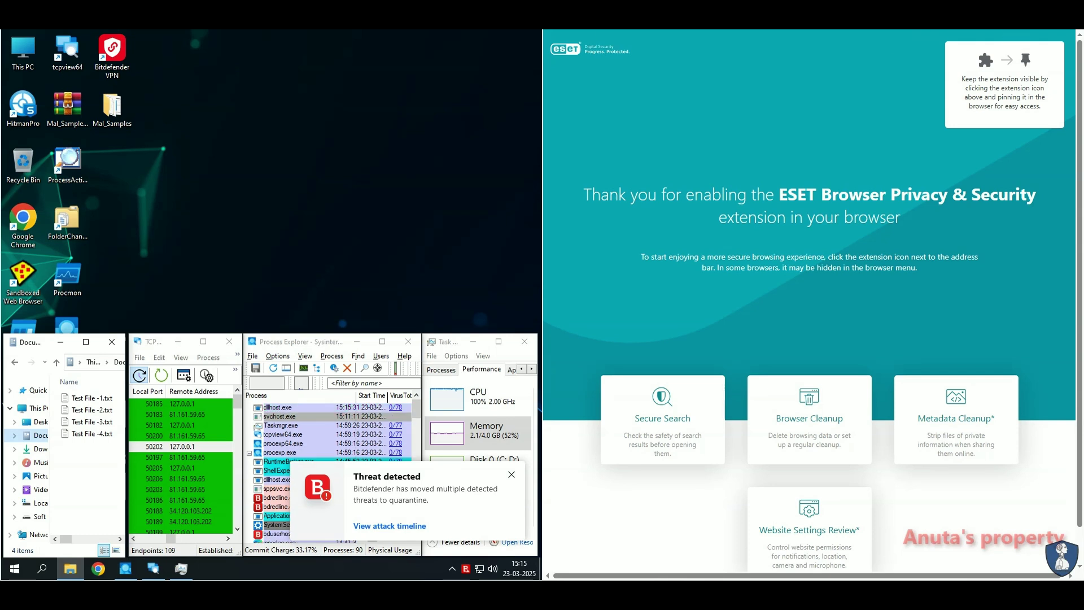
Step: Open Desktop > Mal_Samples on the left and sign in as Administrator on the right machine
key("ctrl+alt+Delete")
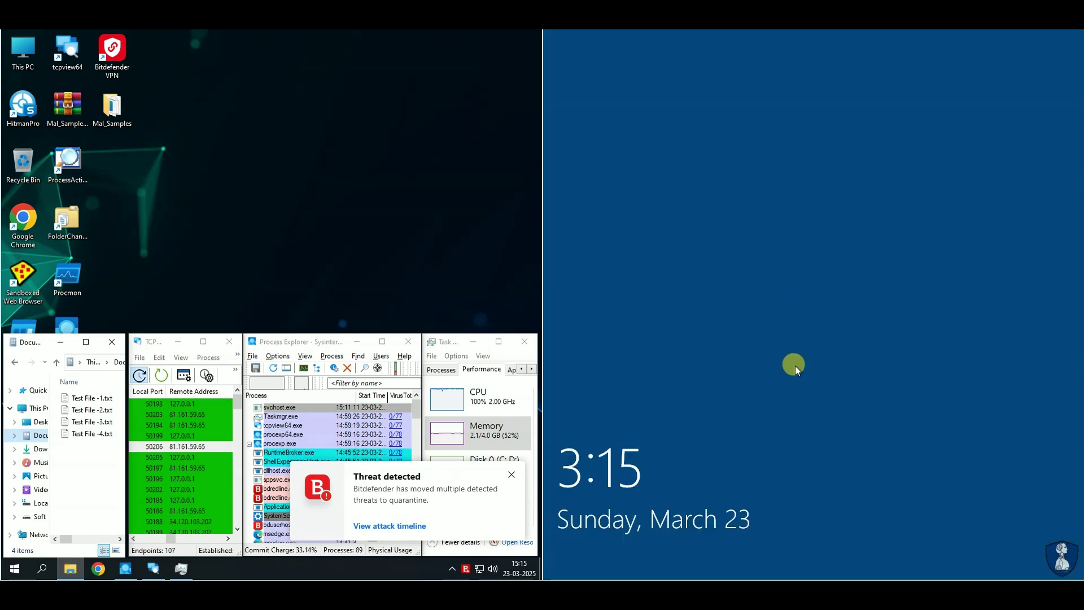
left_click(40, 422)
double_click(79, 397)
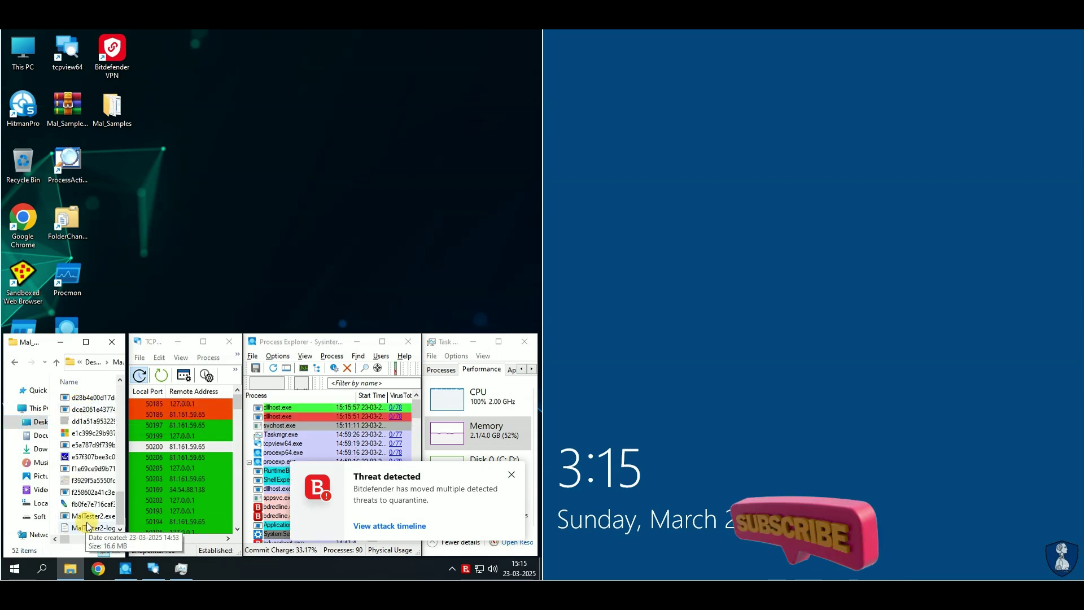
left_click(512, 476)
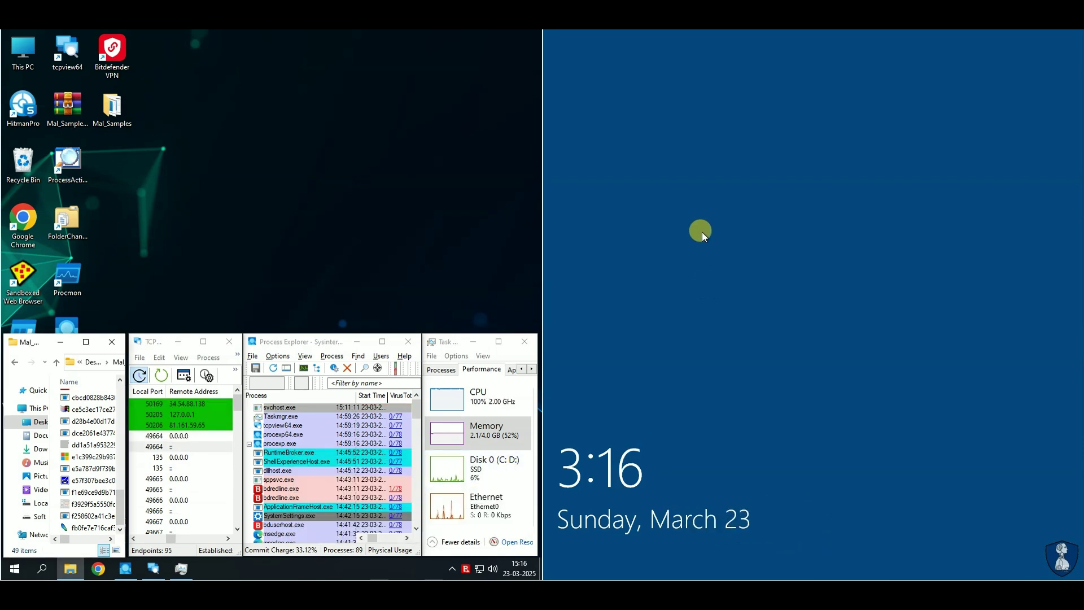
left_click(825, 324)
left_click(798, 327)
left_click(814, 283)
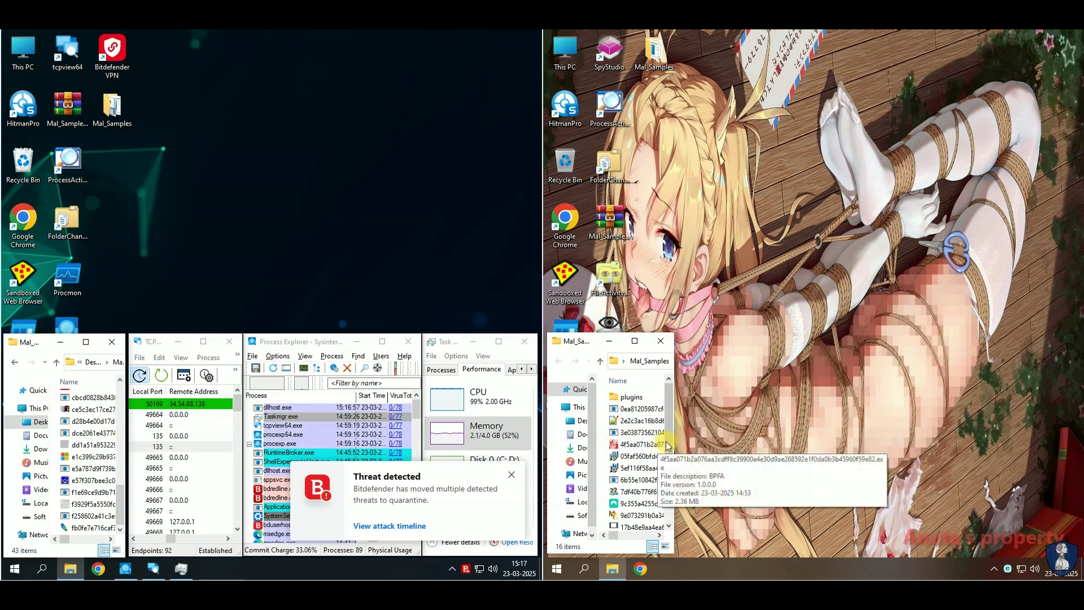
Step: Start a Bitdefender scan of the Desktop Mal_Samples folder on the left machine
left_click(677, 515)
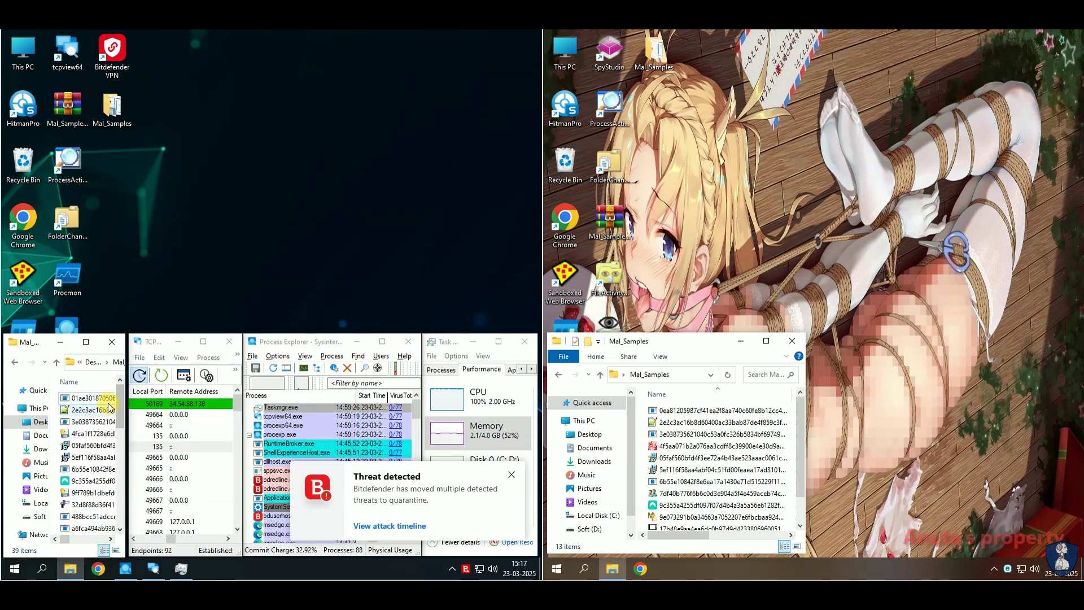
left_click(56, 362)
right_click(68, 398)
mouse_move(124, 236)
left_click(263, 236)
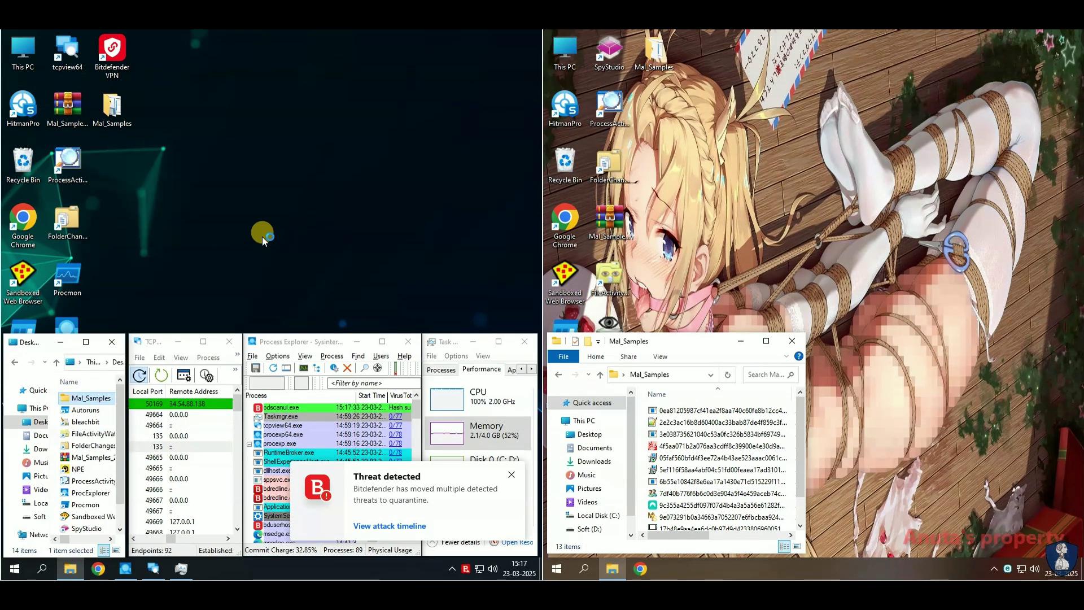
Step: Start a Scan with ESET of Mal_Samples on the right machine
left_click(600, 375)
right_click(677, 520)
left_click(730, 346)
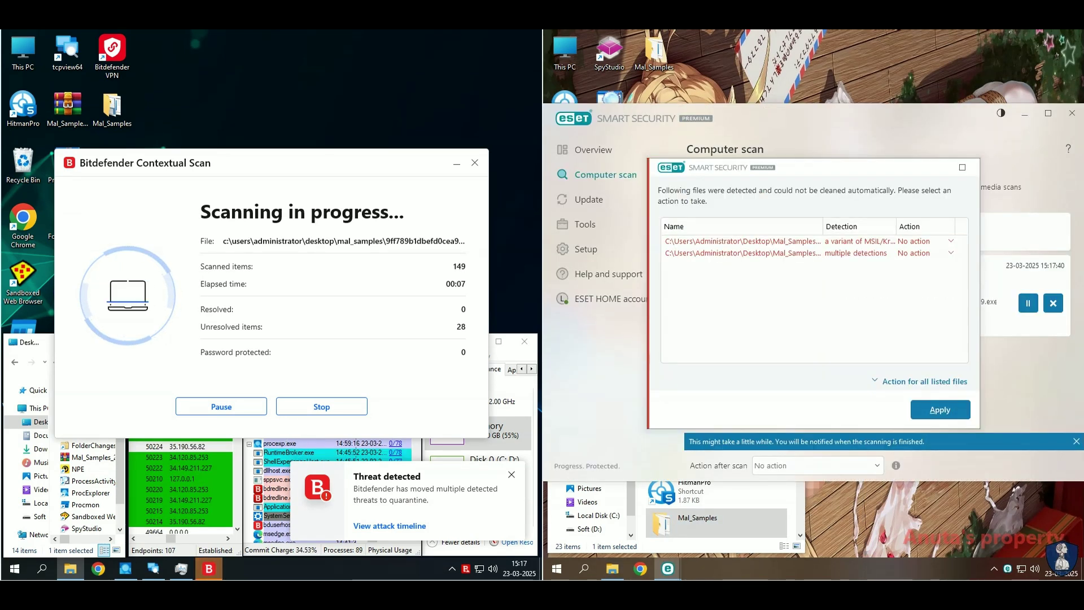
Step: Set all Bitdefender threats to Delete, then take proper actions and continue
left_click(447, 229)
left_click(382, 297)
scroll(478, 273, "down", 2)
key("Return")
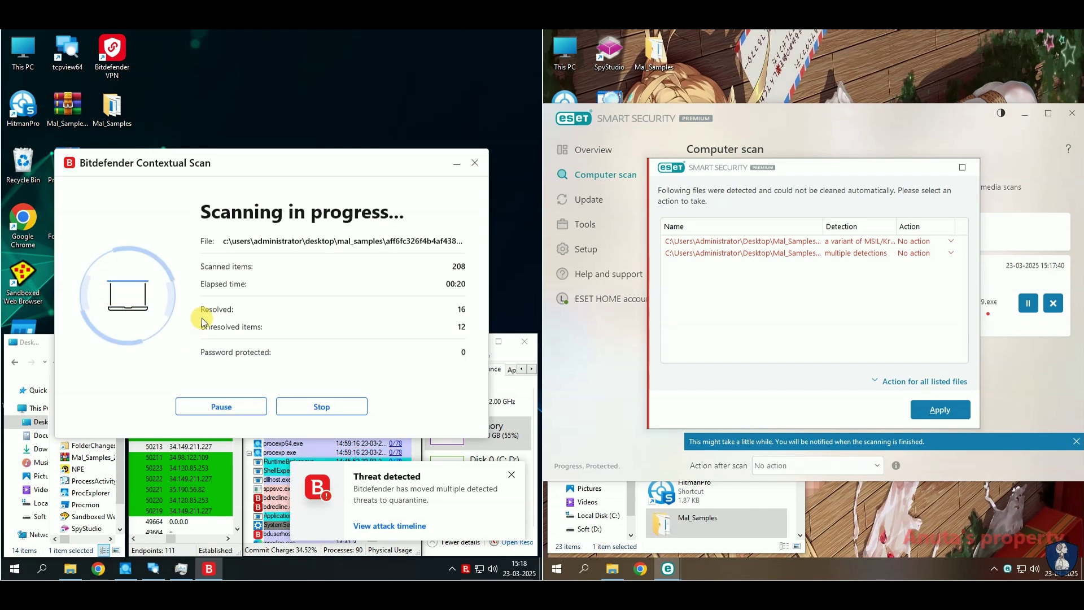
left_click(405, 236)
left_click(394, 279)
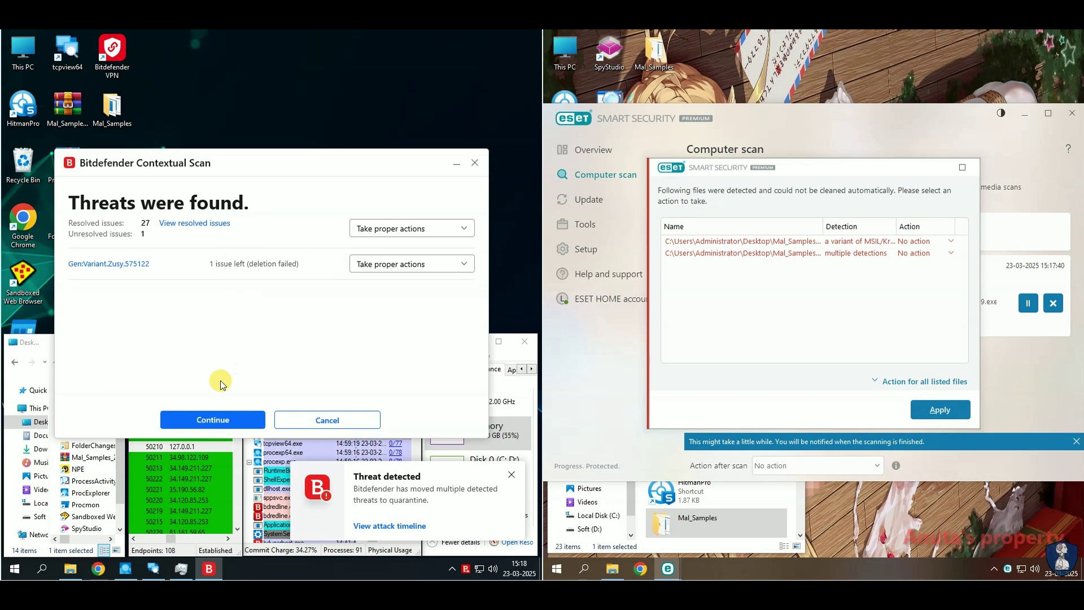
key("Return")
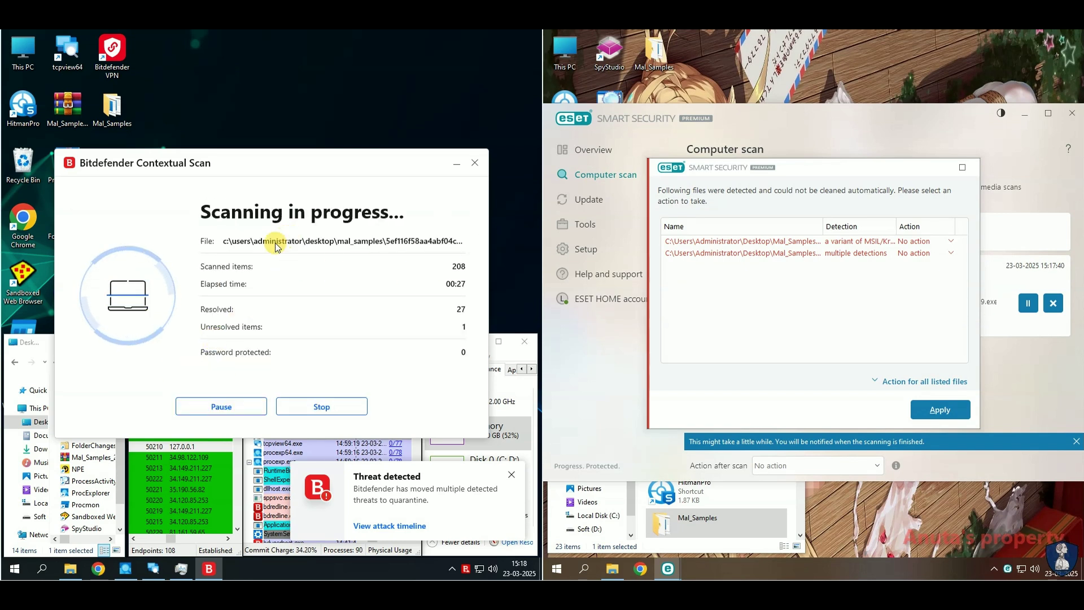
Step: Set both ESET detections to Delete and apply
left_click(951, 241)
left_click(966, 251)
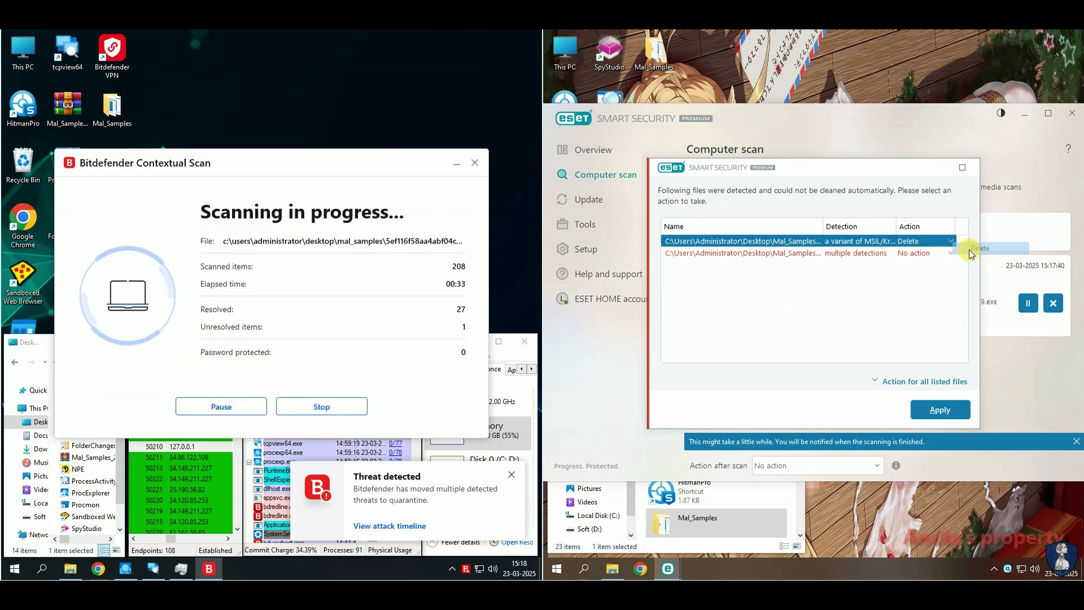
left_click(951, 253)
left_click(963, 261)
left_click(938, 411)
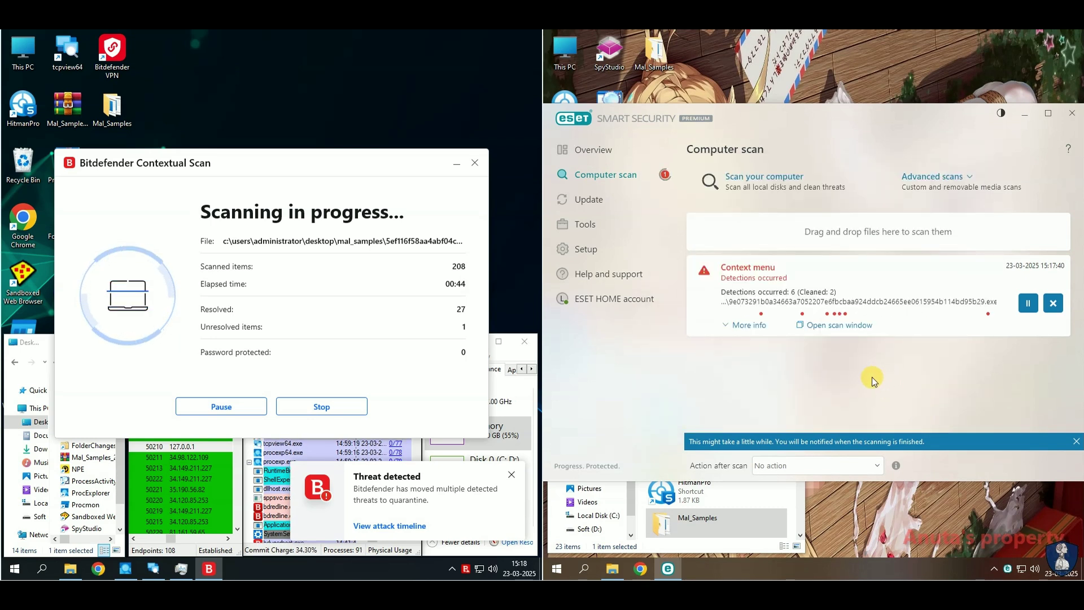
Step: Check the ESET scan log for cleaned objects, dismiss the result and return to Overview
left_click(738, 319)
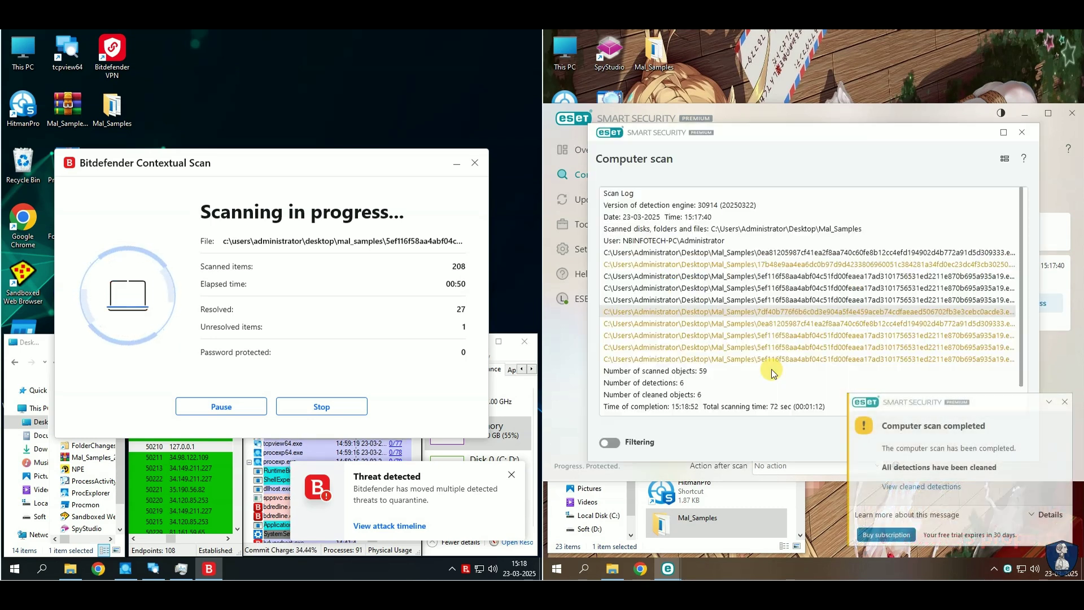
scroll(753, 313, "down", 2)
left_click(753, 362)
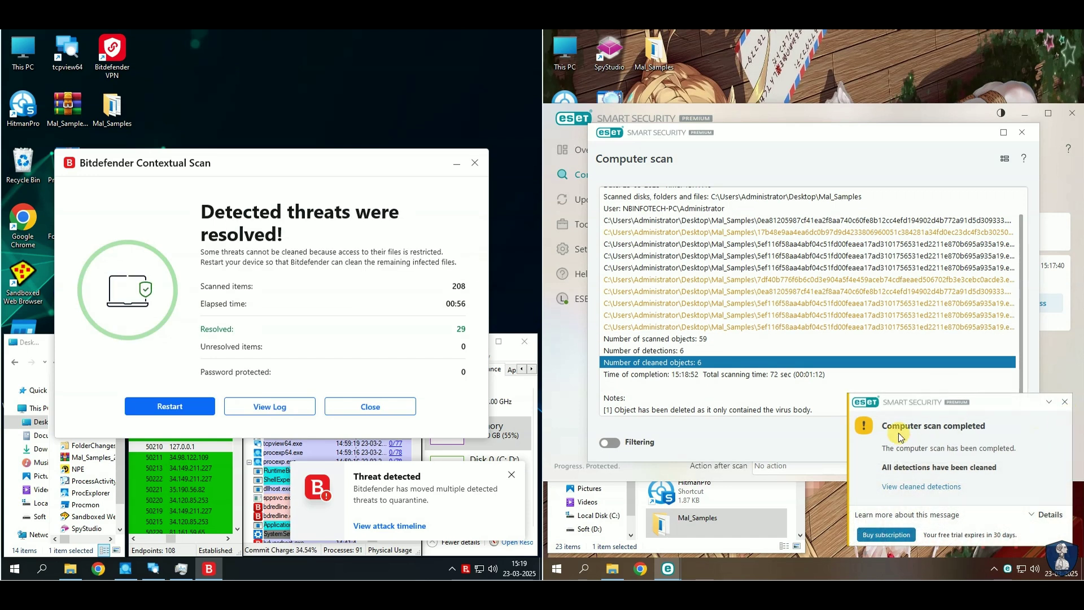
left_click(938, 496)
left_click(1022, 132)
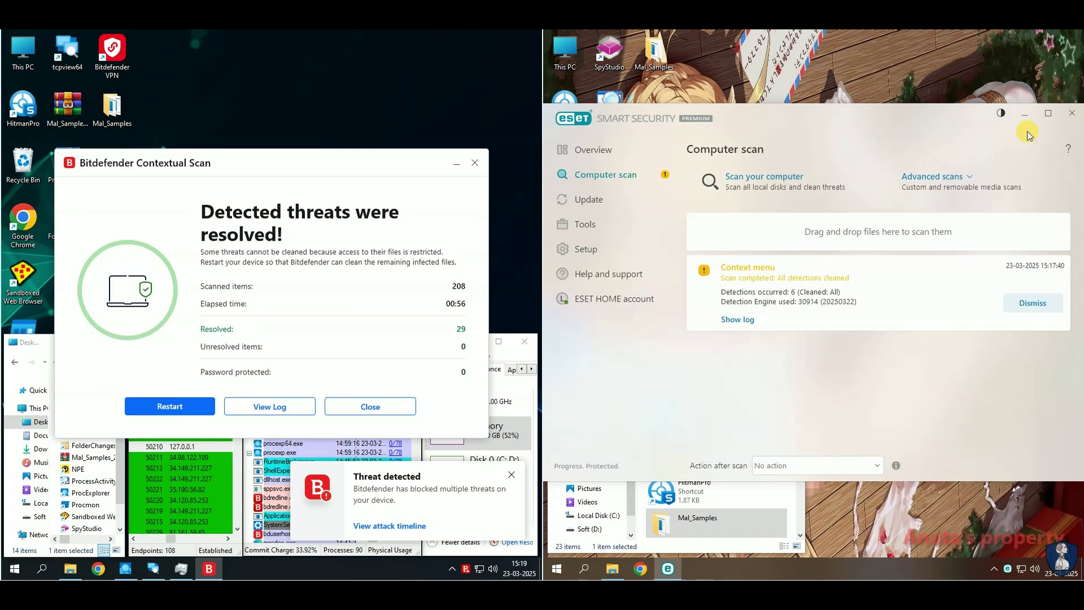
left_click(1026, 312)
left_click(596, 152)
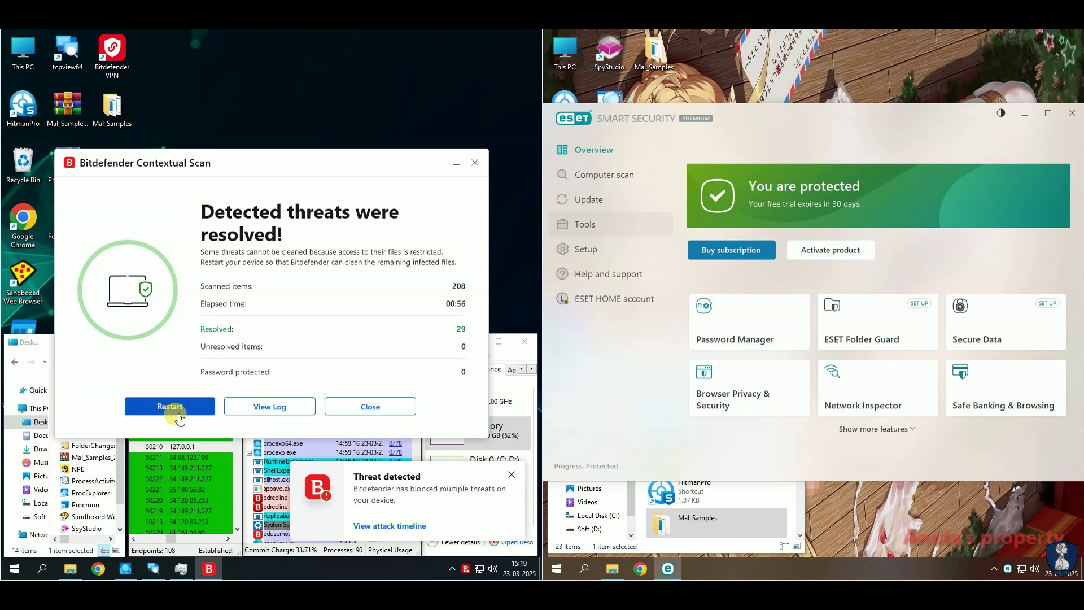
Step: Restart the Bitdefender machine, then close ESET and Explorer and restart the ESET machine
left_click(163, 407)
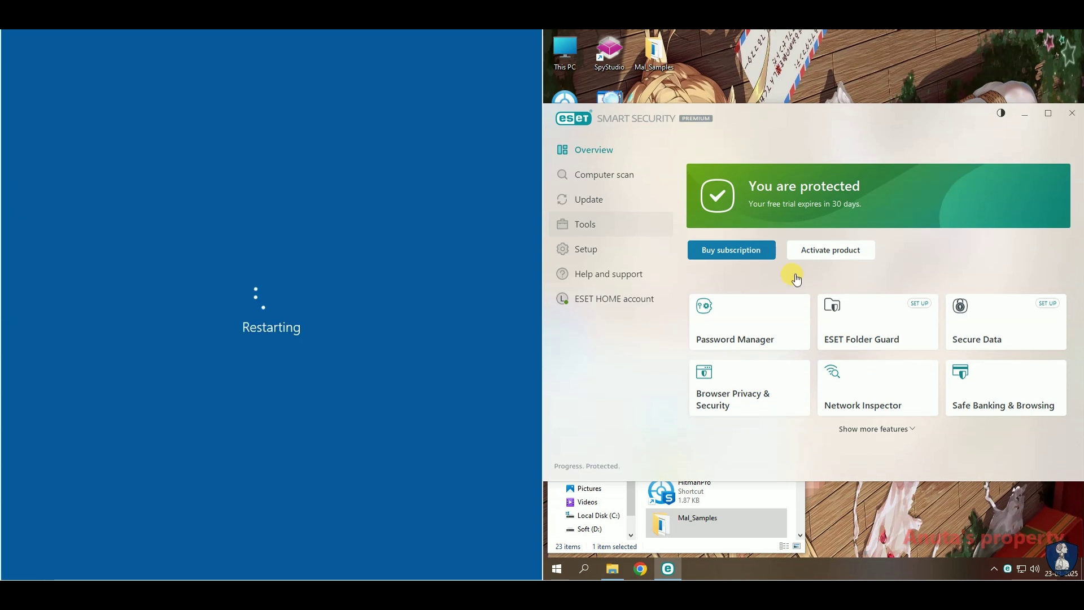
left_click(1071, 116)
left_click(793, 340)
right_click(556, 569)
mouse_move(650, 530)
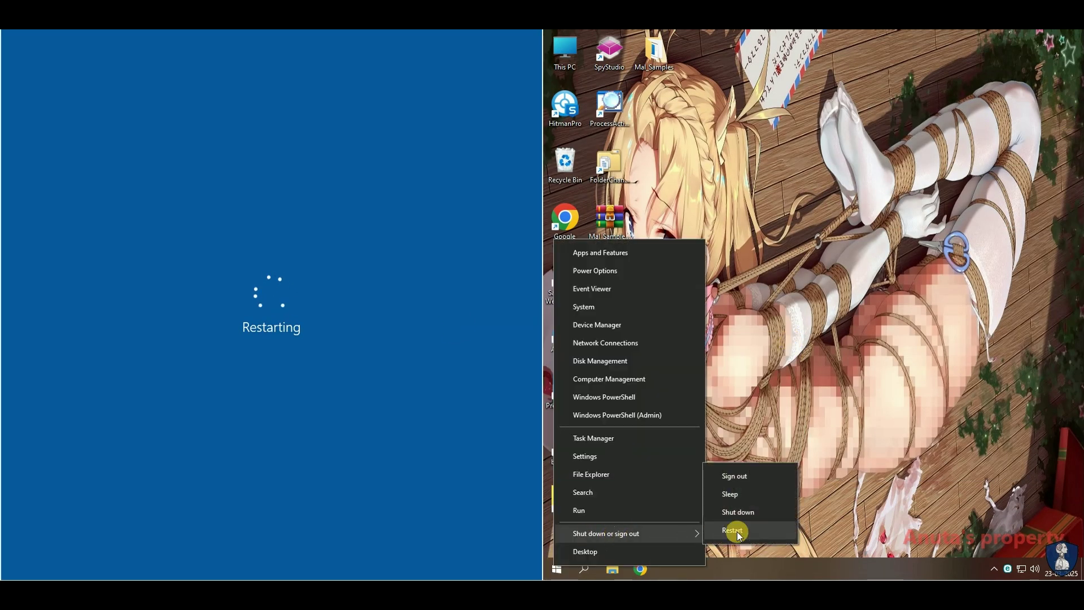
left_click(737, 530)
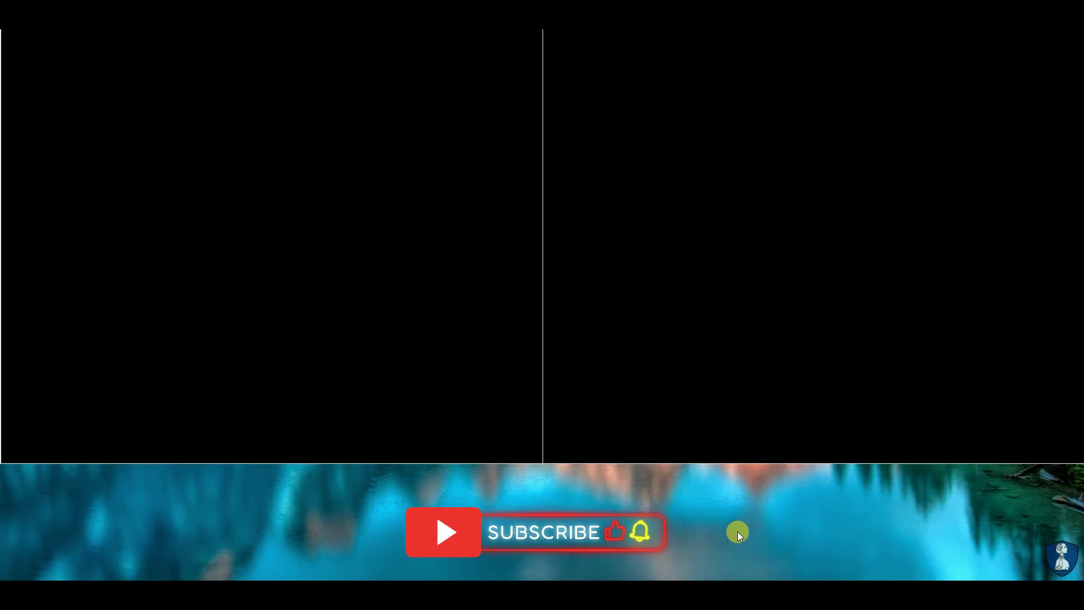
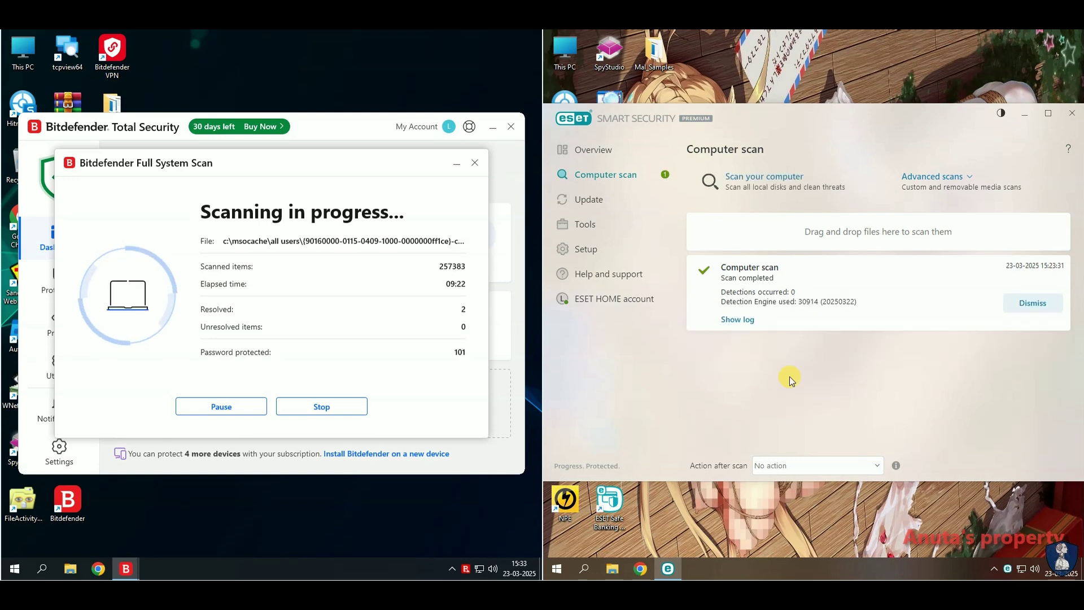
Step: On the right machine, run an ESET custom scan of This PC and dismiss its result
left_click(1033, 303)
left_click(937, 177)
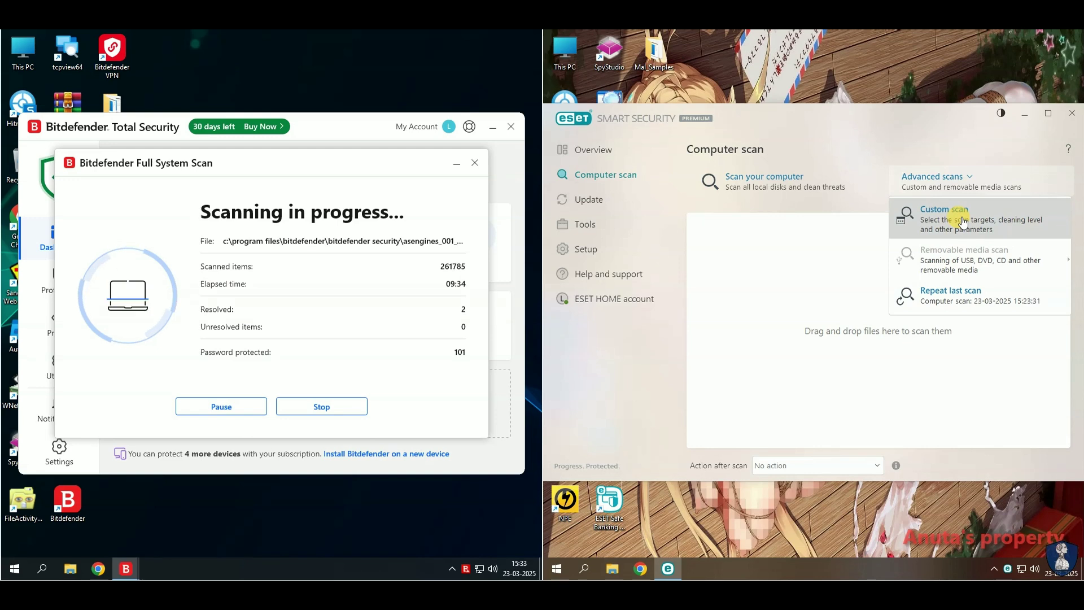
left_click(954, 214)
left_click(642, 221)
left_click(889, 439)
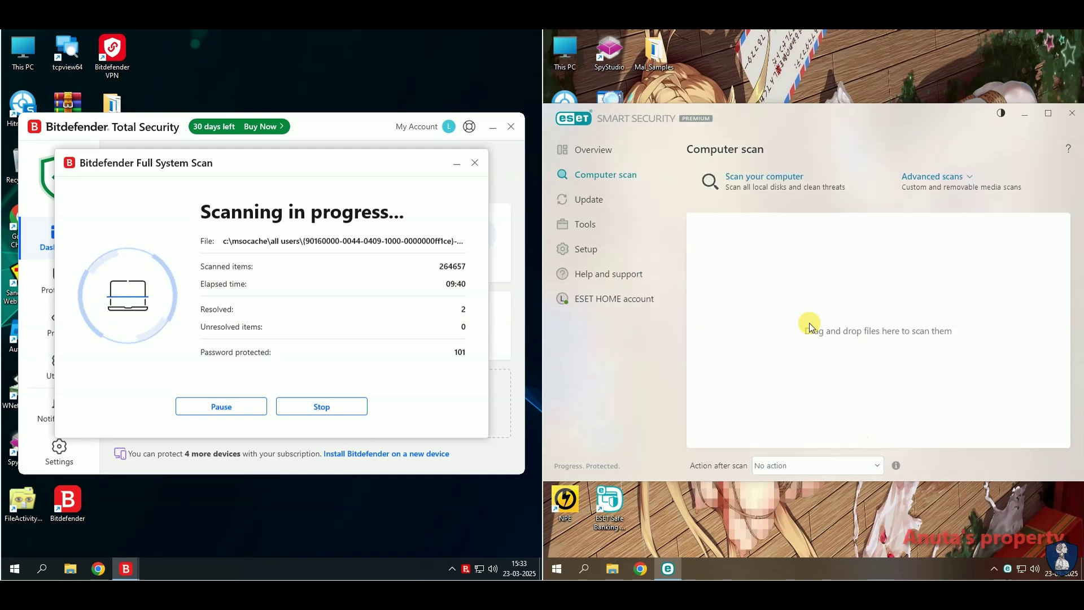
left_click(737, 325)
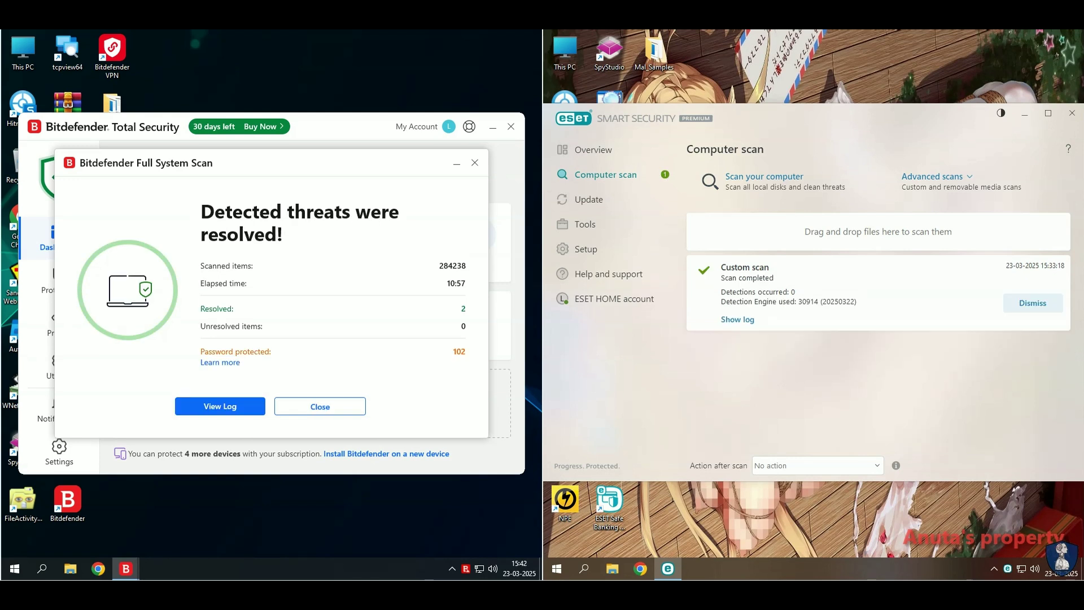
left_click(1027, 304)
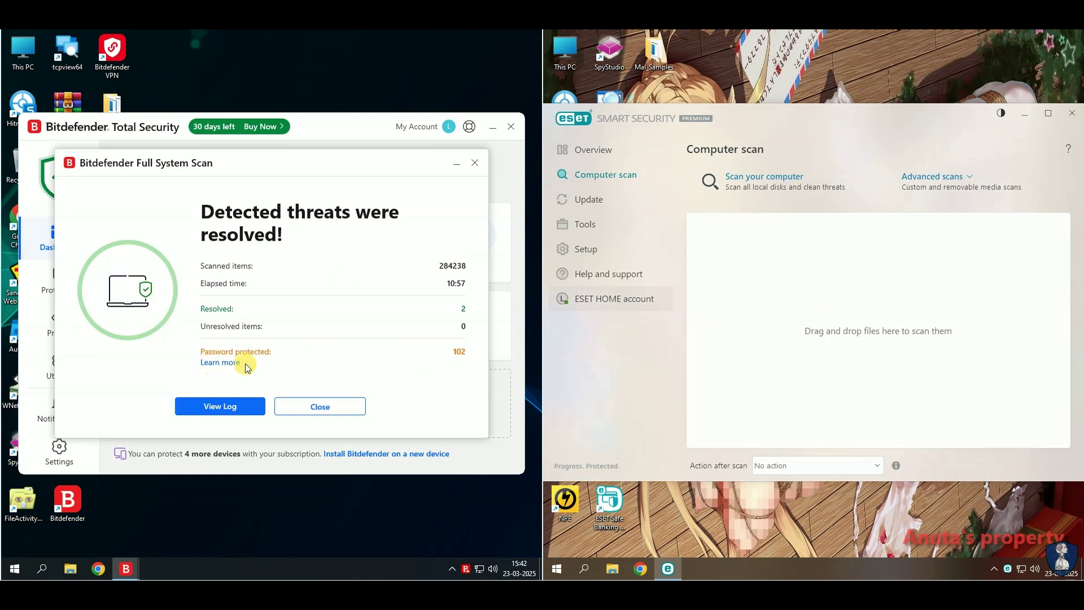
Step: Review the resolved issues in Bitdefender's full scan log, including the dControl.exe item
key("Return")
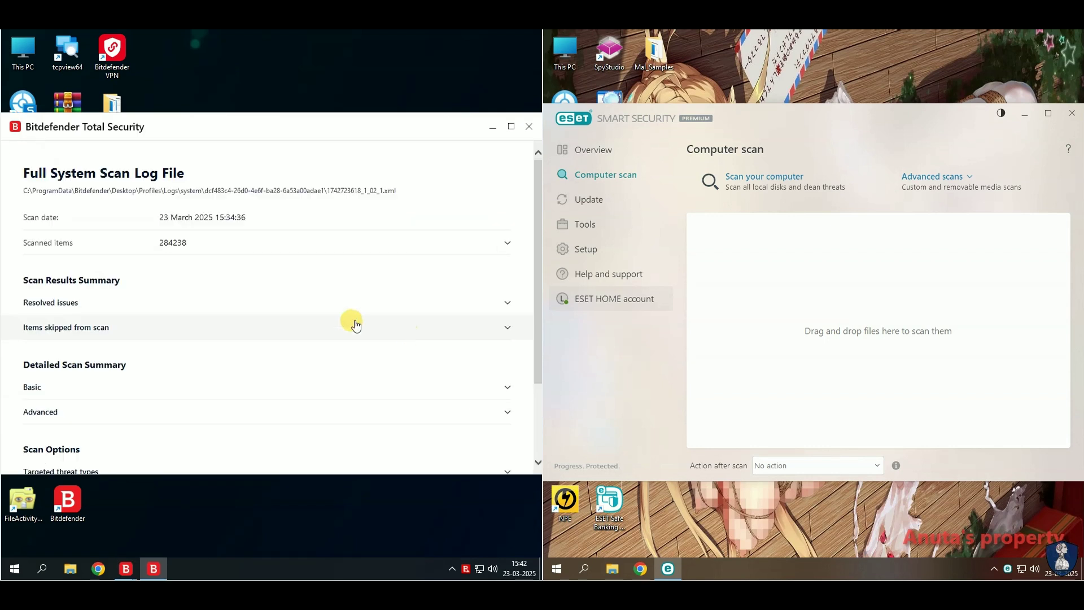
scroll(186, 324, "down", 2)
scroll(186, 327, "up", 2)
left_click(72, 303)
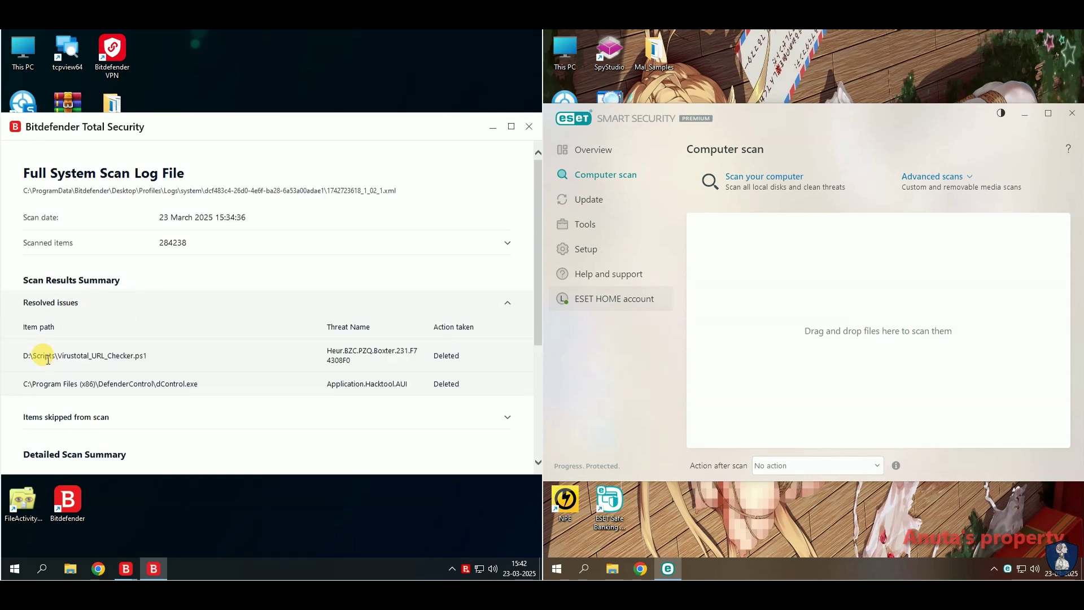
left_click_drag(199, 384, 73, 387)
Step: Close the scan log, the scan summary and Bitdefender on the left machine
left_click(530, 127)
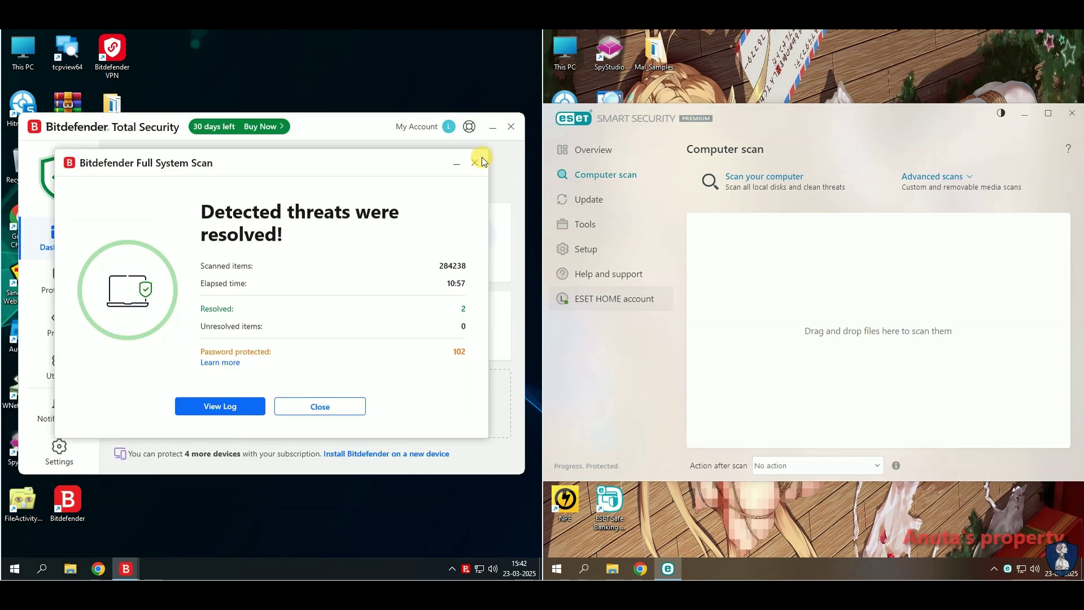
left_click(481, 158)
left_click(511, 130)
Step: Close ESET, launch Norton Power Eraser on both machines, and scan Mal_Samples on the right
left_click(1071, 114)
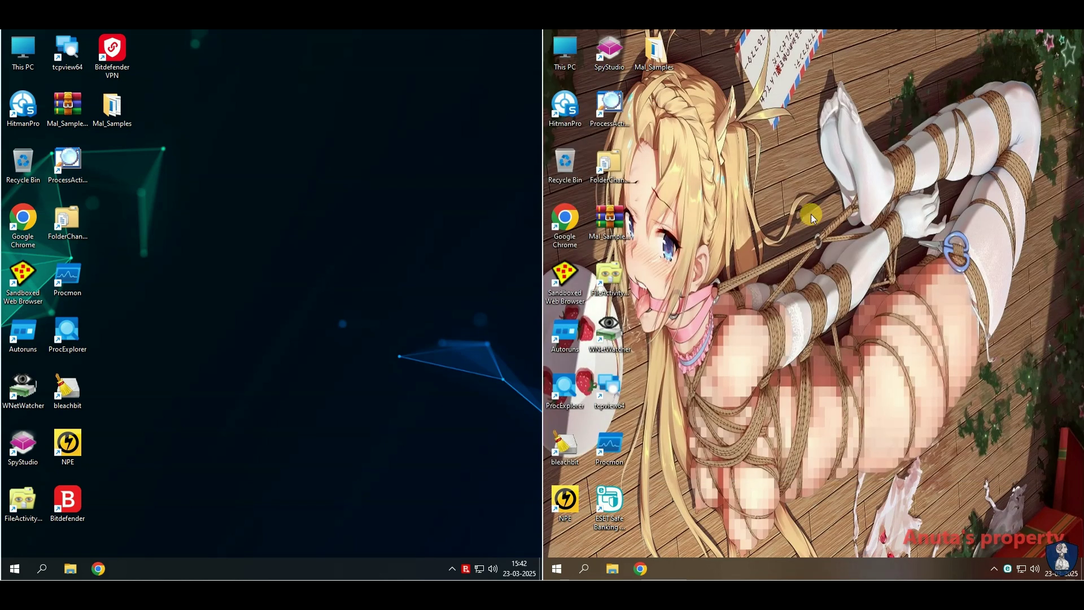
double_click(568, 502)
double_click(68, 446)
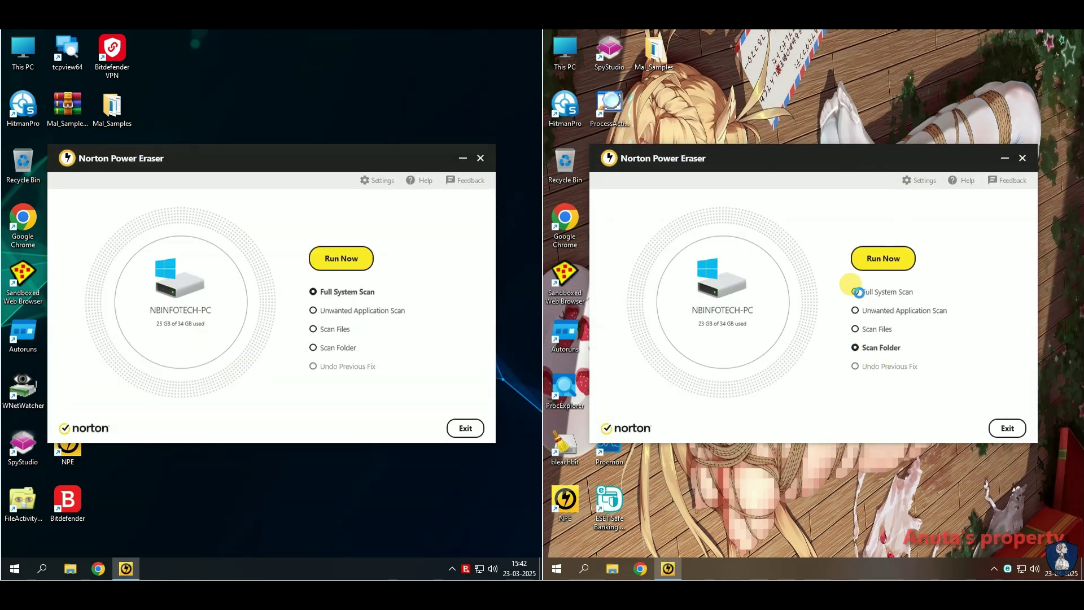
left_click(883, 258)
left_click(624, 245)
double_click(714, 225)
left_click(973, 397)
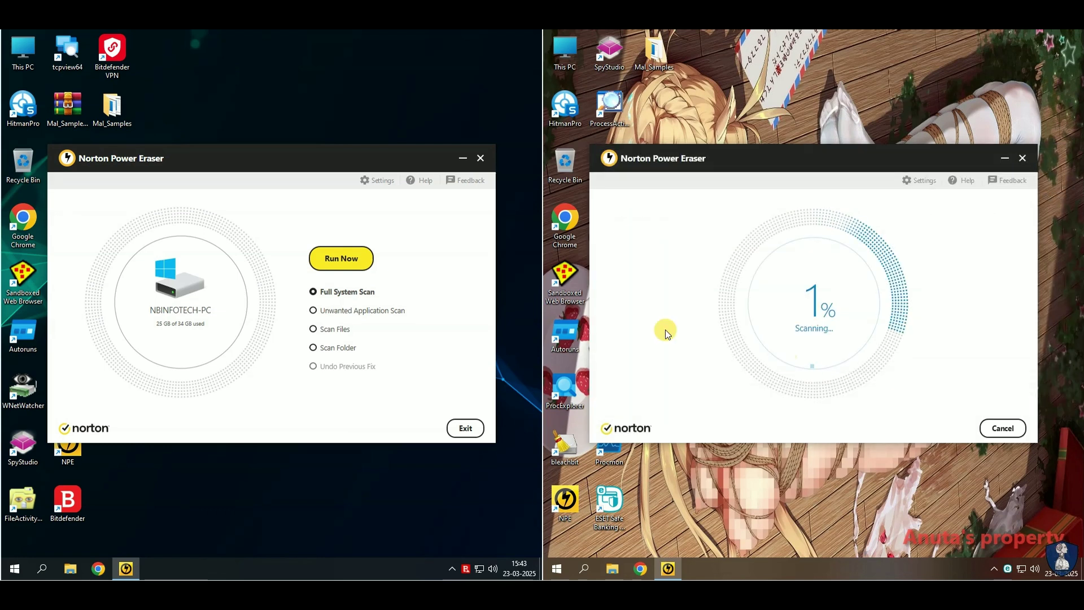
Step: Scan Mal_Samples on the left machine and review the detected threat on both machines
left_click(313, 348)
left_click(341, 258)
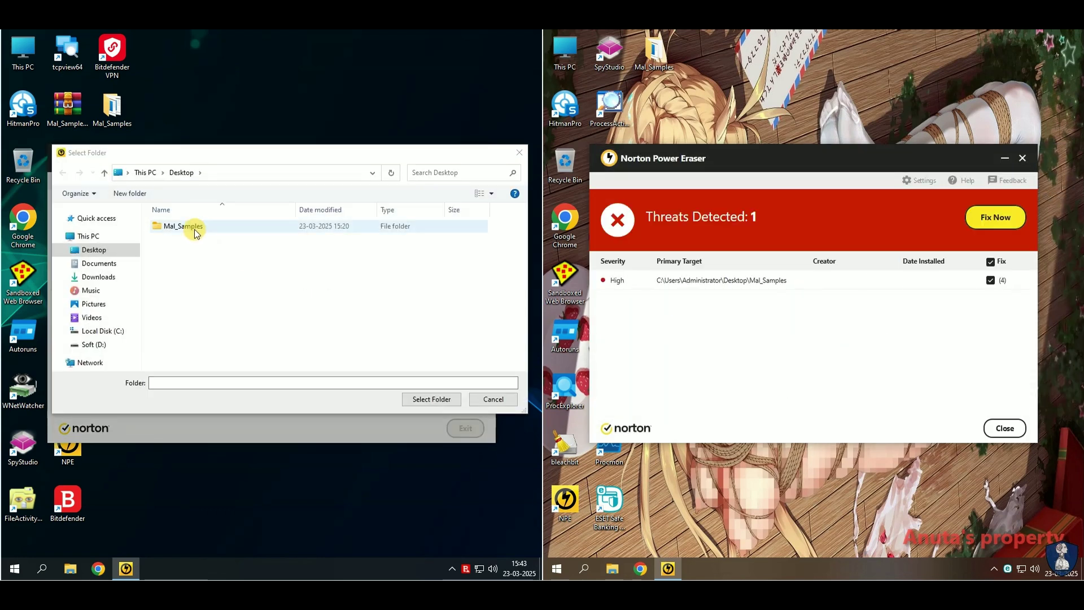
left_click(432, 399)
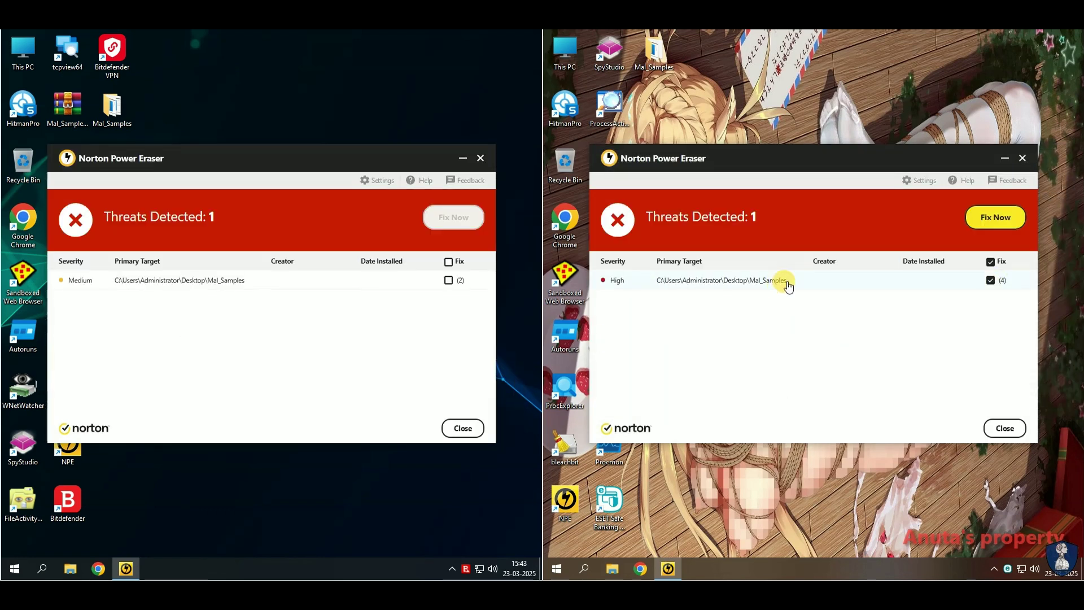
left_click(787, 282)
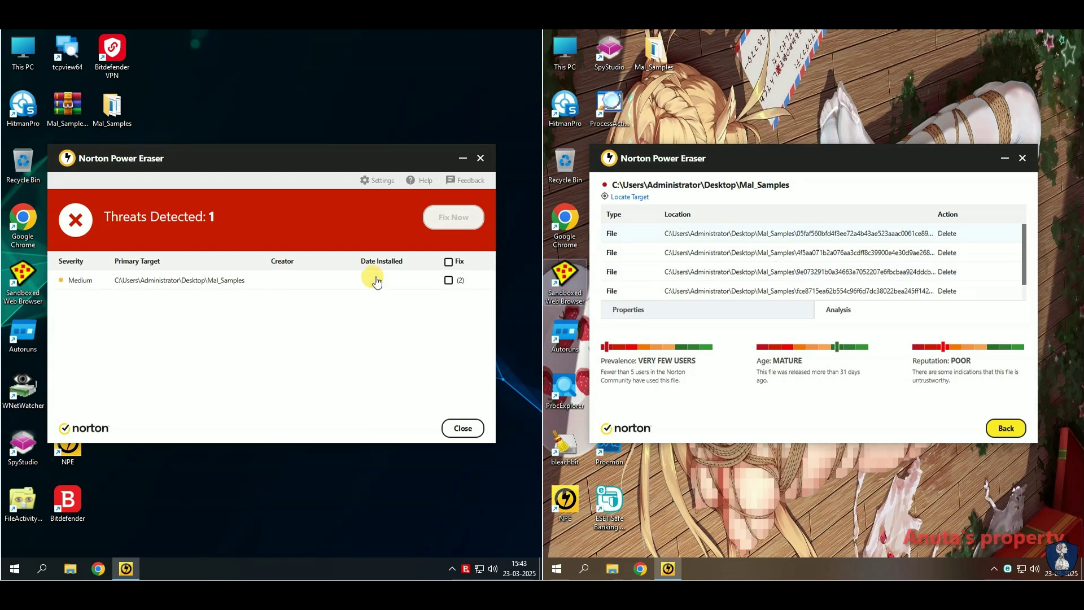
left_click(215, 284)
left_click(460, 428)
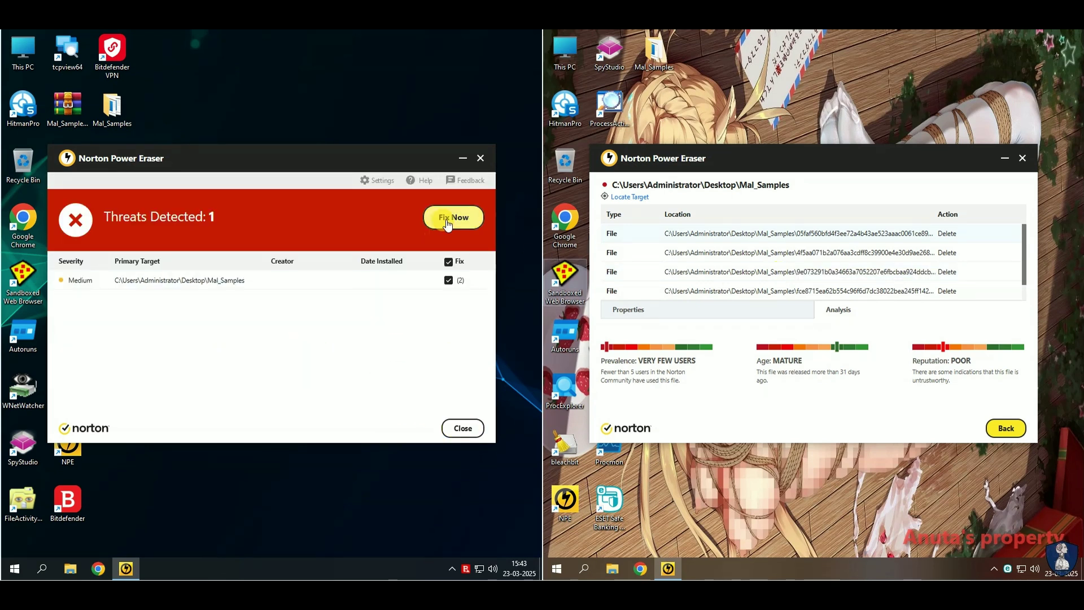
Step: Repair the detected threat on both machines and restart them
left_click(452, 217)
left_click(1006, 428)
left_click(995, 217)
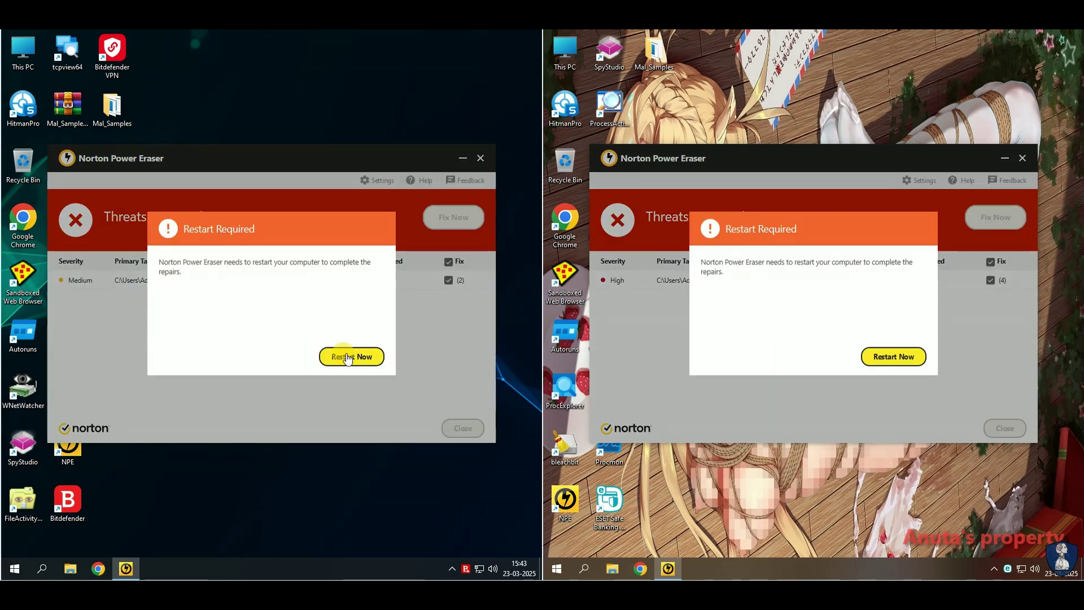
left_click(351, 357)
left_click(905, 360)
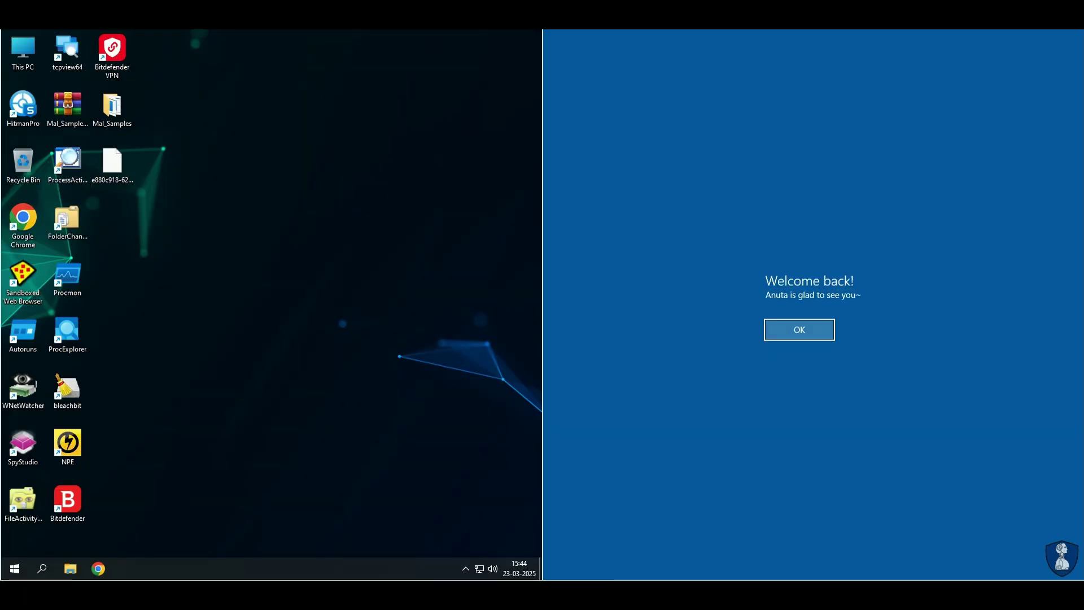
Step: On the left machine, close the repair results, apply settings, and restart for a Full System Scan
left_click(798, 330)
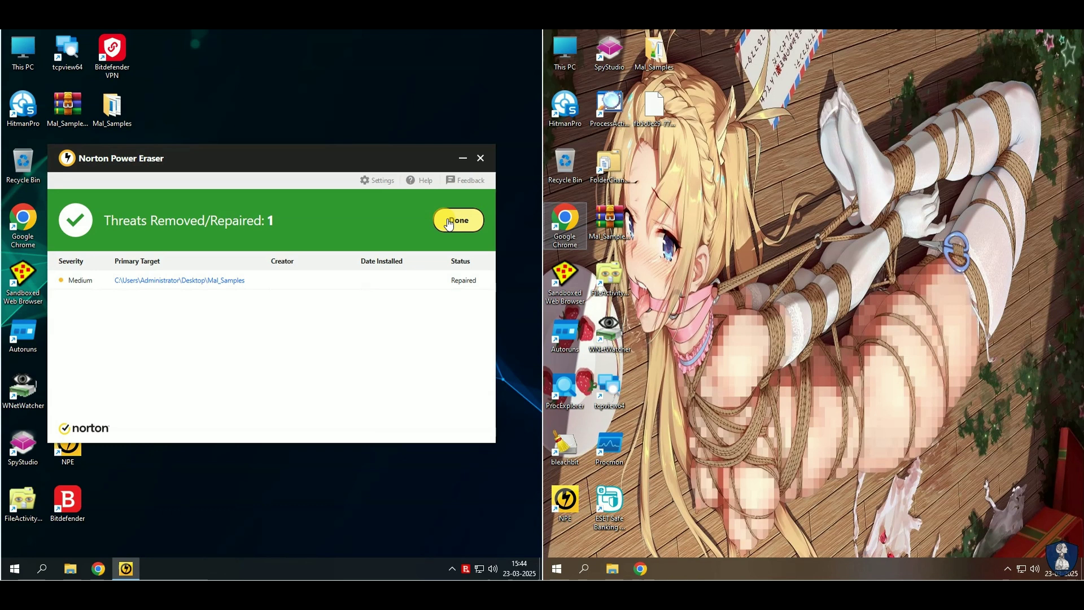
left_click(459, 219)
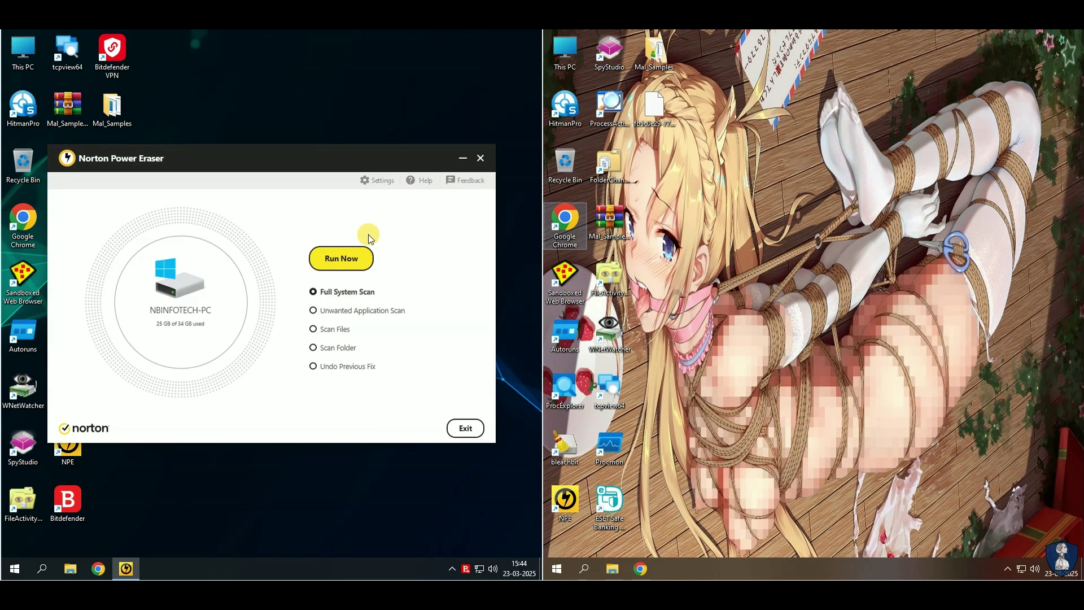
left_click(377, 180)
left_click(463, 433)
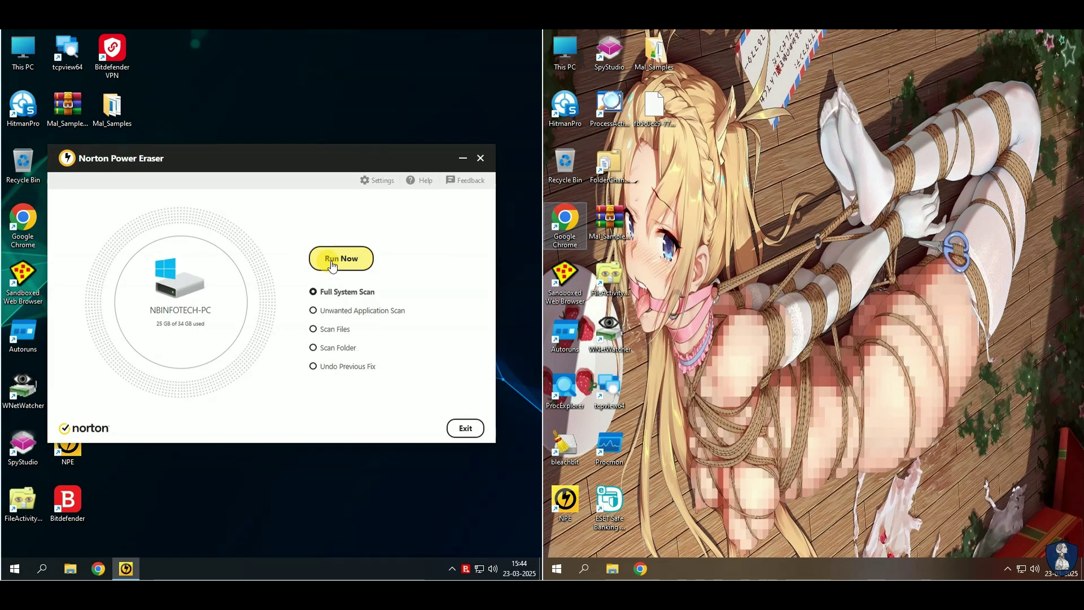
left_click(339, 259)
left_click(356, 356)
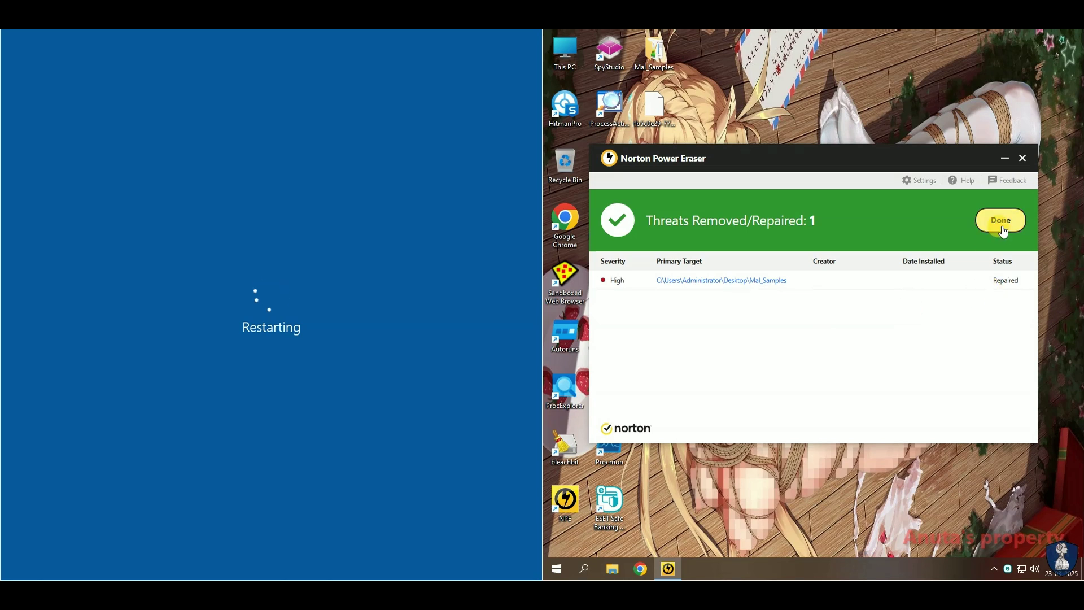
Step: On the right machine, close the repair results, apply settings, and restart for a Full System Scan
left_click(1001, 221)
left_click(921, 180)
left_click(1001, 428)
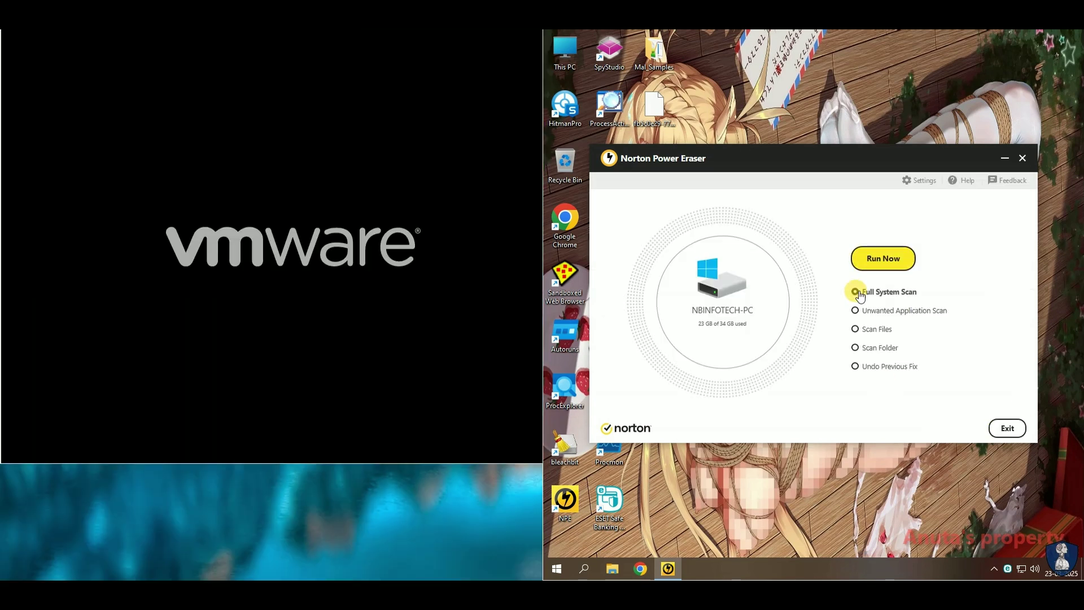
left_click(883, 258)
left_click(901, 356)
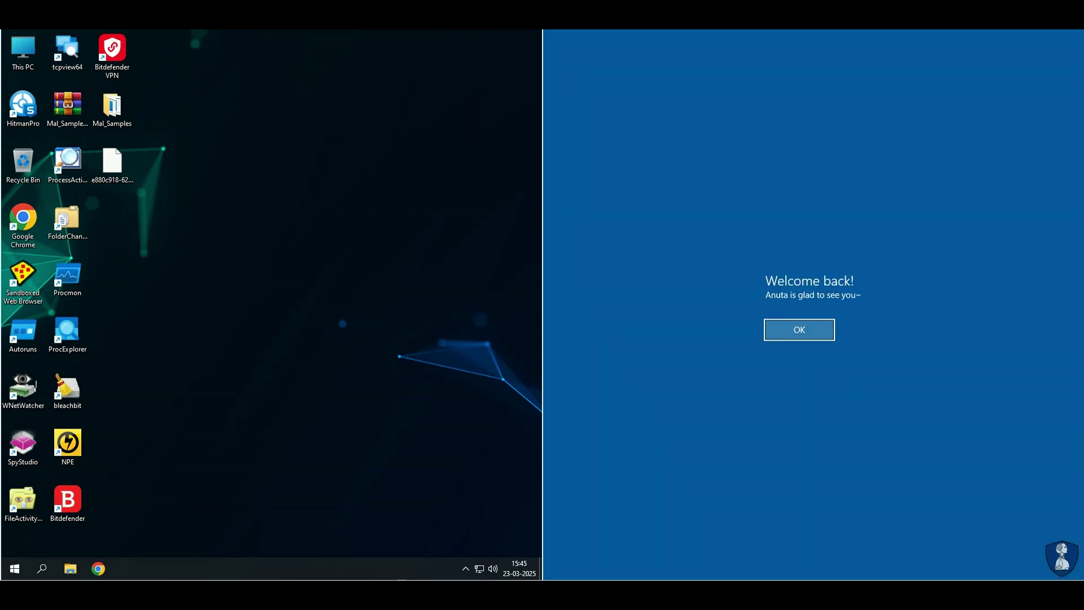
Step: Dismiss the welcome-back message so the full system scans can run
left_click(798, 327)
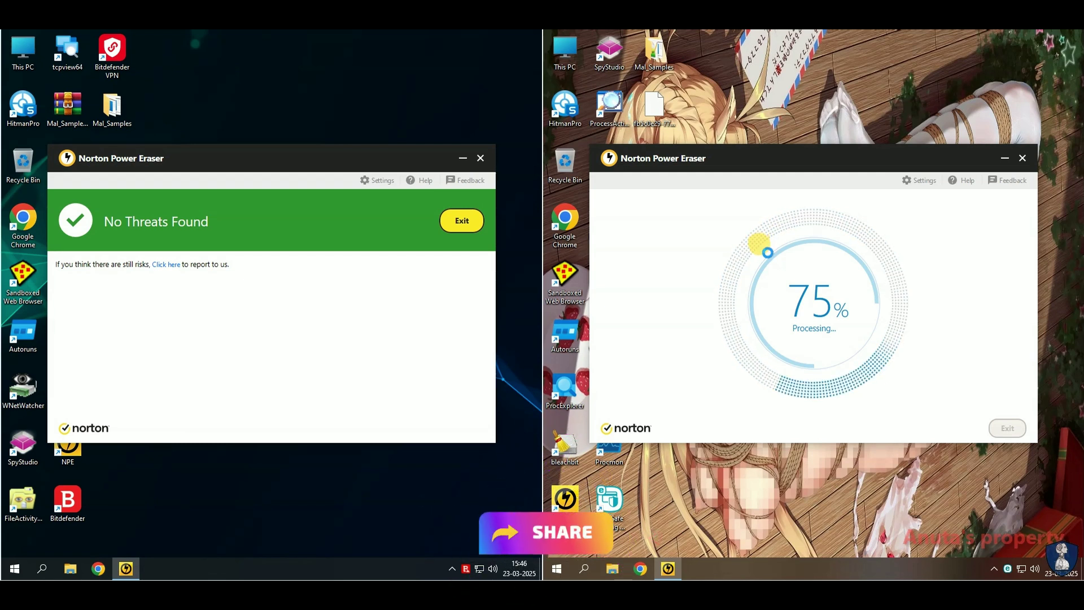
Step: Close the left clean result, then fix COM Surrogate.exe and Runtime Broker.exe on the right and restart
left_click(461, 221)
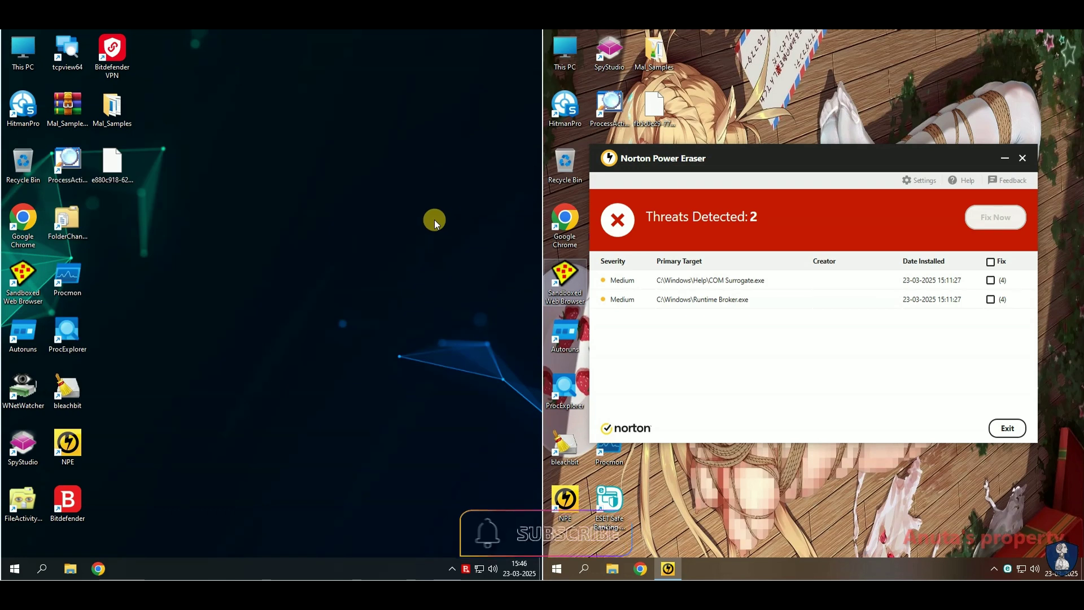
left_click(781, 300)
left_click(1006, 428)
left_click(991, 261)
left_click(997, 217)
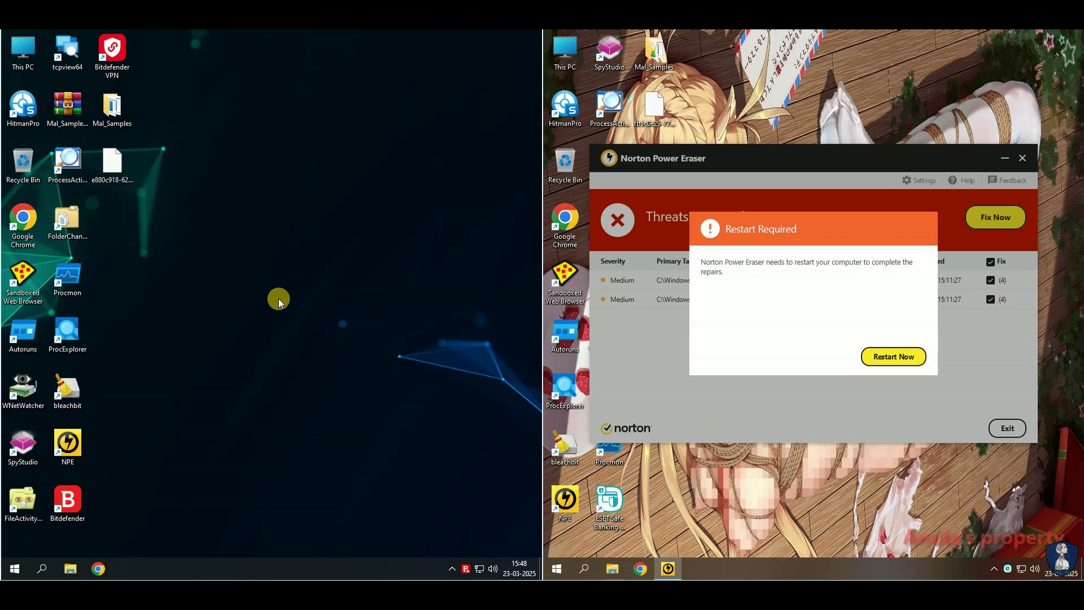
left_click(879, 357)
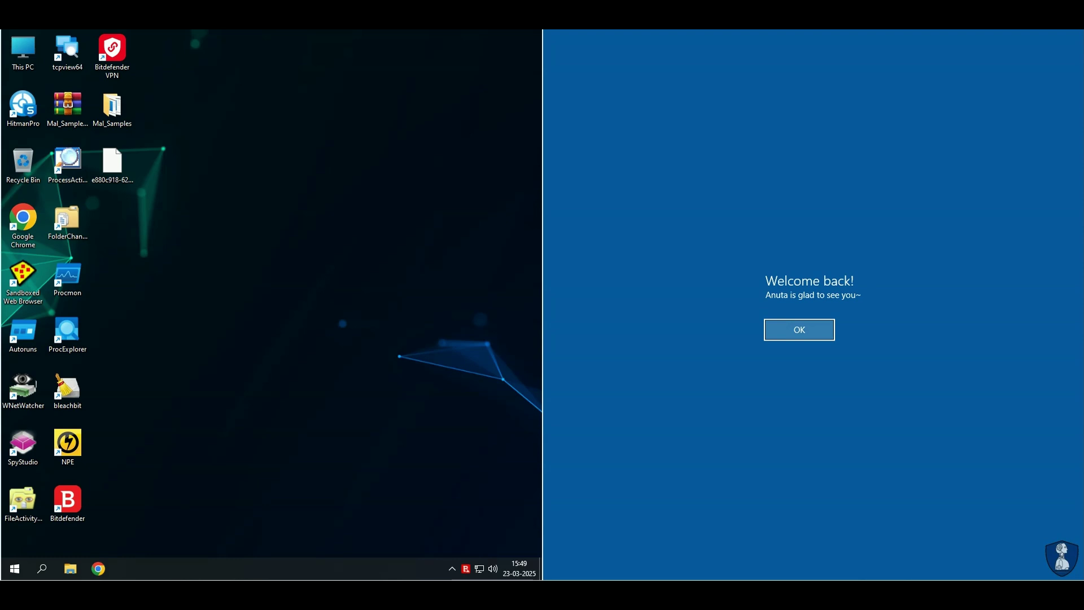
Step: On the right machine, accept the welcome-back message, finish the repaired-threats page, and exit Norton Power Eraser
left_click(790, 323)
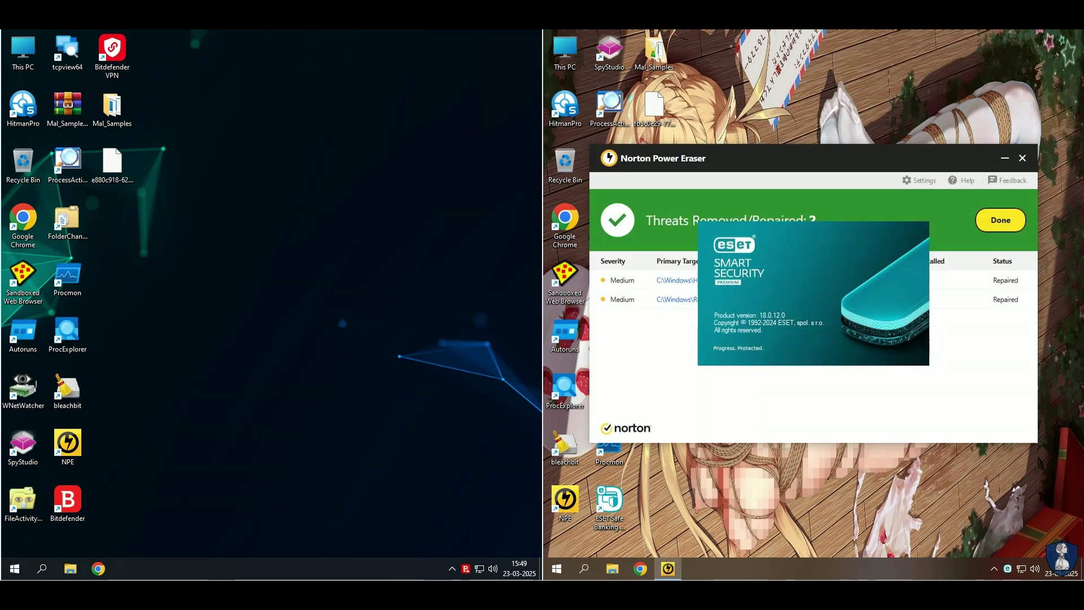
left_click(997, 221)
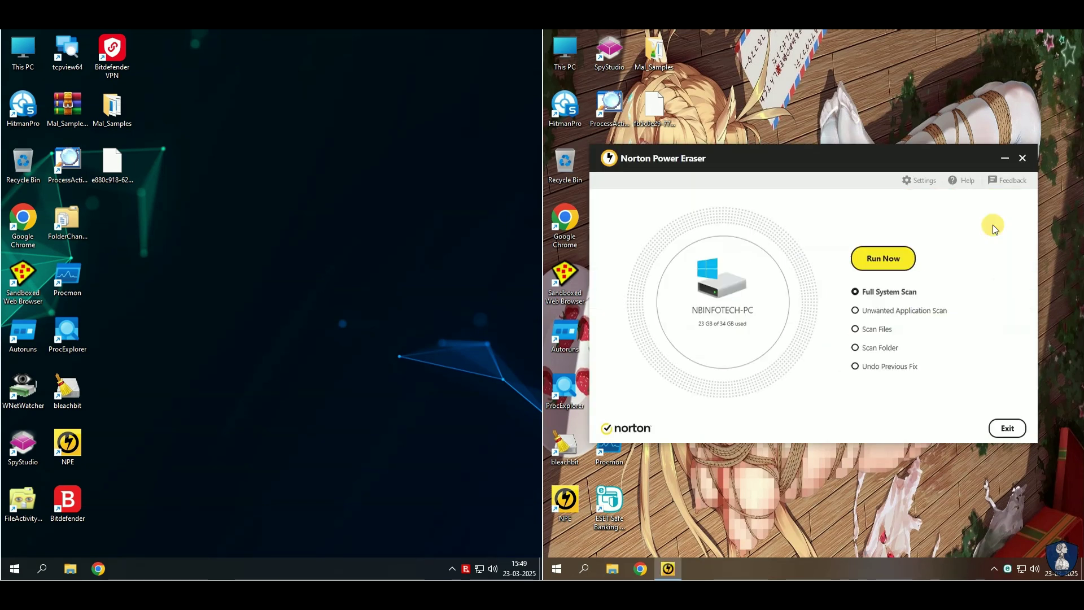
left_click(1002, 430)
double_click(657, 58)
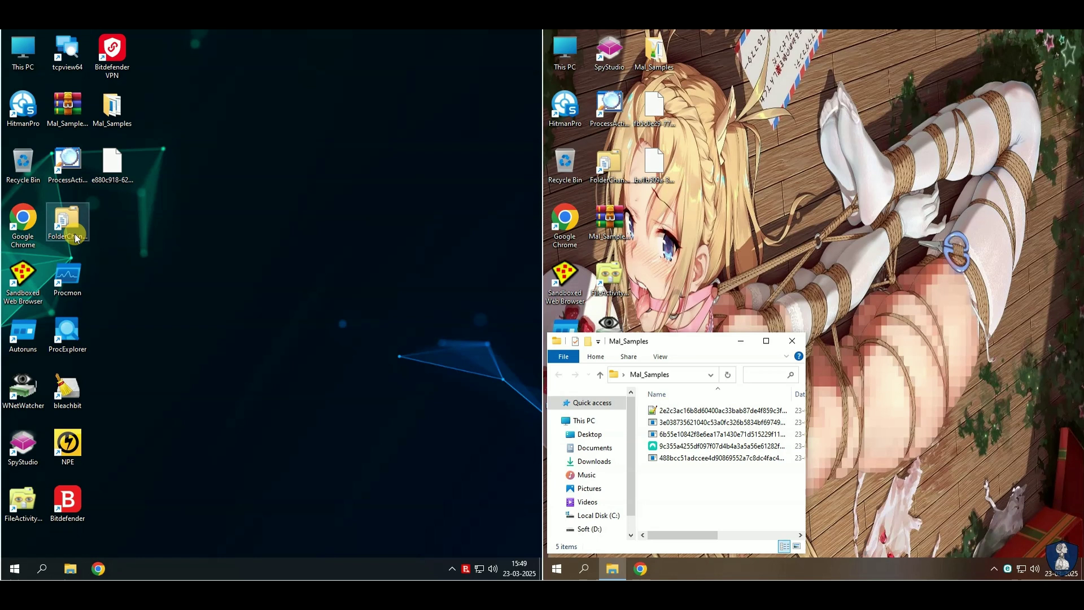
double_click(115, 118)
left_click_drag(129, 441, 290, 441)
left_click_drag(182, 334, 249, 377)
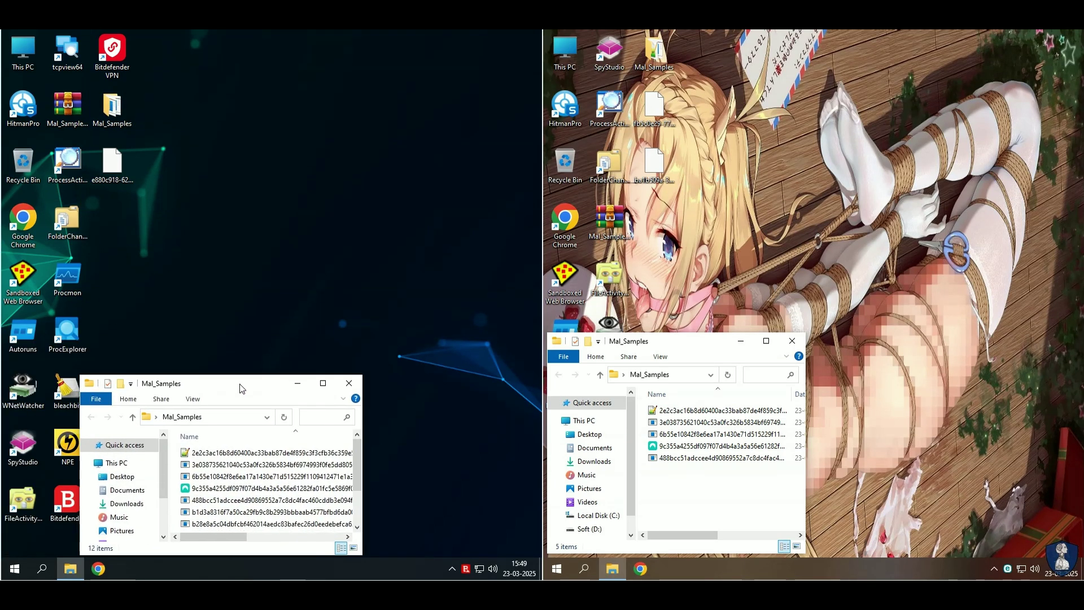
scroll(266, 502, "down", 2)
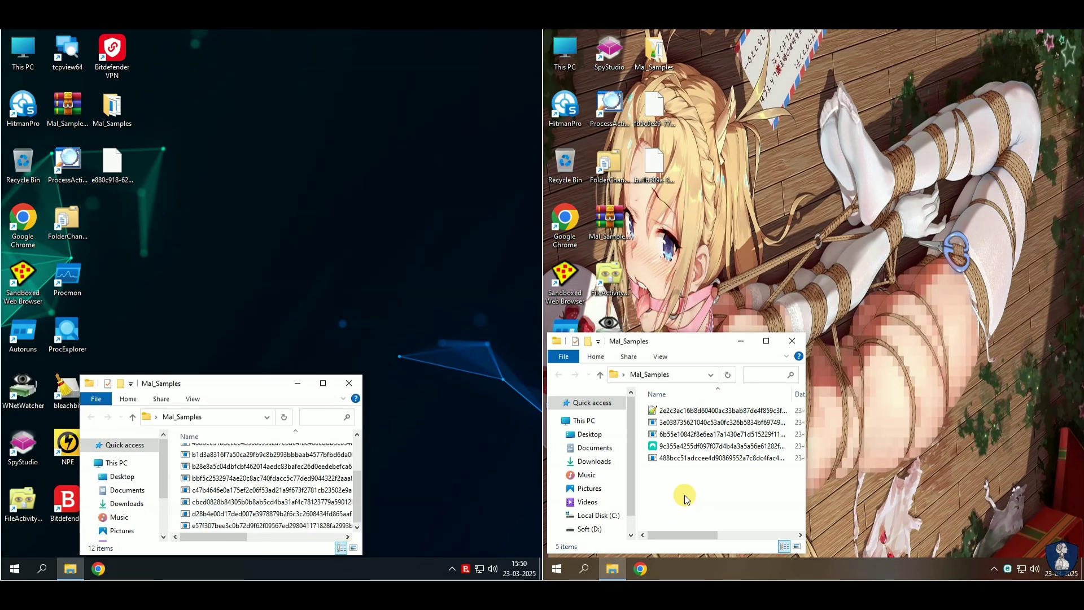
left_click(792, 341)
left_click(349, 383)
double_click(22, 105)
Step: Launch HitmanPro, scan both machines, and inspect the right machine's Task Manager policy detection
double_click(564, 107)
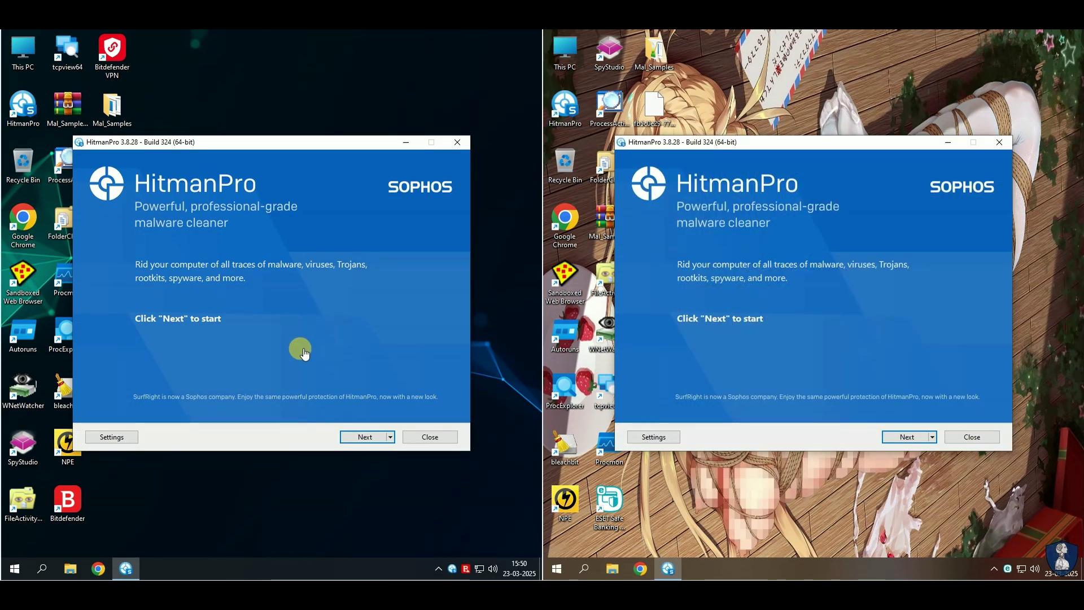
left_click(355, 437)
left_click(903, 437)
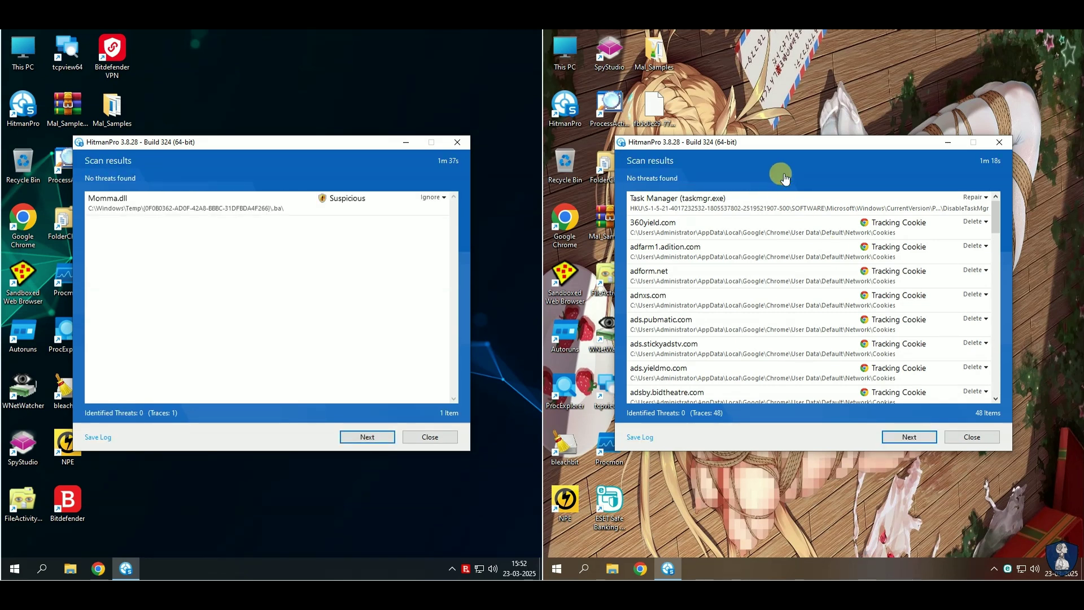
scroll(864, 317, "down", 6)
scroll(904, 347, "up", 6)
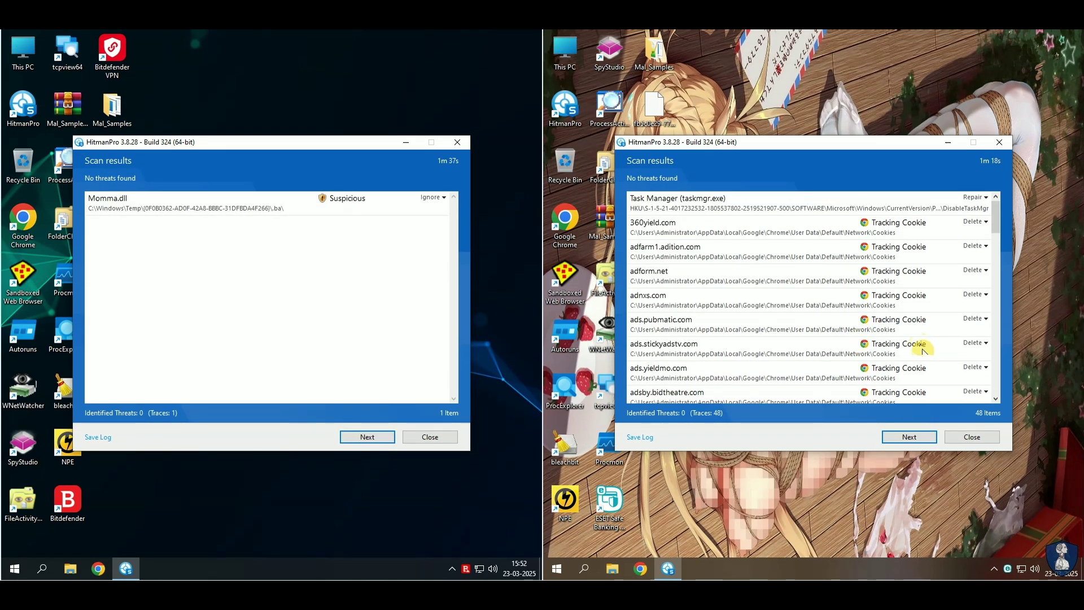
left_click(751, 209)
Step: Remove the 48 traces on the right, review Momma.dll on the left, and close both HitmanPro windows
left_click(910, 437)
left_click(158, 209)
left_click(364, 437)
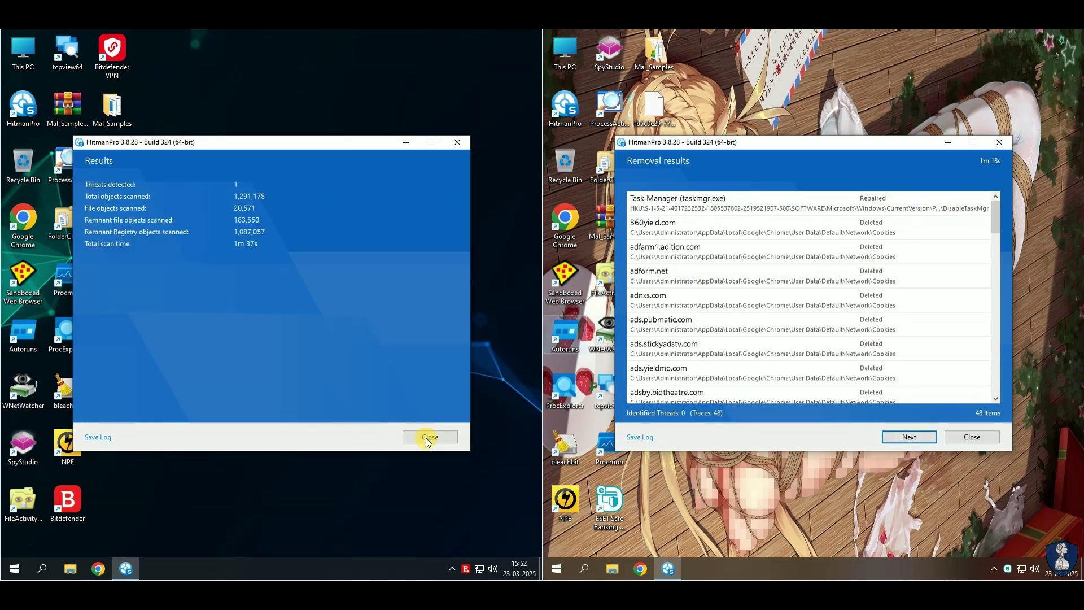
left_click(430, 438)
left_click(908, 436)
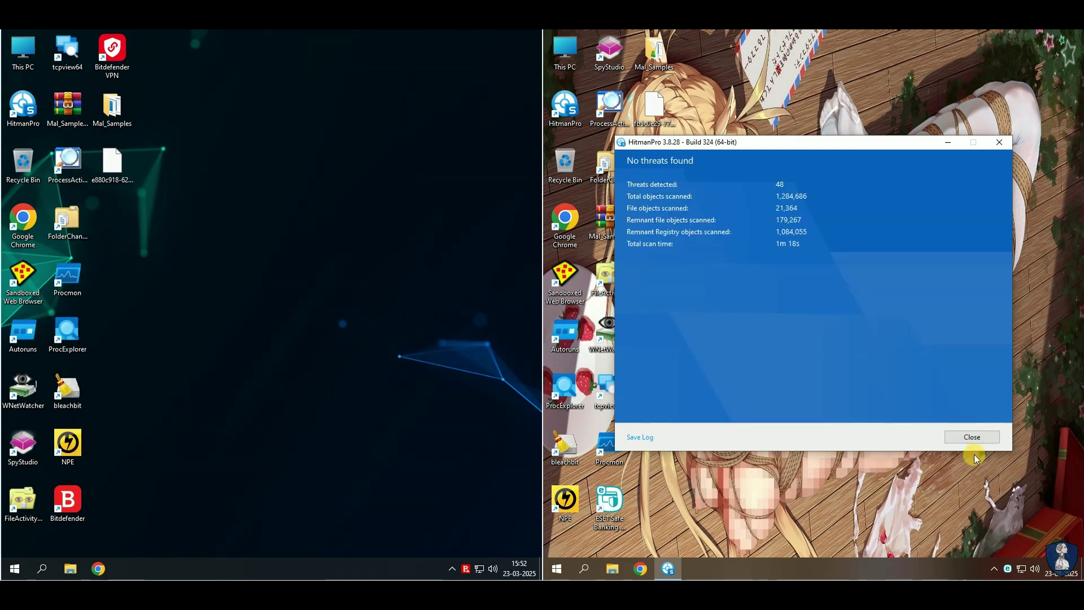
left_click(974, 439)
Step: Open Mal_Samples on both machines, enlarge the left window to show full file names, then close it
right_click(840, 271)
left_click(647, 54)
double_click(648, 54)
double_click(112, 107)
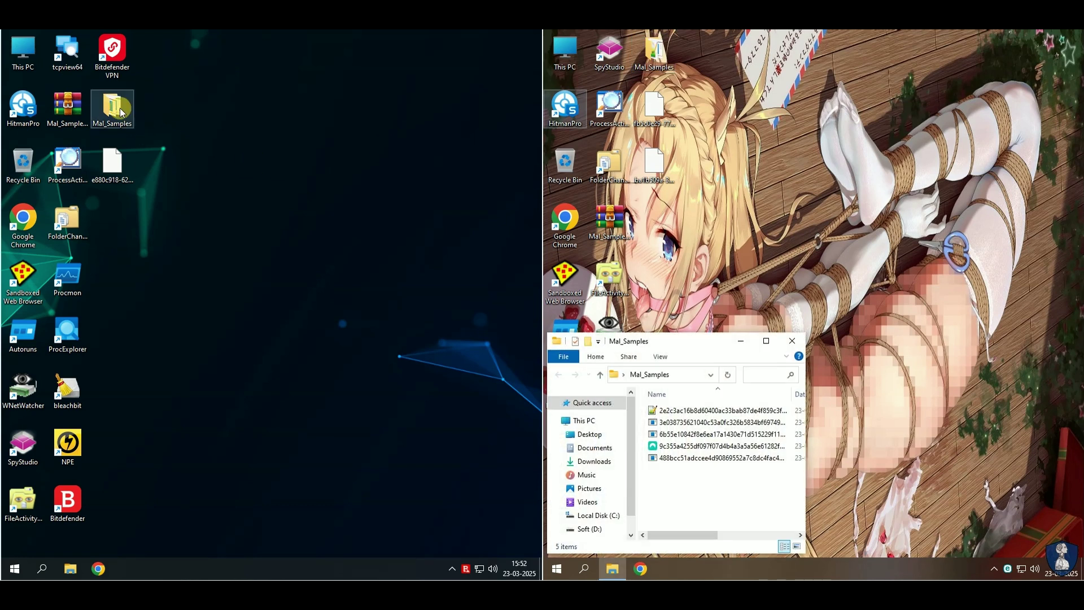
left_click_drag(234, 373, 236, 234)
left_click_drag(362, 472, 498, 472)
double_click(417, 295)
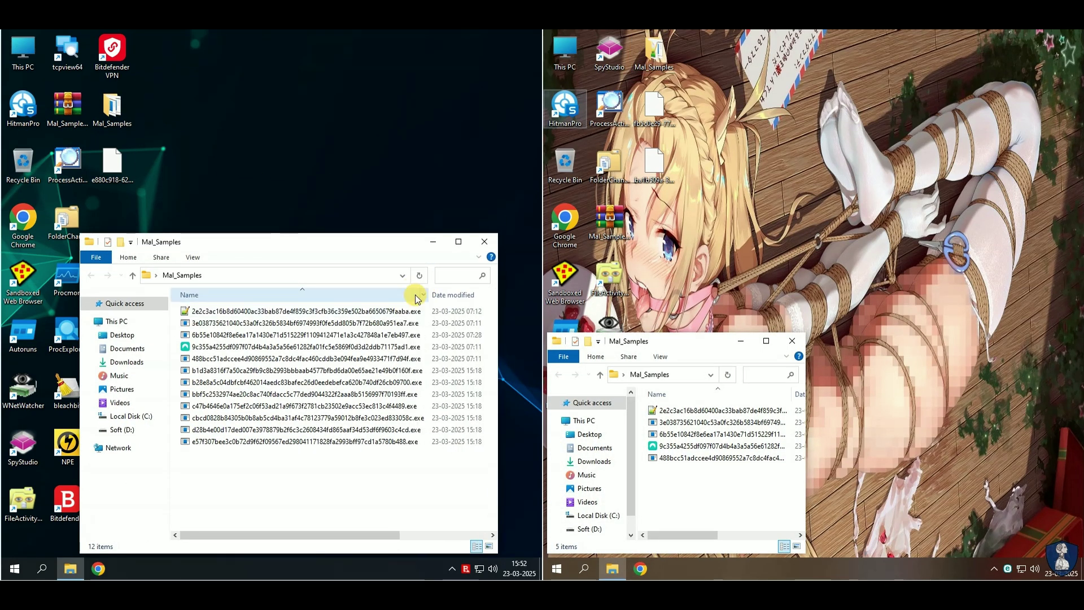
left_click(485, 242)
Step: Widen the right Mal_Samples window, autofit its Name column, and launch Chrome
left_click_drag(806, 497, 938, 501)
double_click(793, 394)
left_click(682, 246)
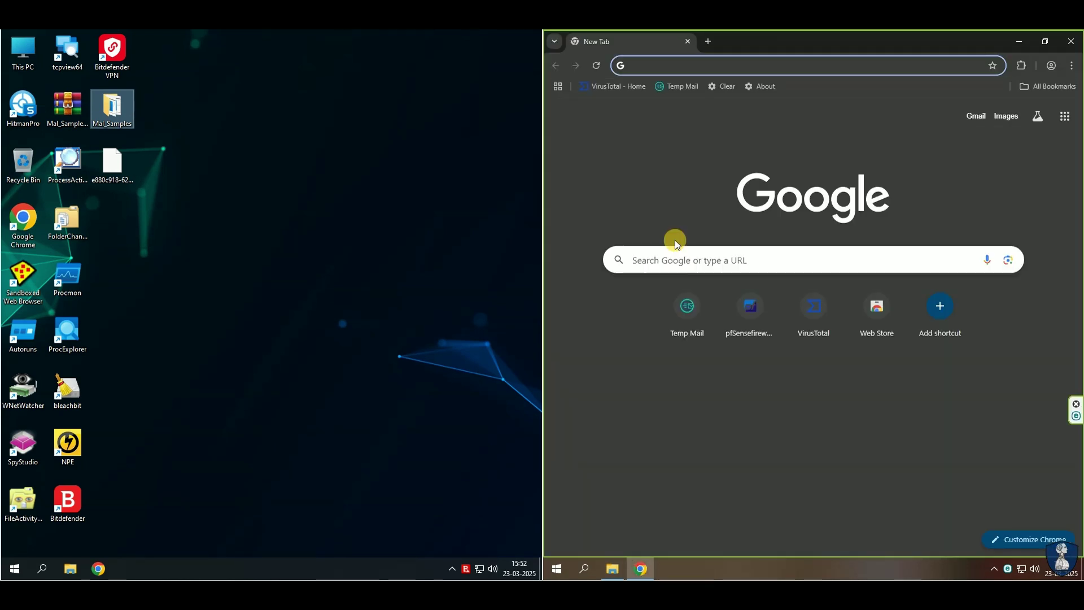
Step: Open VirusTotal and upload the first file from Desktop\Mal_Samples for analysis
left_click(625, 86)
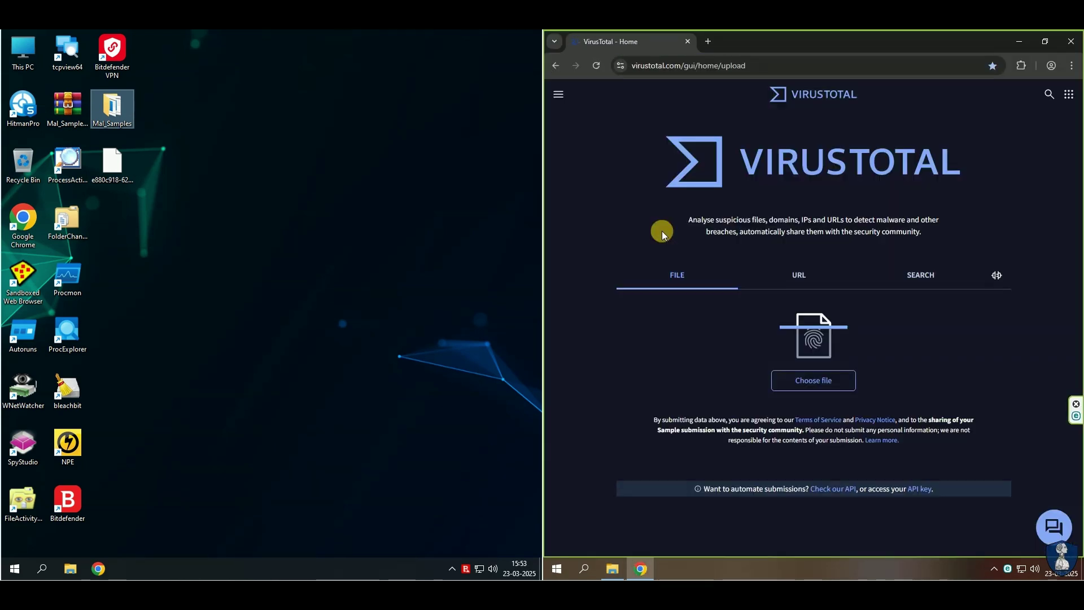
left_click(791, 384)
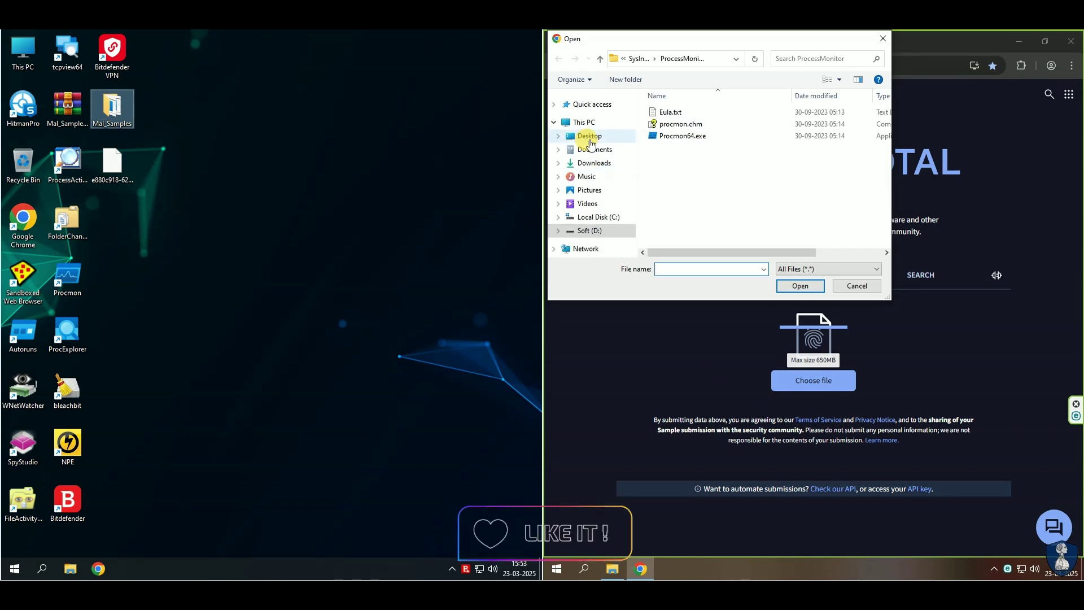
left_click(589, 135)
double_click(685, 111)
double_click(762, 112)
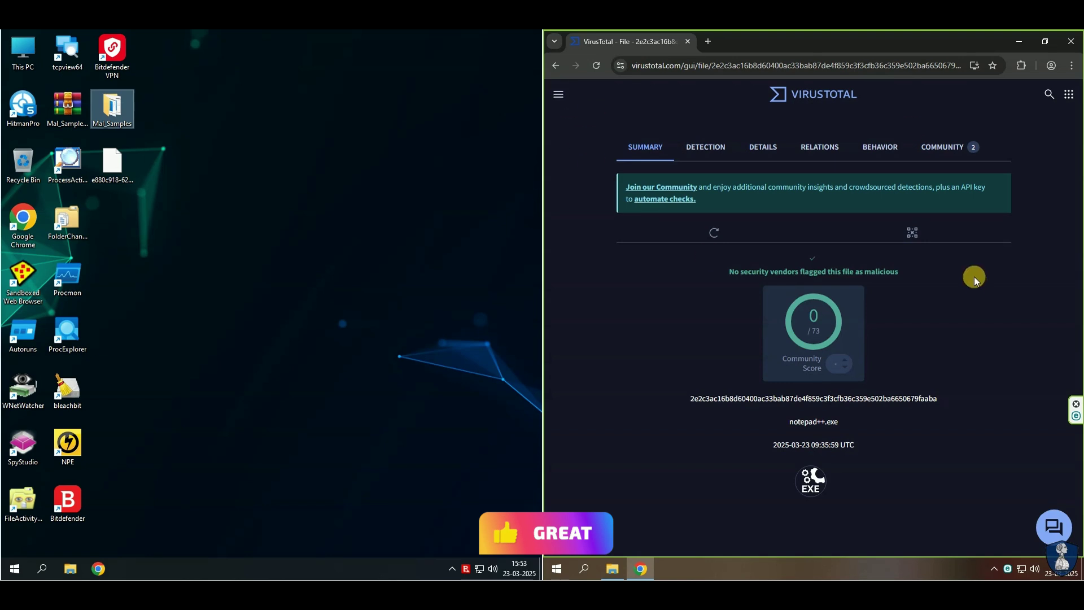
Step: Upload the second sample file and view its report summary
left_click(562, 66)
left_click(801, 364)
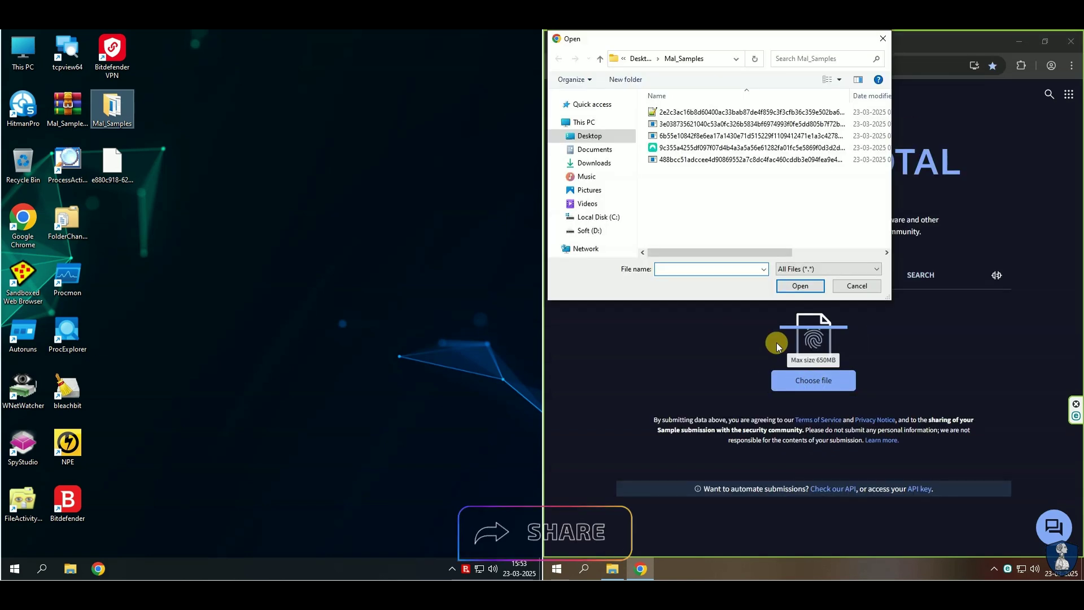
left_click(674, 124)
left_click(798, 286)
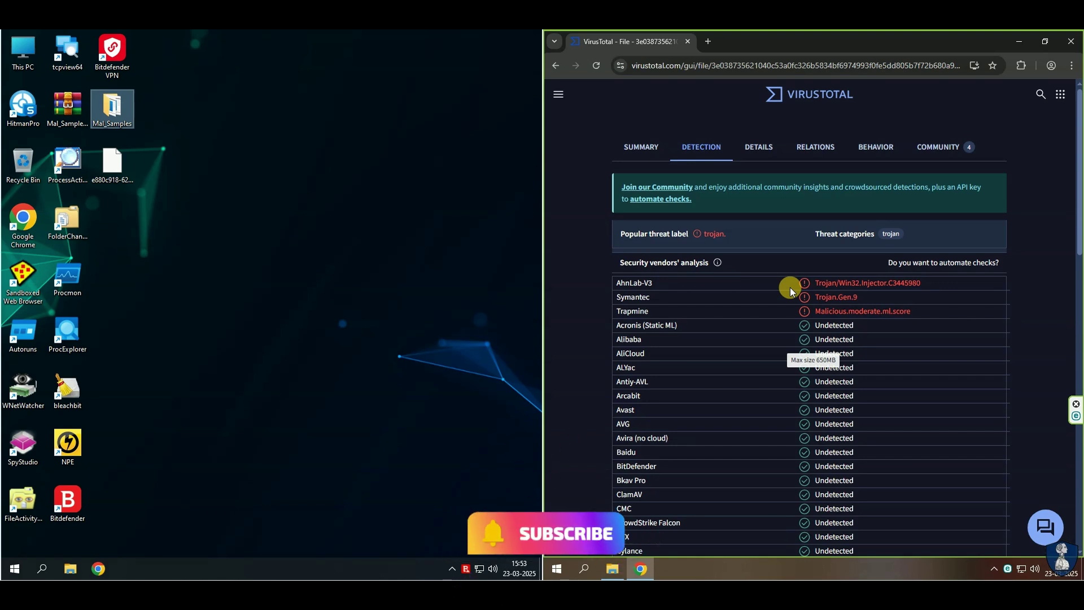
left_click(638, 148)
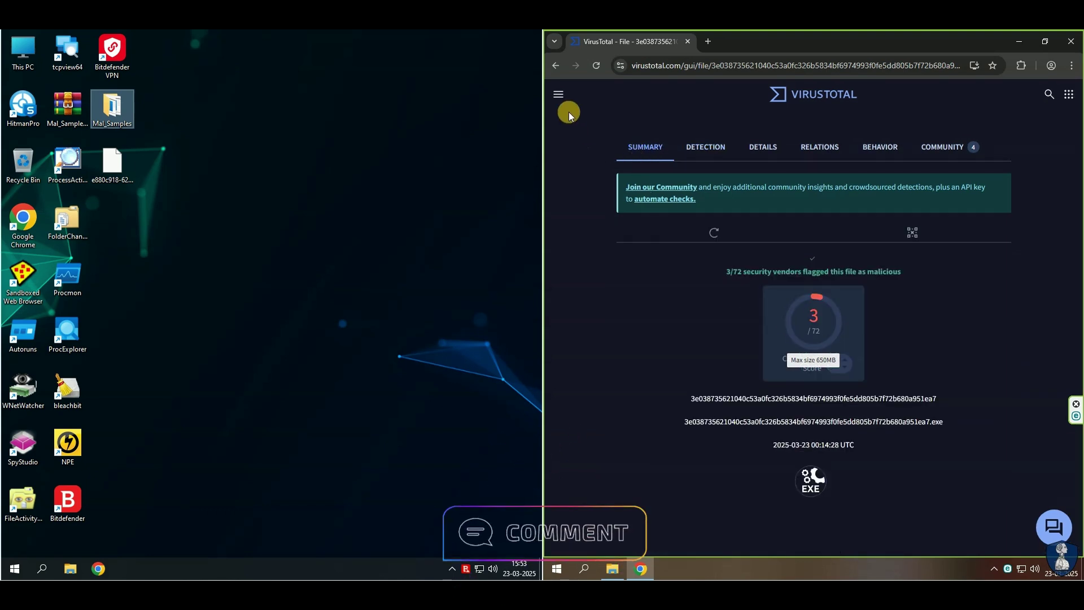
Step: Upload the third sample file to VirusTotal and review its detection report
left_click(559, 94)
left_click(598, 129)
left_click(779, 376)
left_click(751, 136)
left_click(800, 285)
scroll(780, 291, "down", 7)
scroll(745, 287, "up", 7)
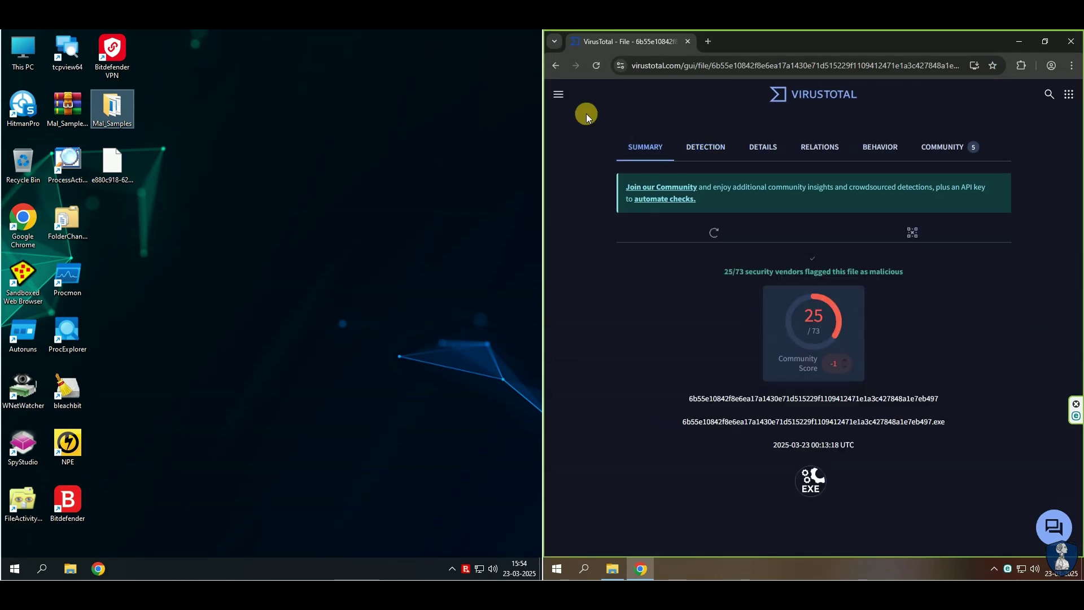
Step: Upload the fourth and fifth samples, then close Chrome and the Mal_Samples folder window
left_click(556, 65)
left_click(813, 380)
left_click(677, 148)
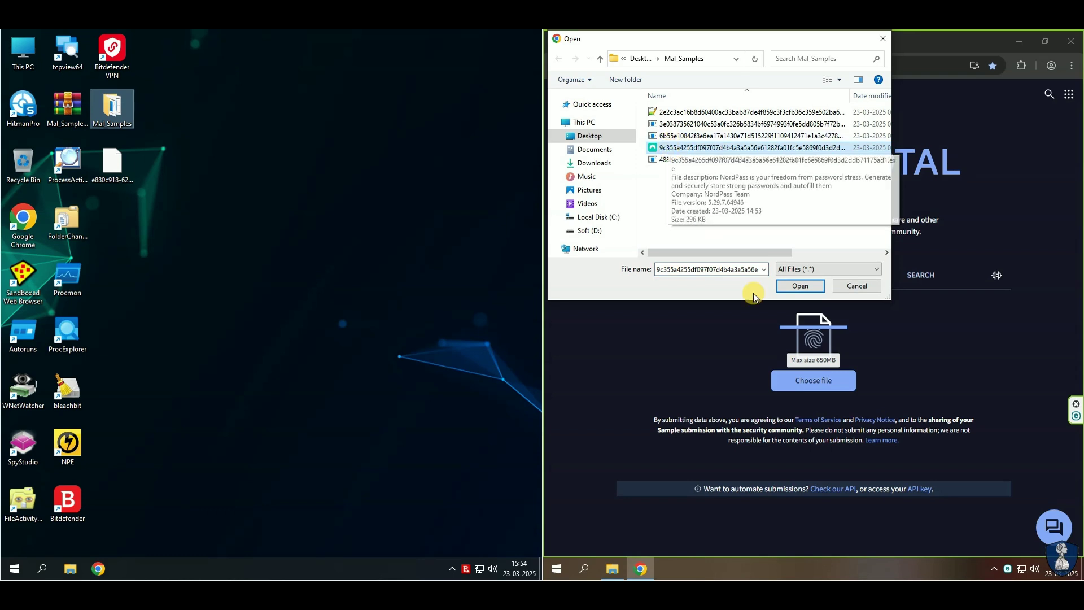
left_click(800, 286)
left_click(557, 66)
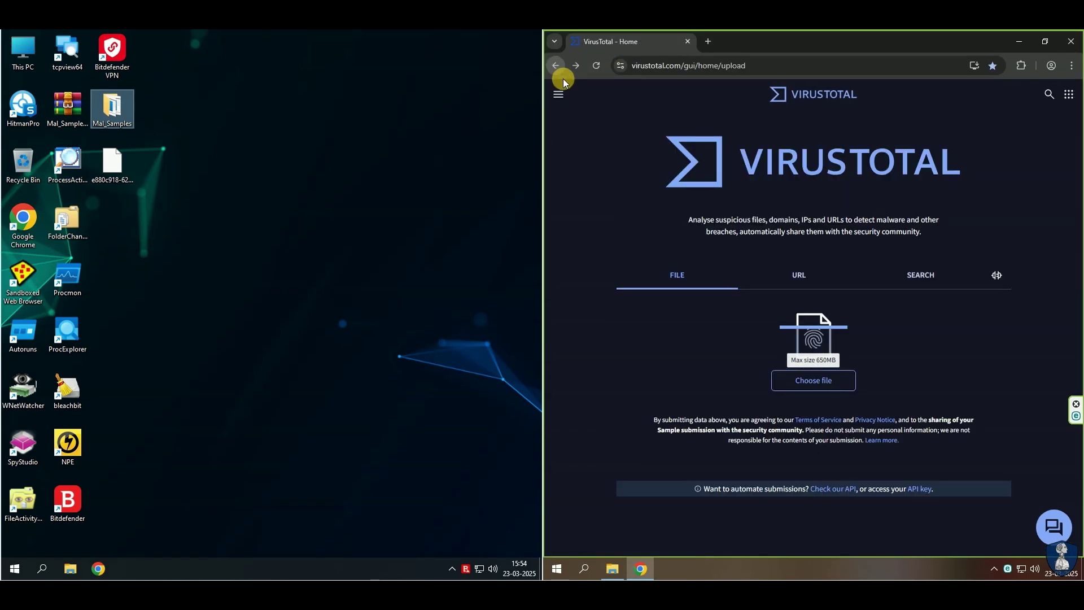
left_click(793, 380)
left_click(814, 288)
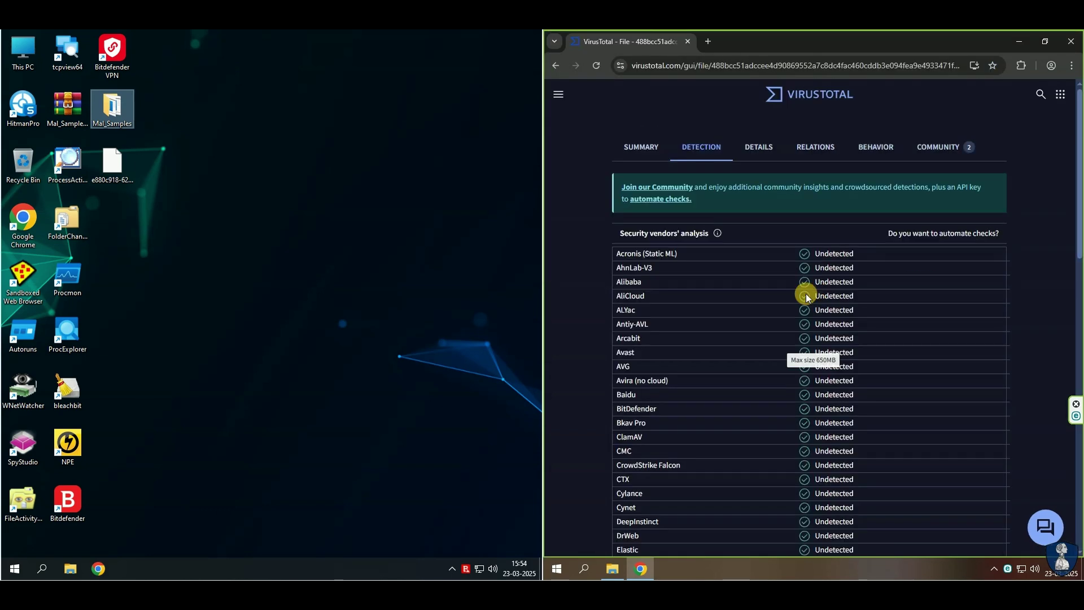
left_click(1069, 50)
left_click(927, 342)
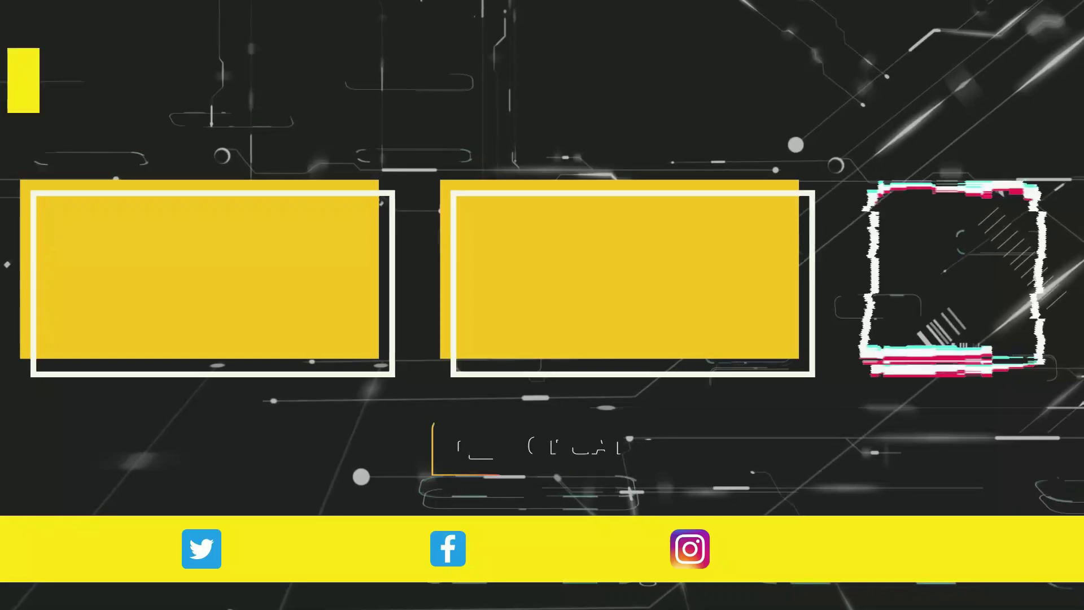